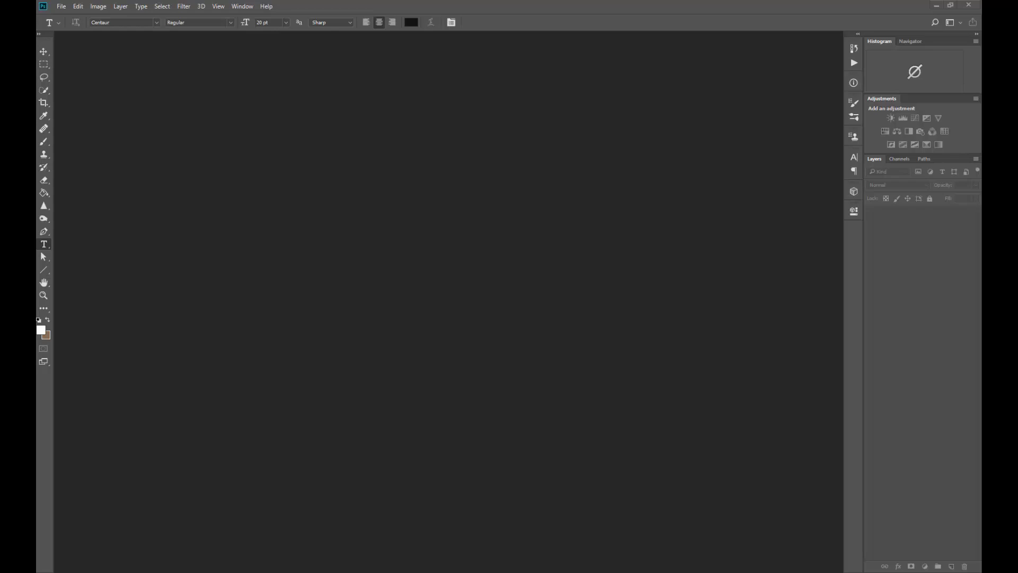
Step: Open the Duluth Central 53.jpg group photo and activate the Rectangular Marquee tool
drag(614, 196, 557, 257)
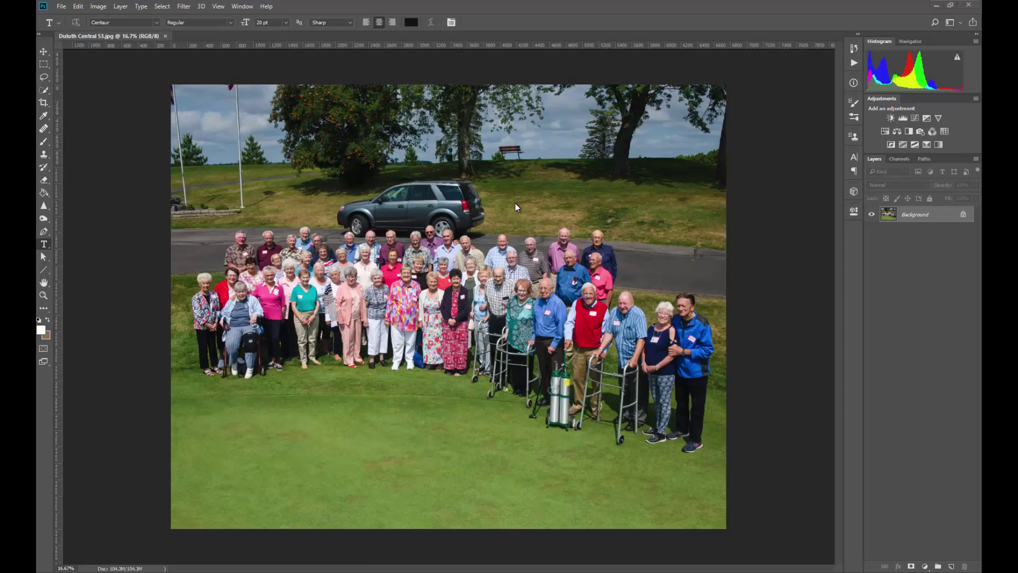
scroll(514, 208, up, 3)
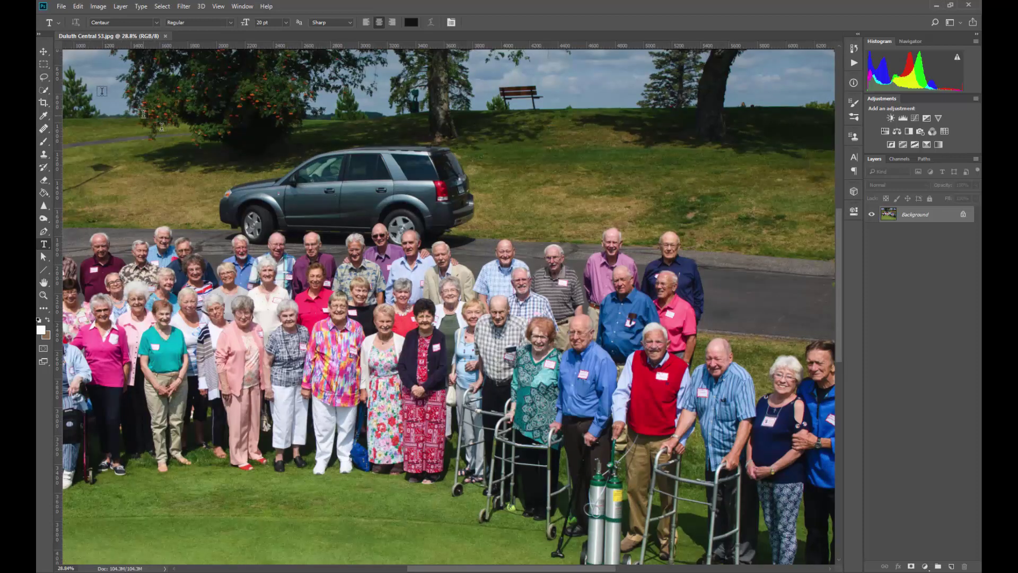
click(44, 64)
click(103, 65)
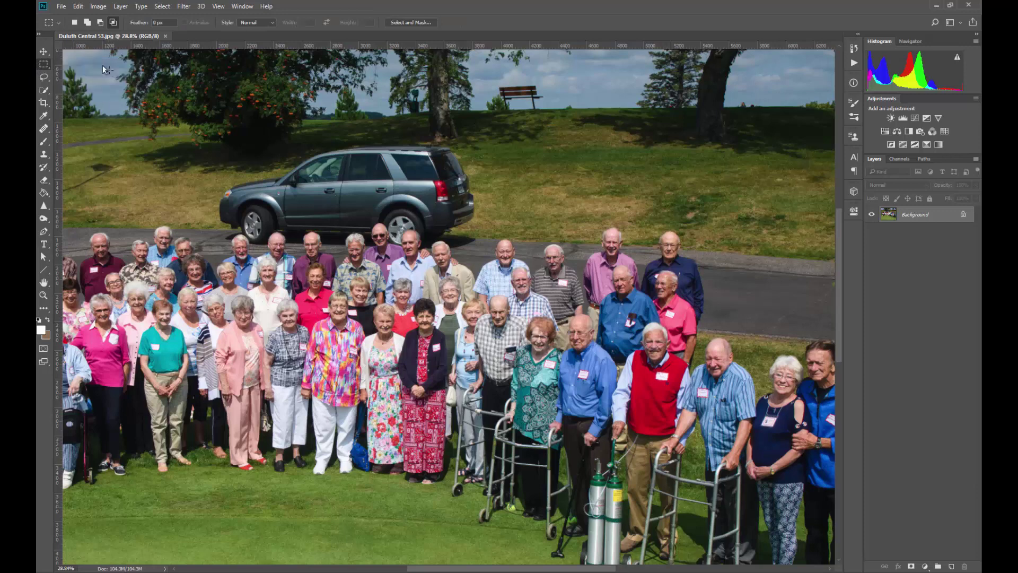
drag(185, 126, 501, 253)
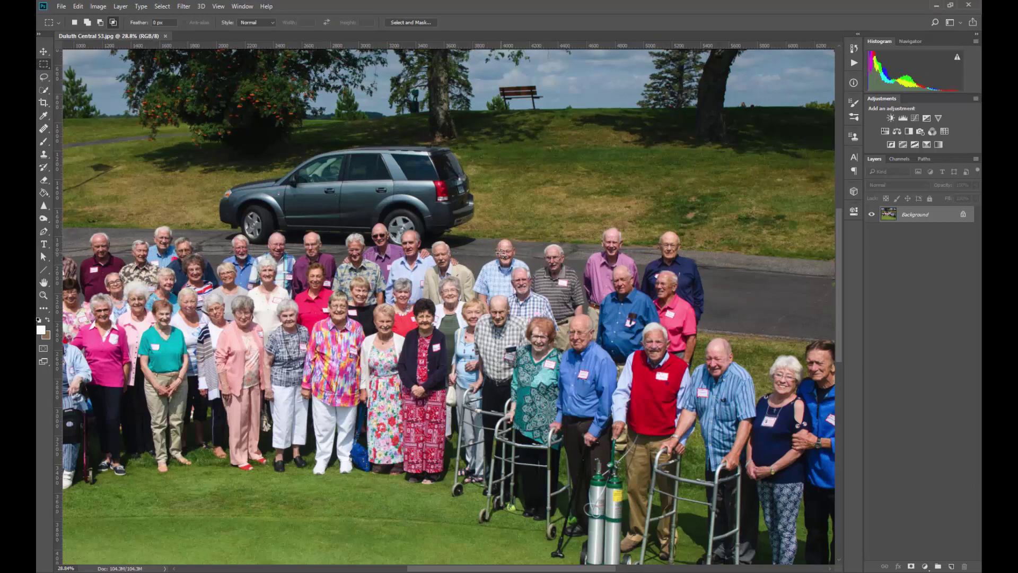
key(shift)
drag(154, 233, 225, 269)
drag(149, 192, 215, 218)
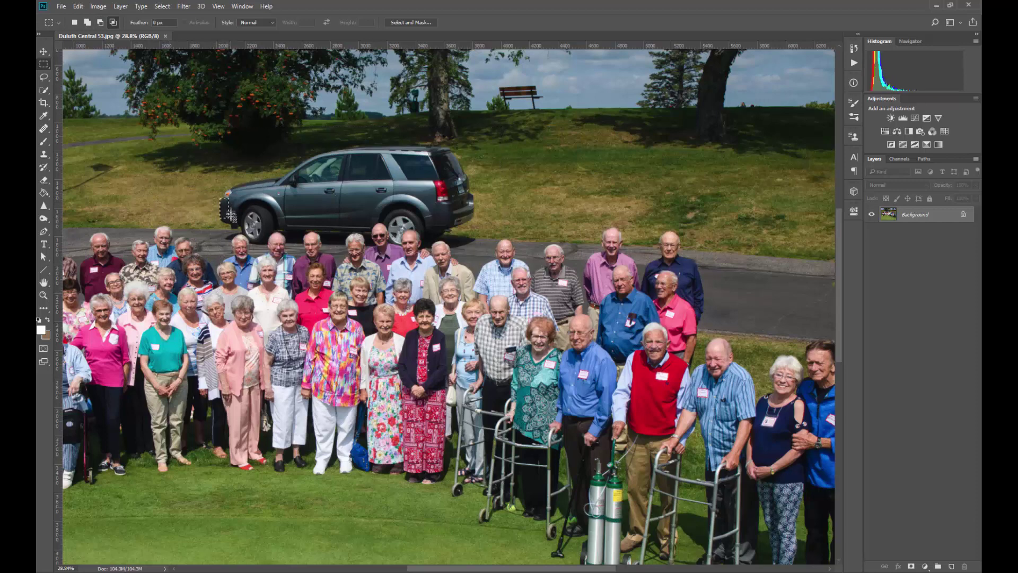
drag(195, 143, 487, 255)
key(ctrl+d)
Step: Select the parked SUV with a rectangular marquee, adding and subtracting rectangles to fit the selection more closely around it
drag(194, 138, 481, 262)
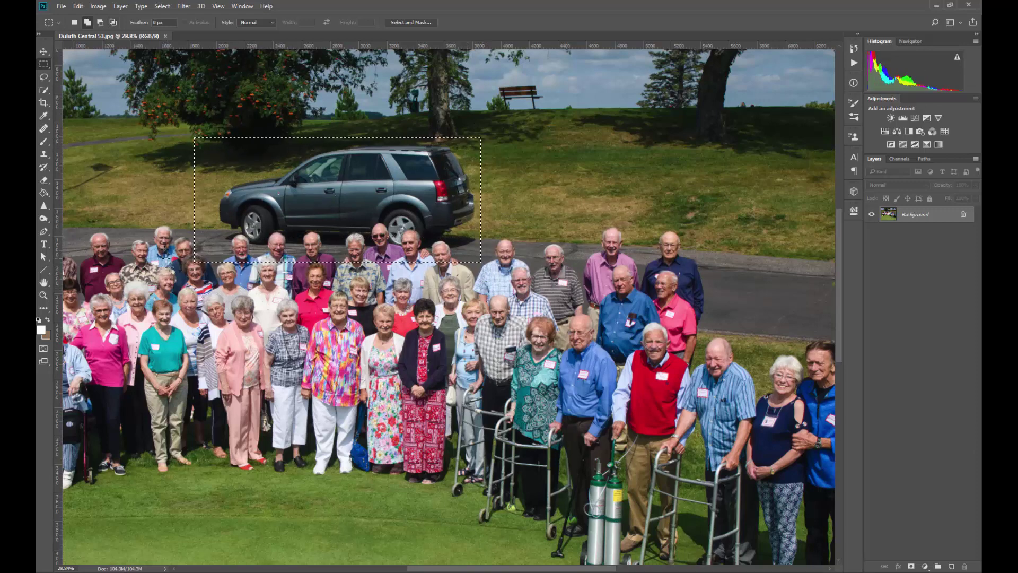
drag(177, 226, 223, 279)
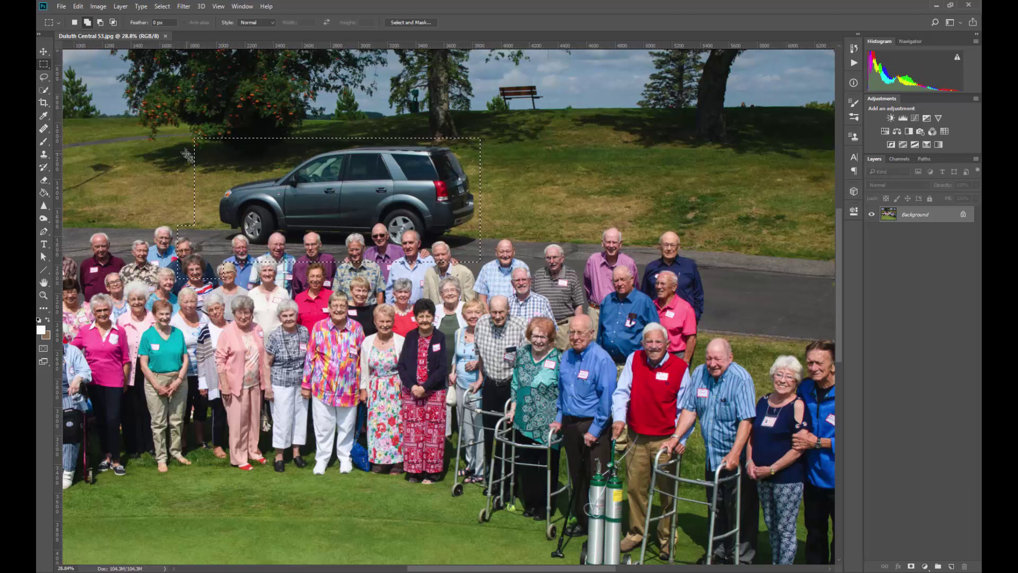
drag(161, 187, 350, 291)
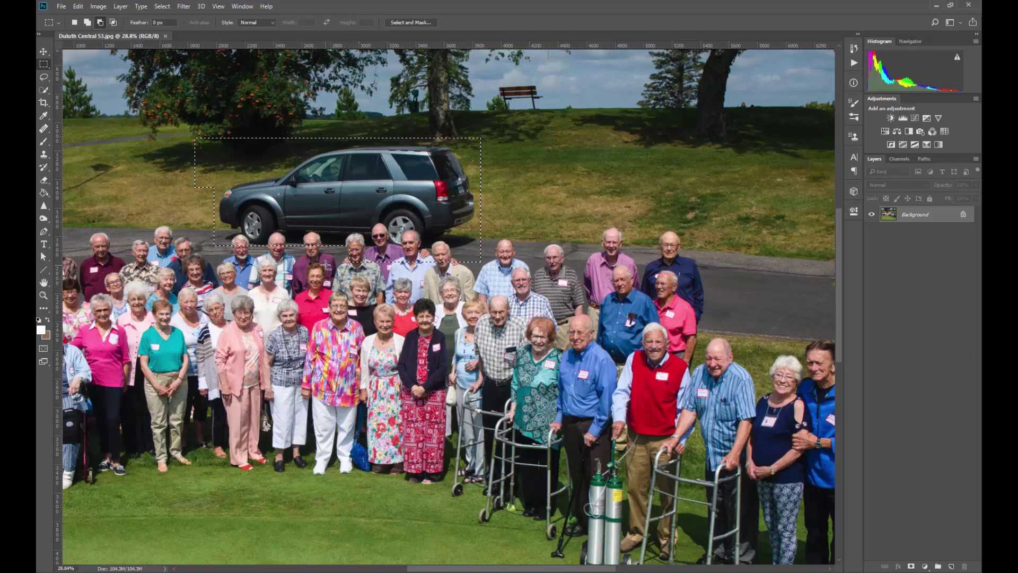
drag(455, 267, 378, 257)
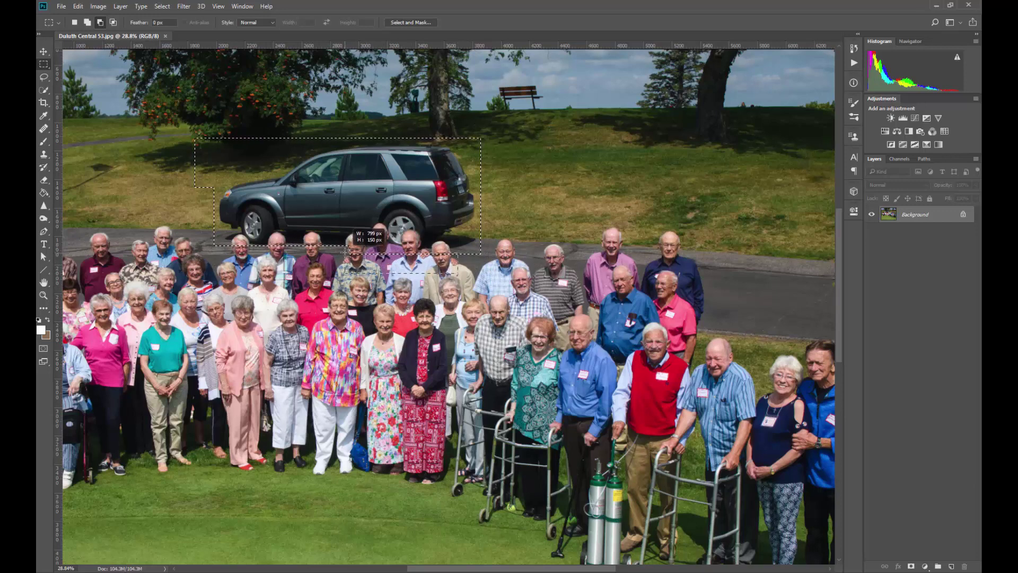
drag(283, 104, 217, 190)
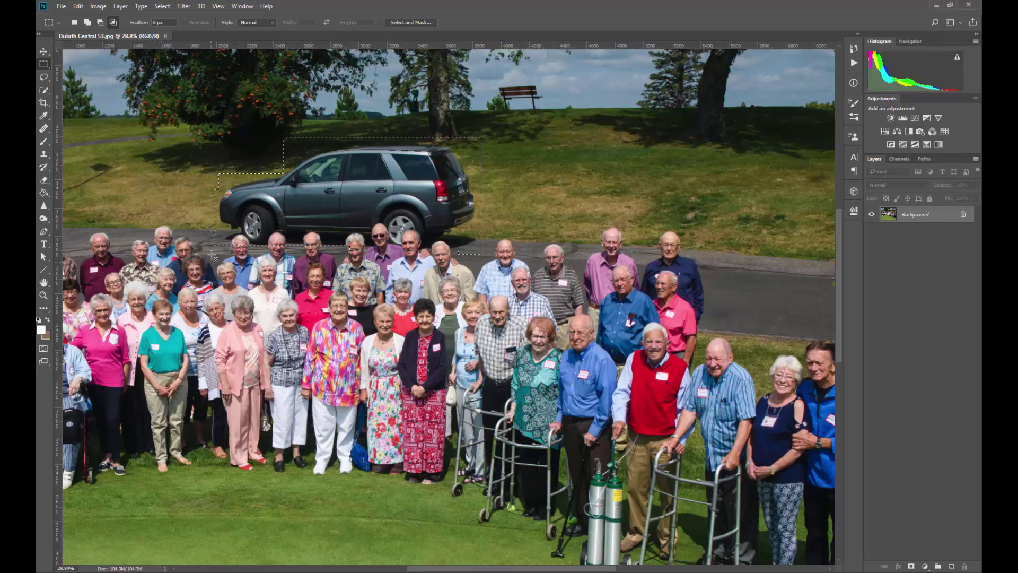
Step: Subtract the heads overlapping the SUV from the selection with the Quick Selection tool, using a 42 px brush
click(44, 91)
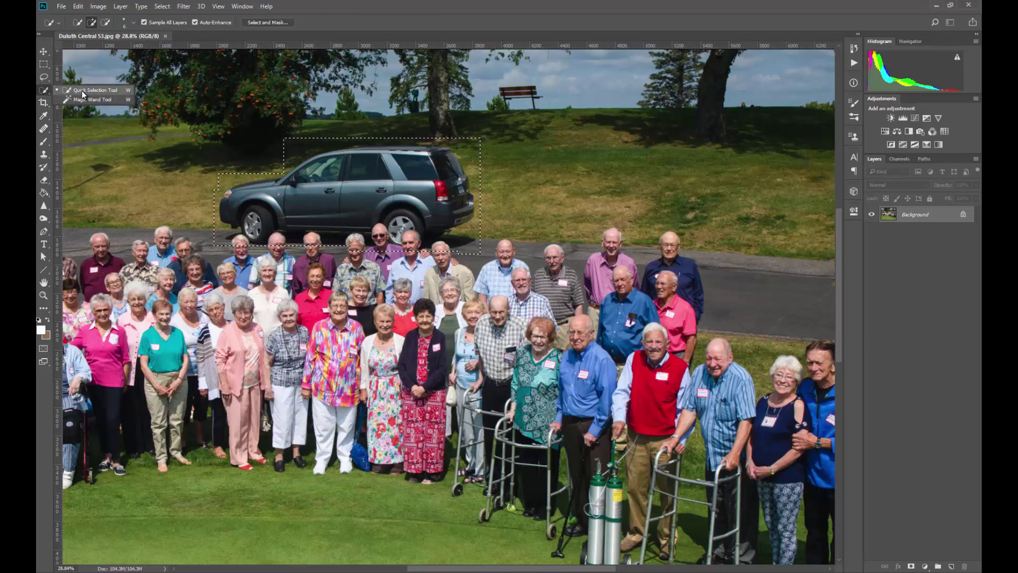
key(alt)
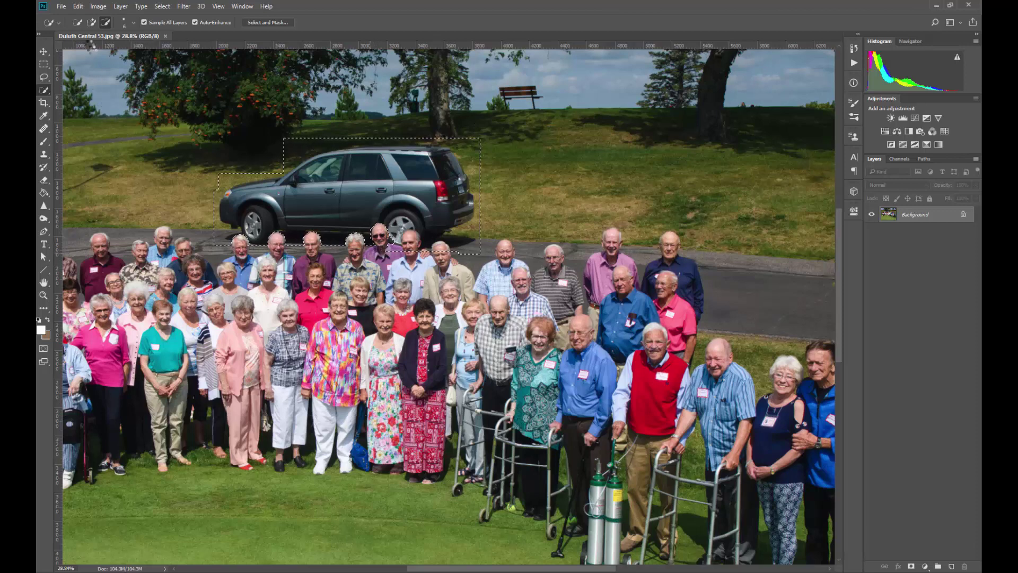
click(123, 22)
click(98, 50)
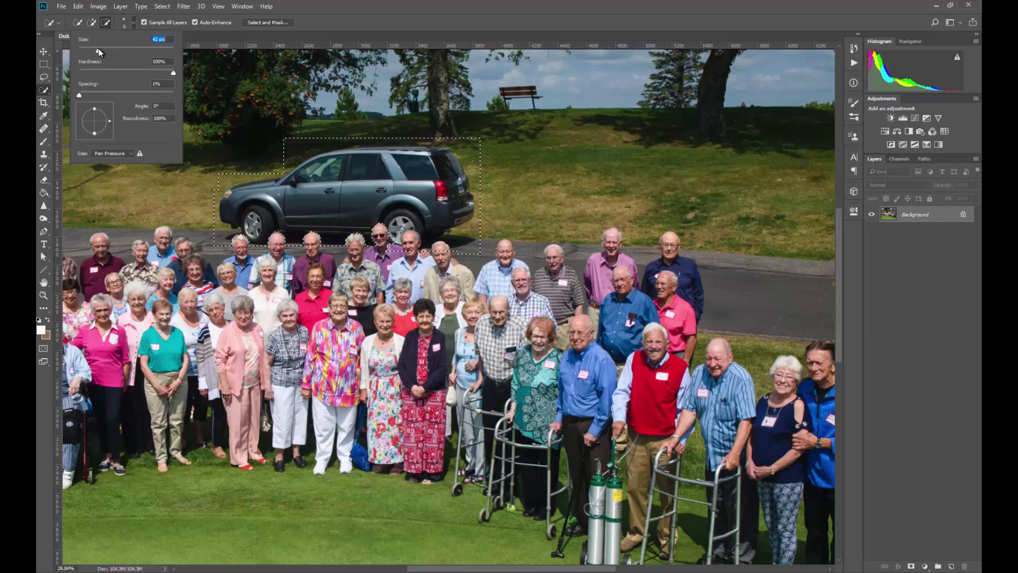
key(Return)
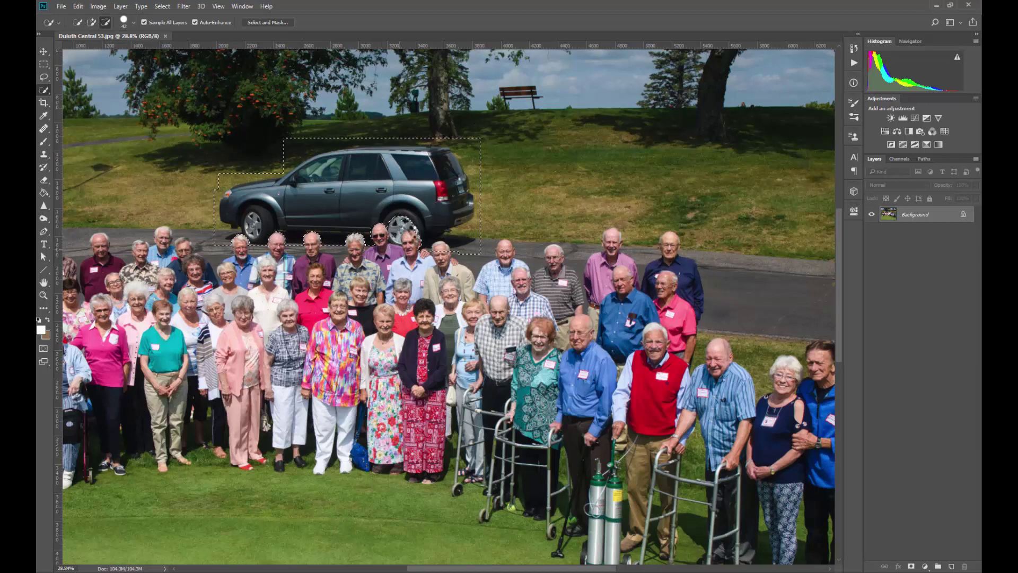
key(alt)
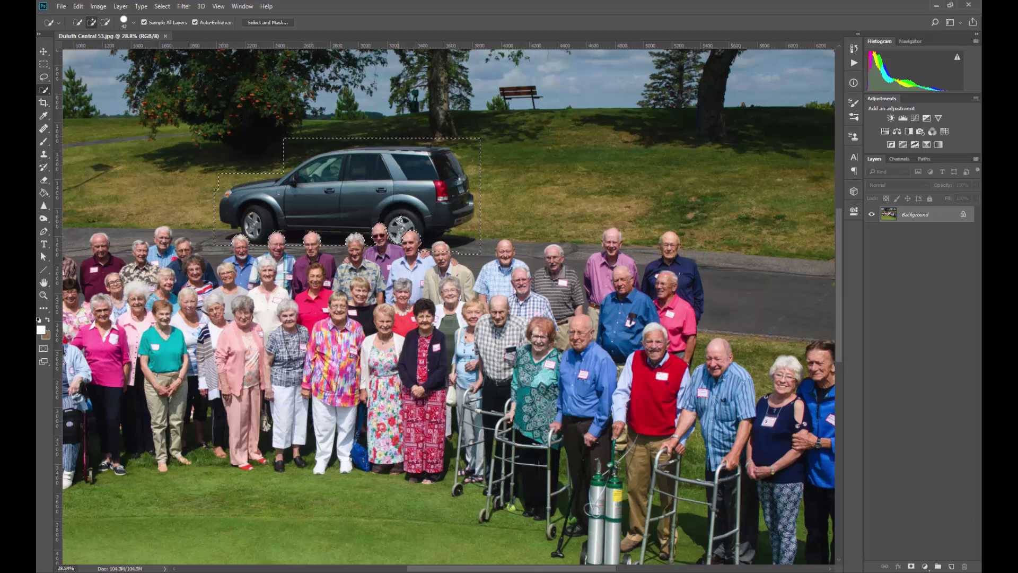
Step: Subtract the strip of grass above the SUV's roofline from the selection with the Quick Selection tool
key(alt)
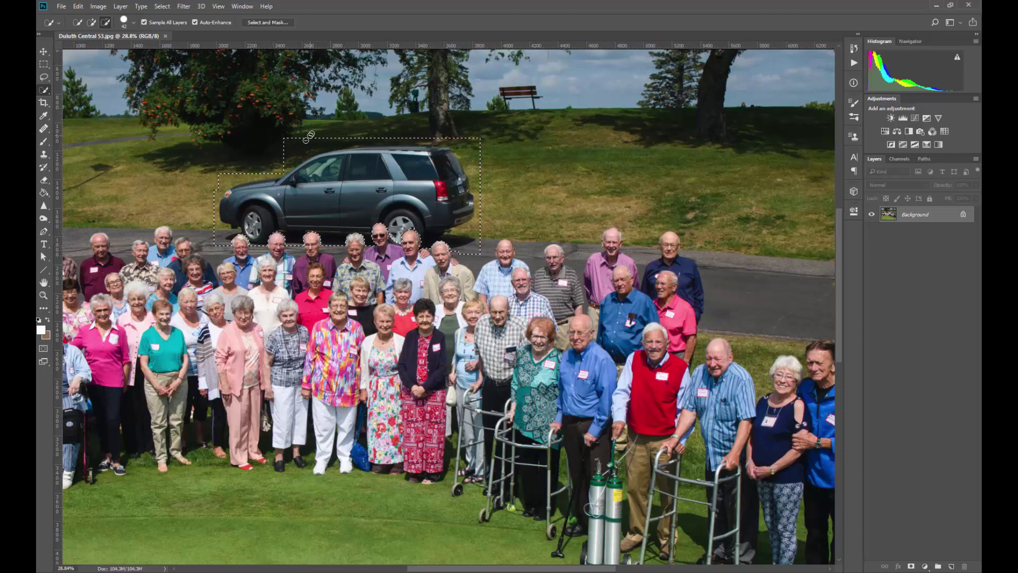
drag(280, 150, 354, 137)
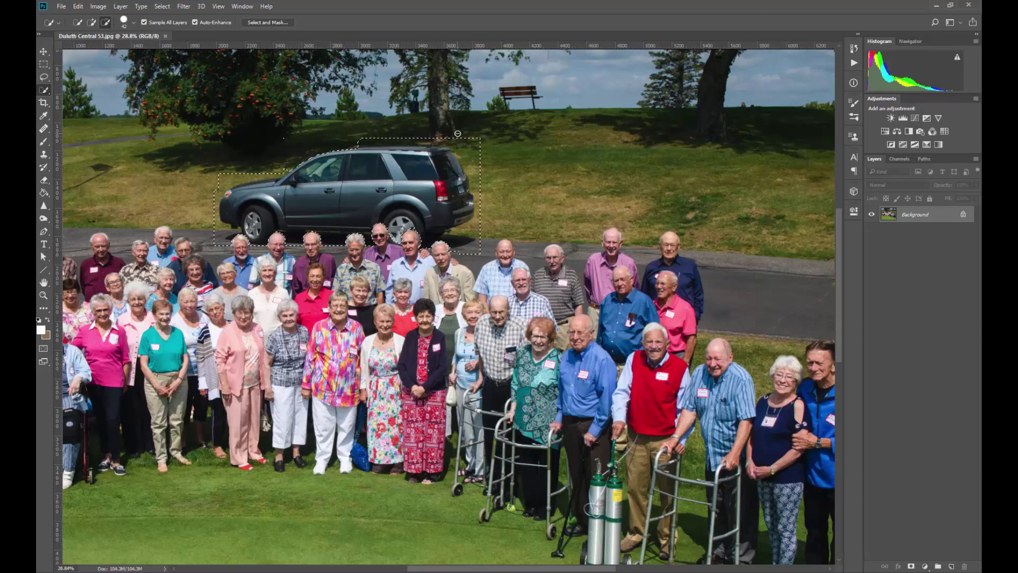
drag(457, 134, 477, 144)
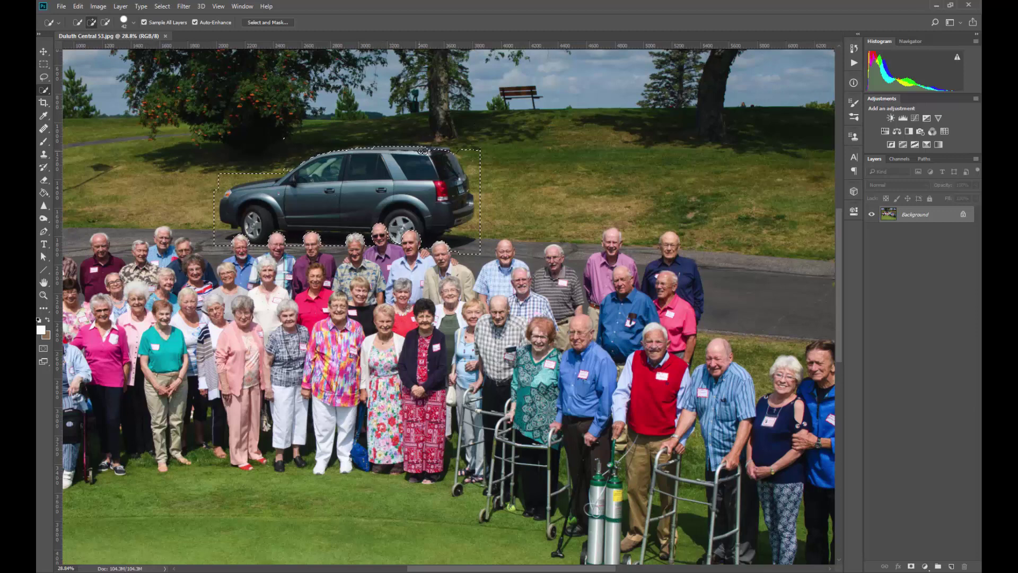
Step: Replace the selected SUV with a content-aware fill
key(i)
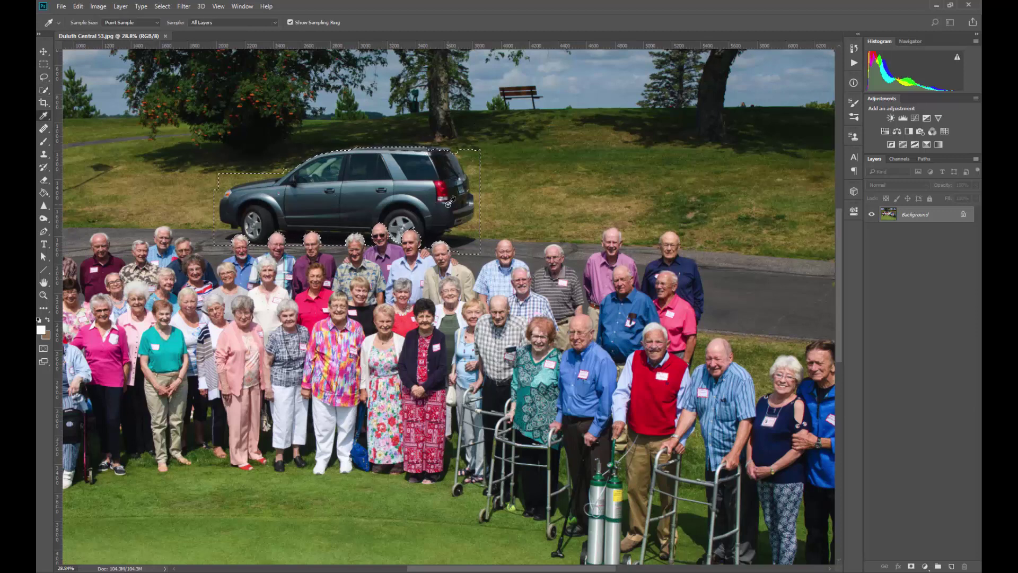
key(w)
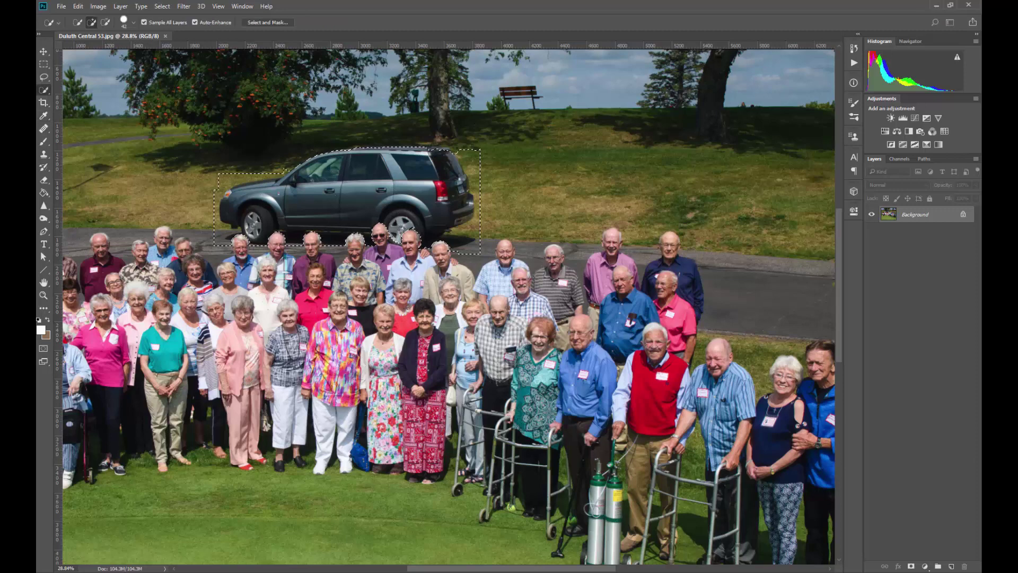
key(shift+BackSpace)
key(Return)
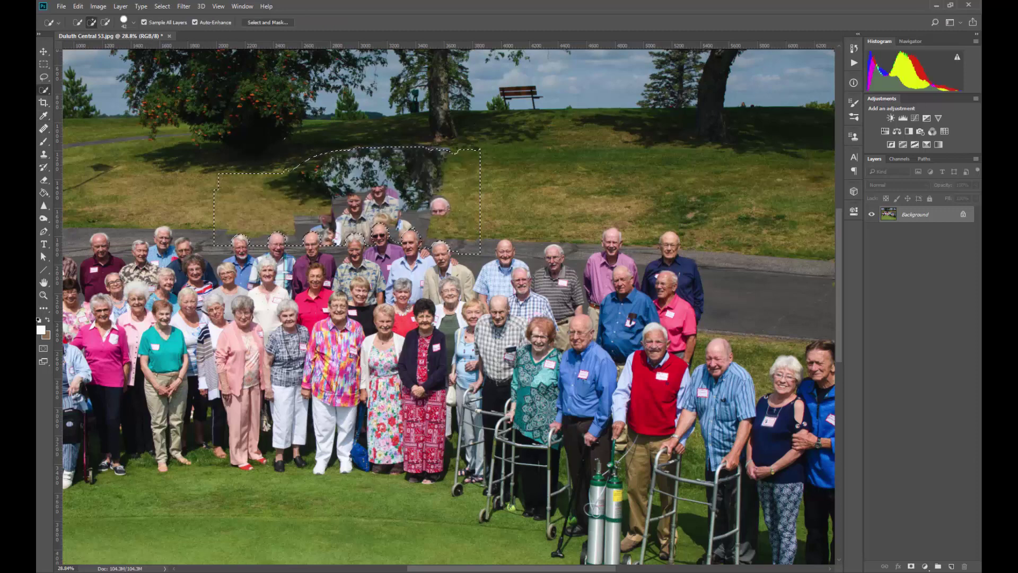
Step: Run the content-aware fill a second time on the same selected area
key(i)
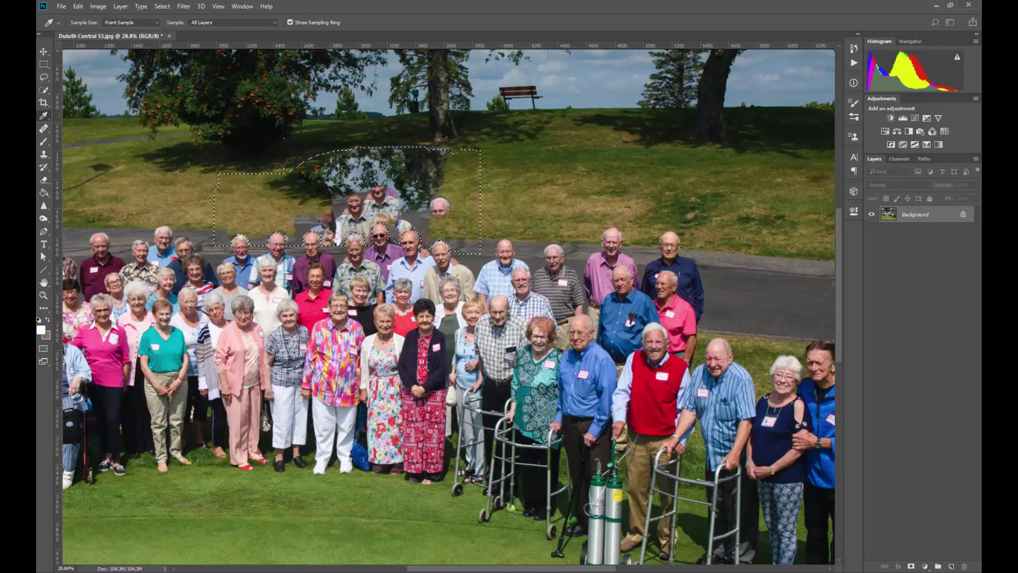
key(w)
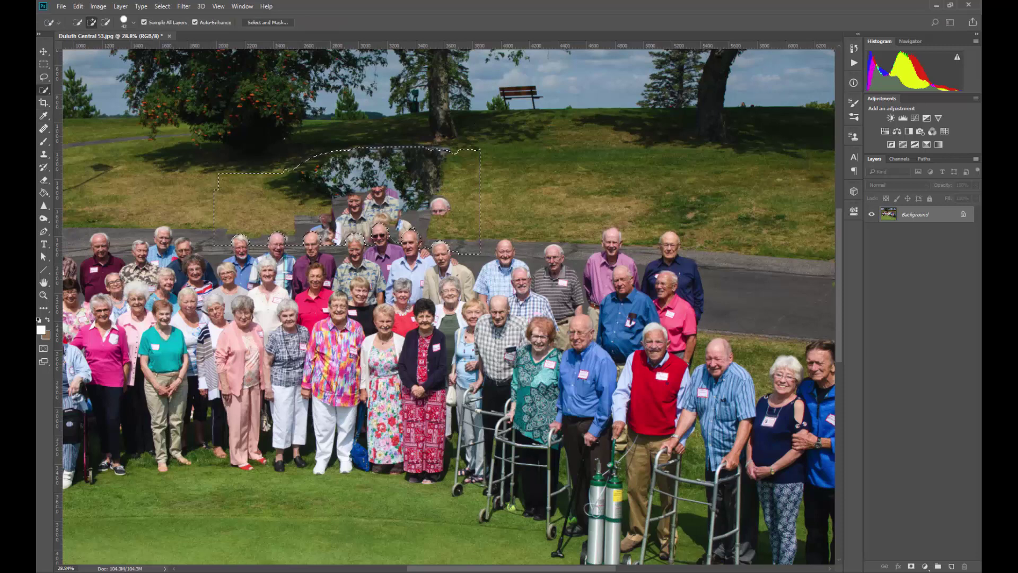
key(shift+BackSpace)
key(Return)
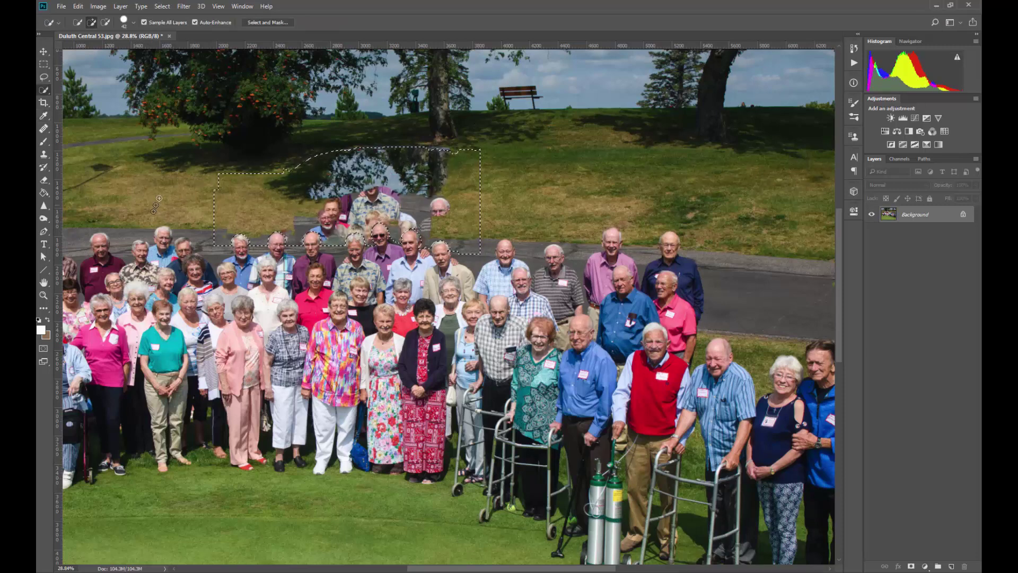
Step: Try cloning grass over the leftover heads without an active selection, undo the stroke and restore the previous selection
click(45, 157)
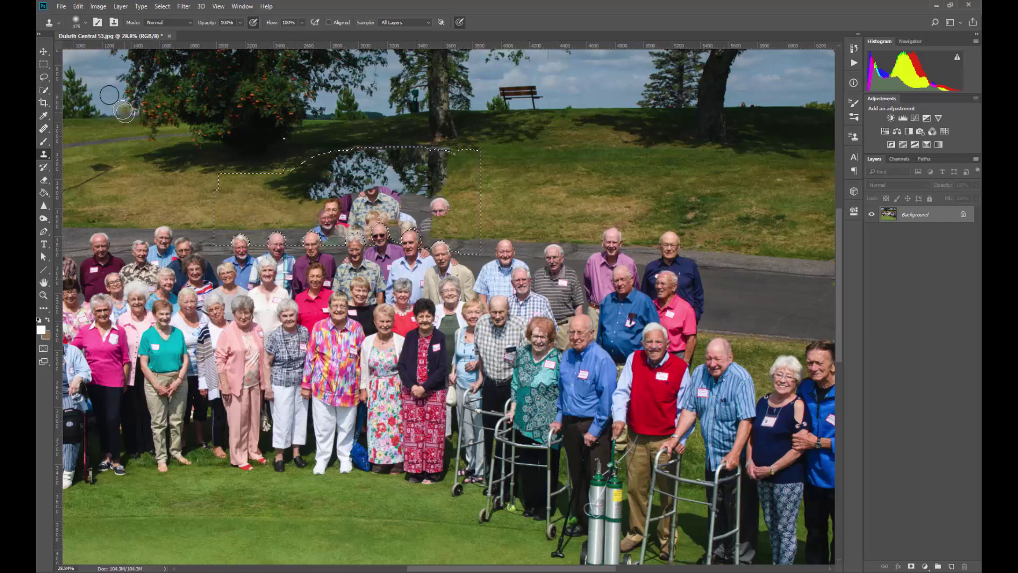
click(43, 64)
key(ctrl+d)
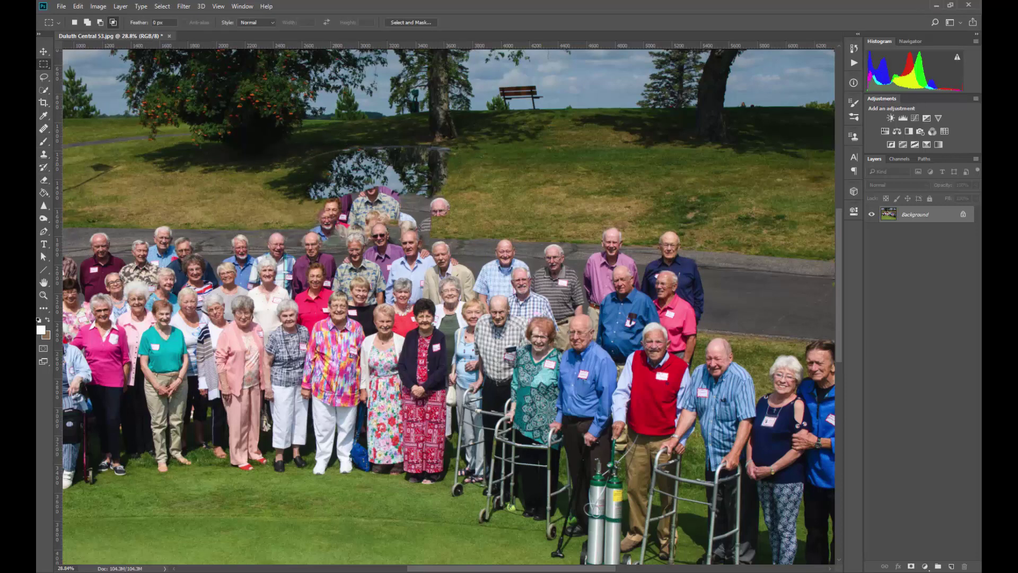
click(44, 154)
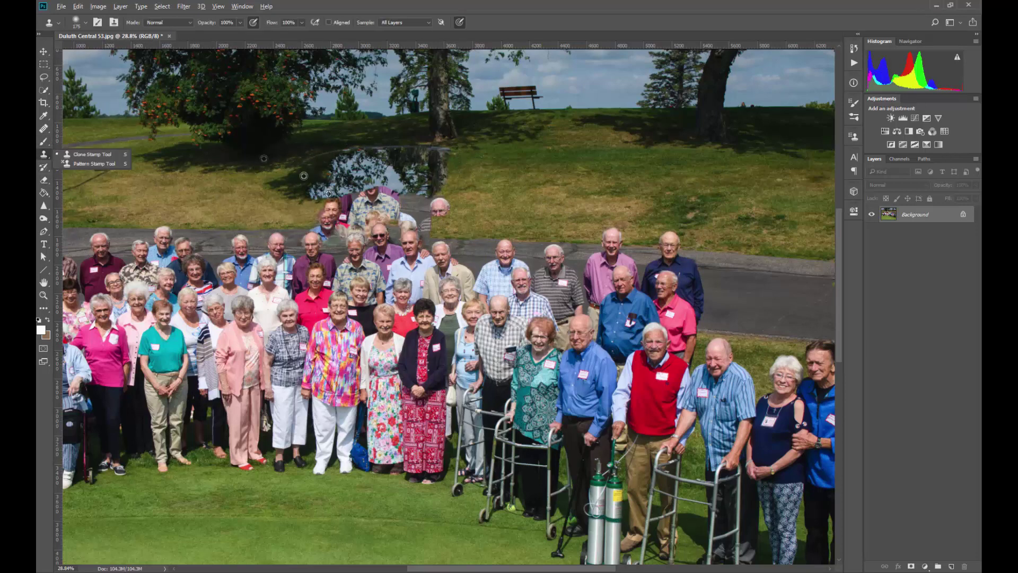
alt+click(236, 189)
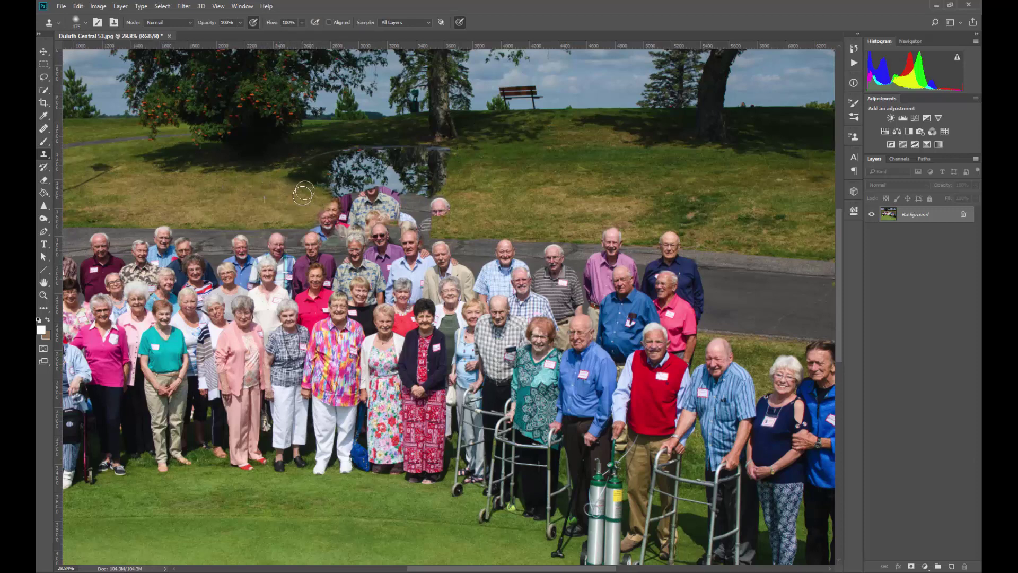
click(318, 227)
key(ctrl+z)
key(ctrl+shift+d)
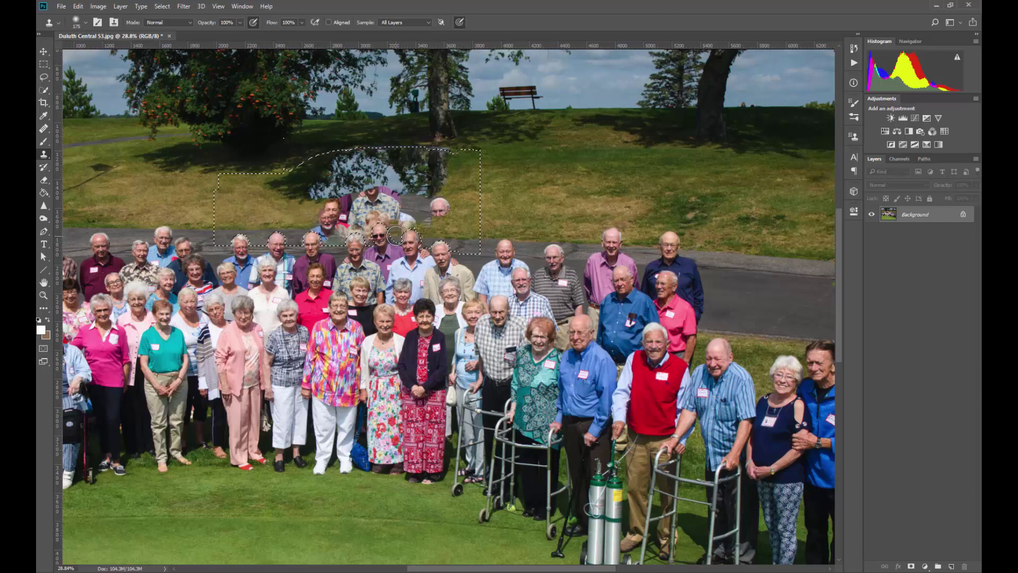
Step: Clone surrounding grass over the duplicated heads and stray sky and tree patches inside the selection, and deselect the area
mouse_move(401, 227)
mouse_down()
mouse_move(445, 204)
mouse_move(406, 204)
mouse_up()
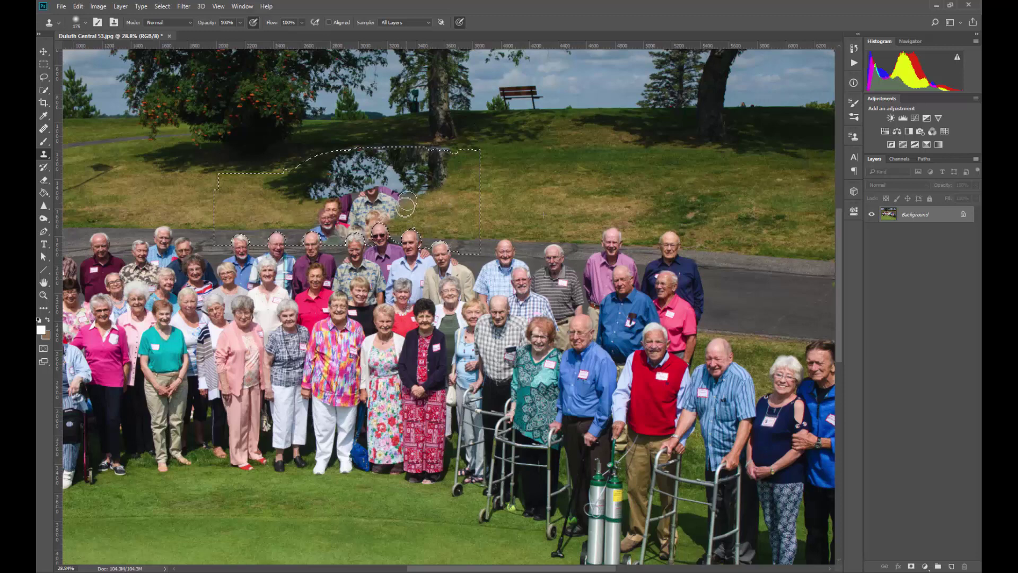
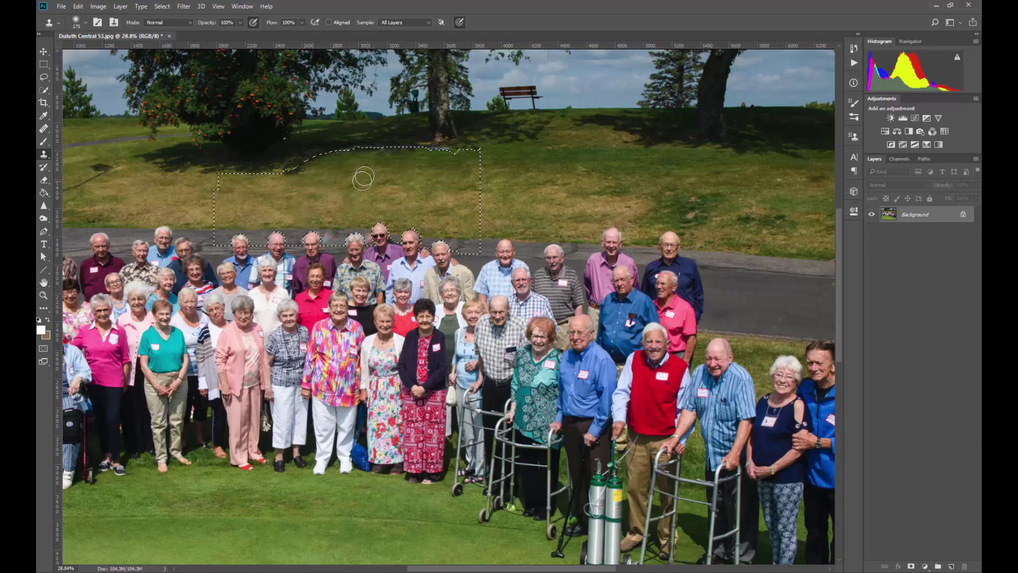
scroll(529, 201, down, 2)
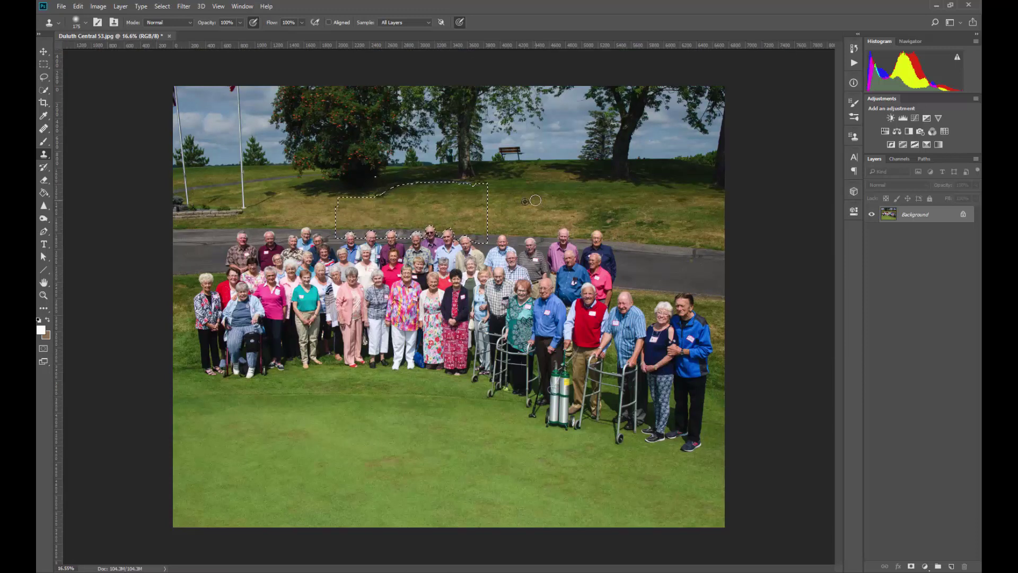
scroll(429, 199, up, 2)
scroll(249, 255, up, 3)
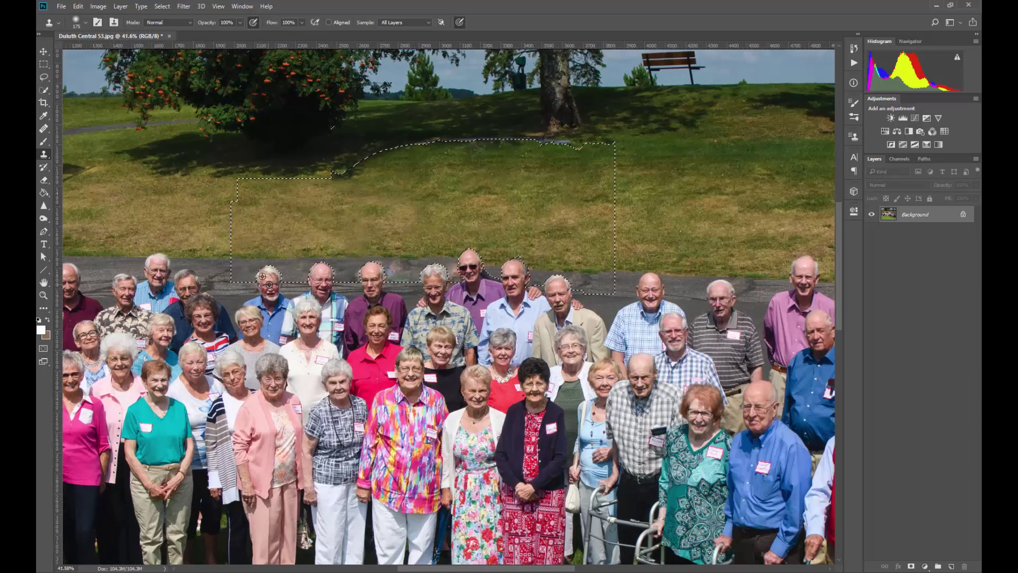
right_click(45, 155)
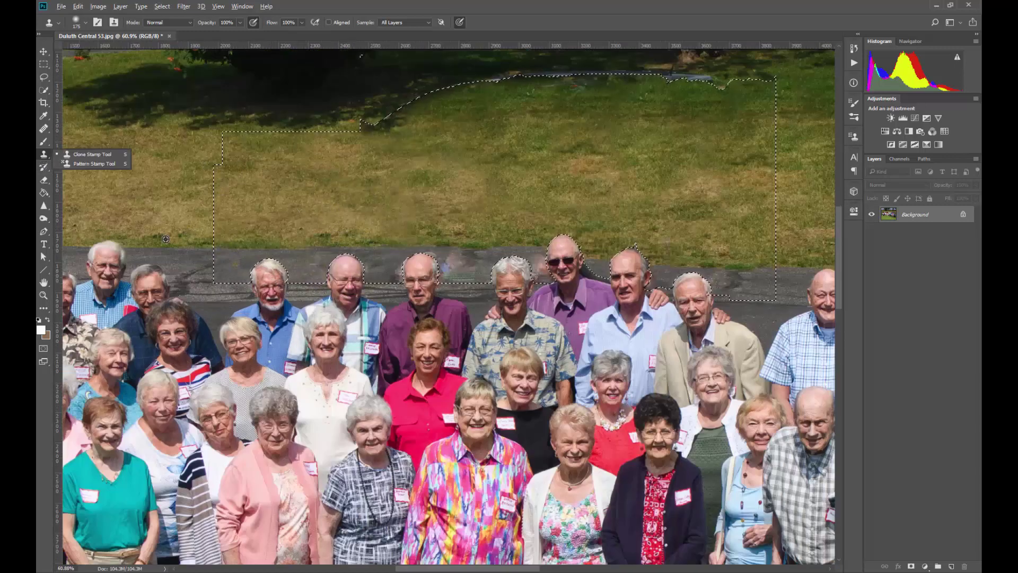
key(ctrl+d)
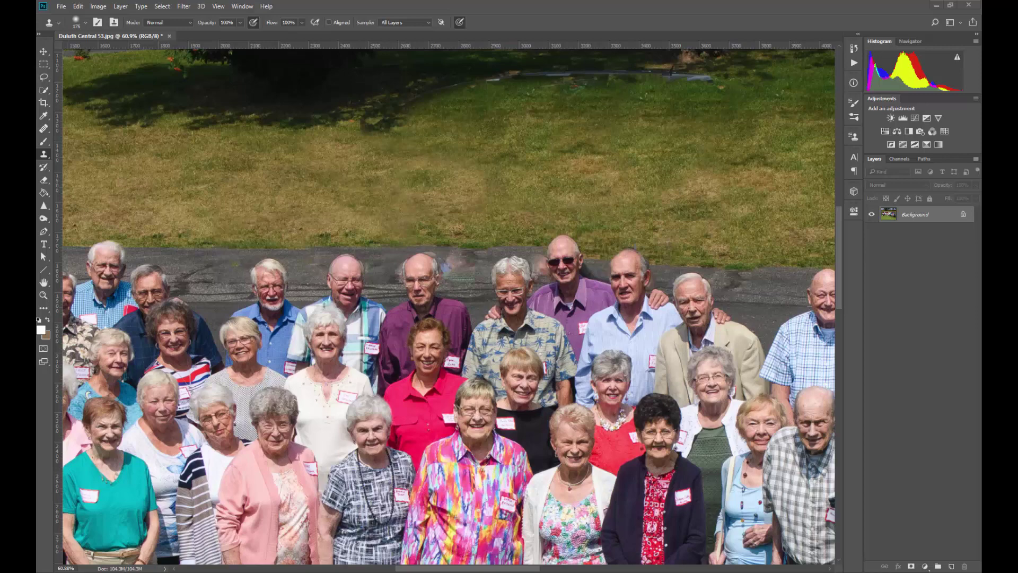
Step: Clone clean asphalt over the stray colored smudges on the road between the back-row men's heads
scroll(460, 182, down, 5)
scroll(476, 196, up, 3)
scroll(482, 203, up, 1)
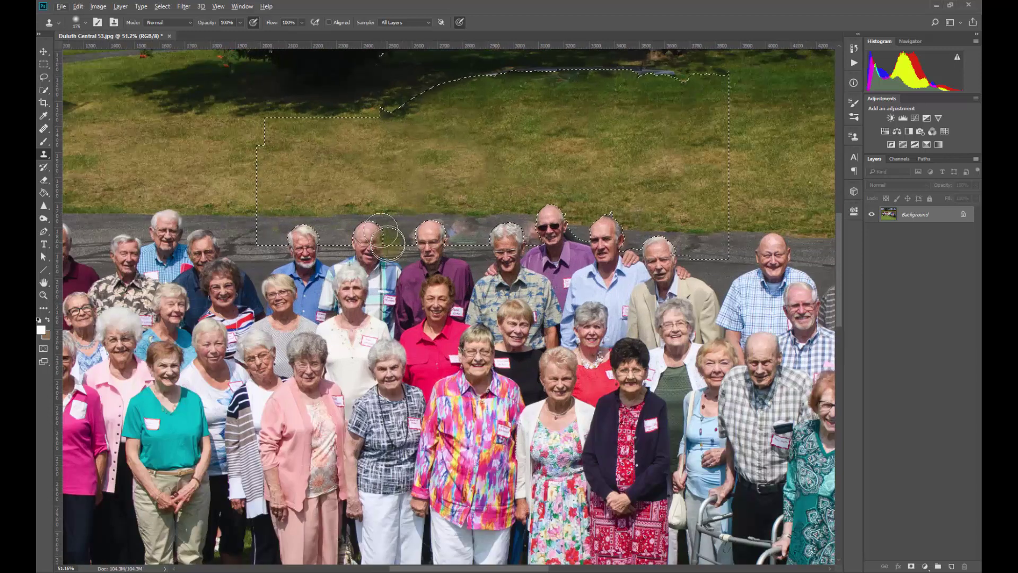
scroll(168, 211, down, 2)
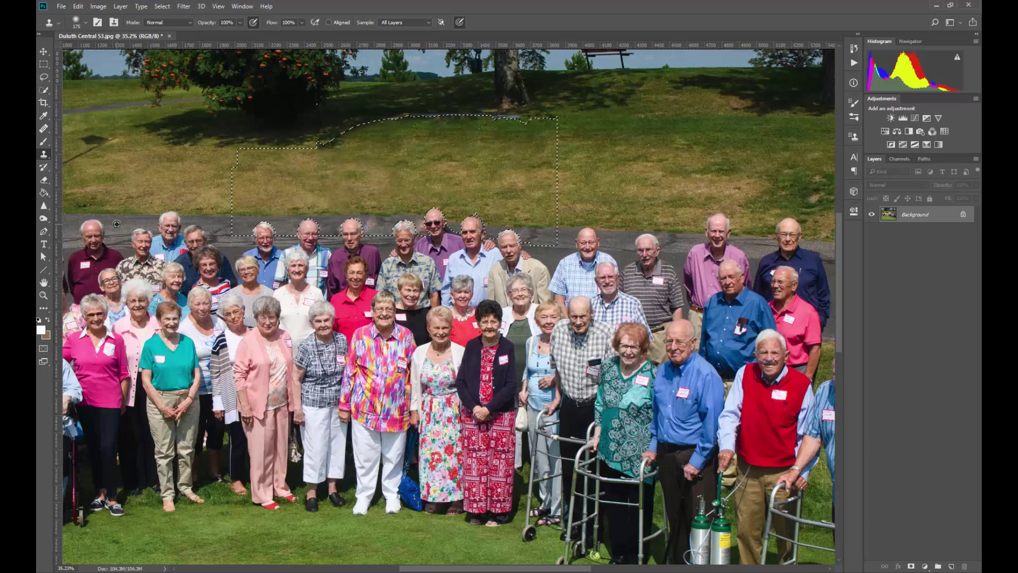
drag(280, 222, 317, 212)
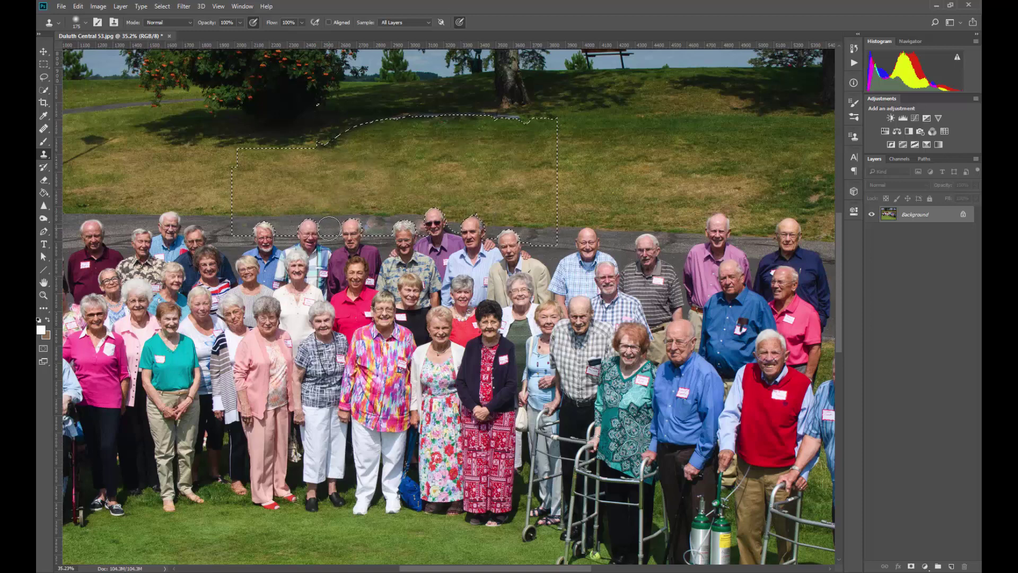
drag(329, 227, 341, 214)
mouse_move(385, 229)
mouse_down()
mouse_move(385, 291)
mouse_move(384, 232)
mouse_up()
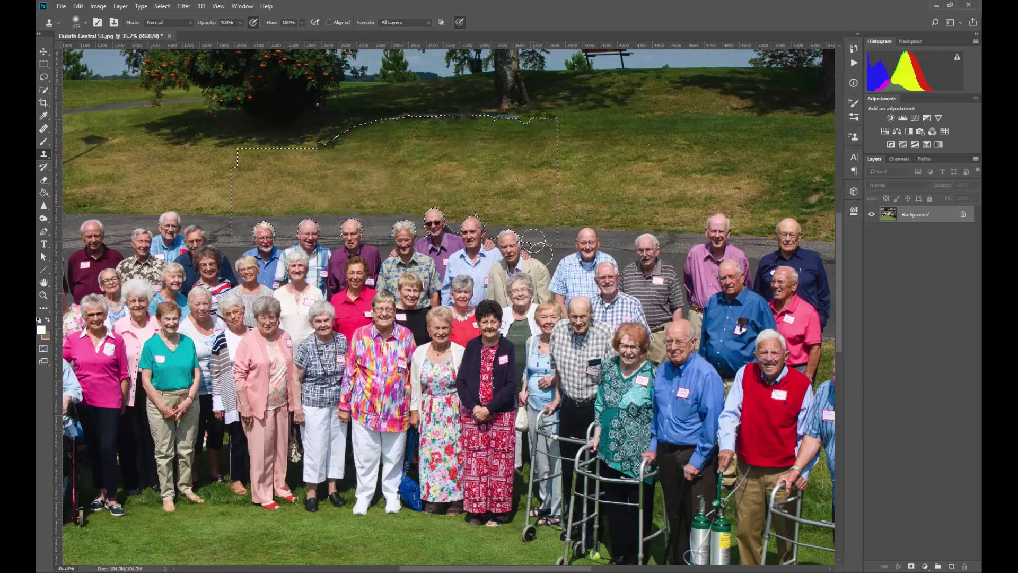
scroll(395, 170, down, 2)
scroll(371, 159, up, 3)
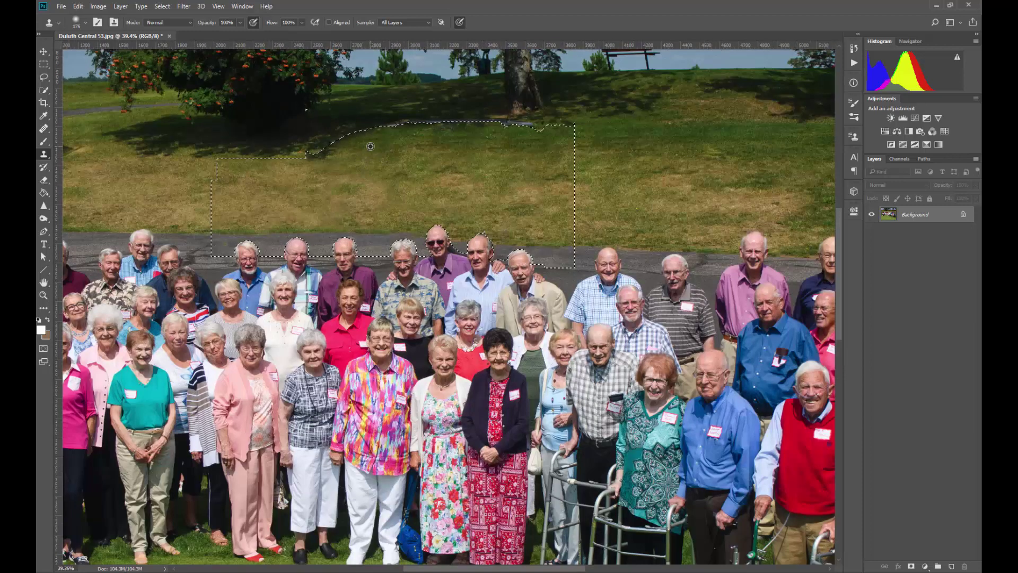
Step: Clear the old selection, marquee the leftover light strip below the tree trunk, replace it with a content-aware fill and deselect
click(44, 64)
click(164, 205)
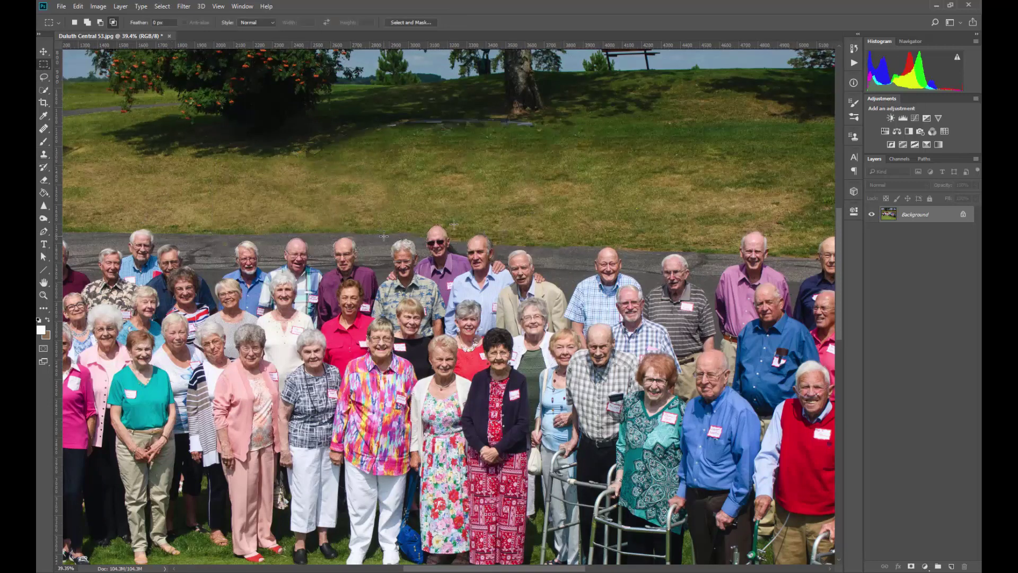
click(45, 68)
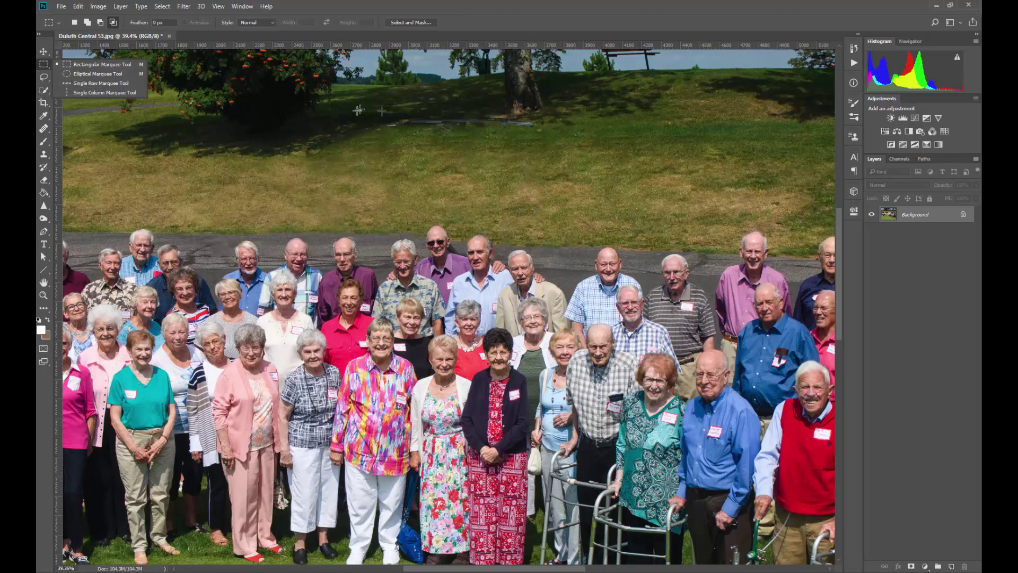
drag(398, 113, 543, 133)
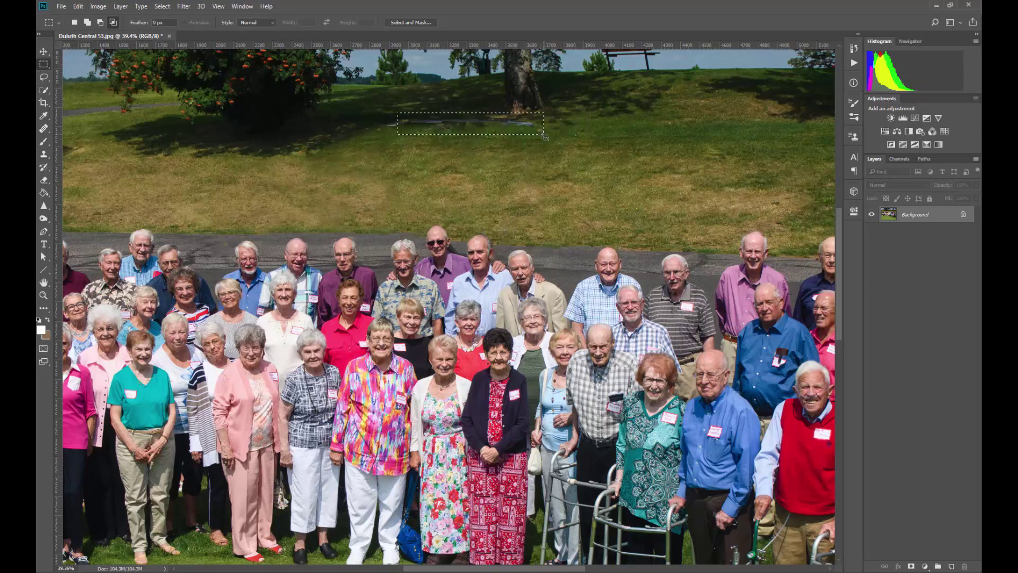
key(shift+BackSpace)
key(Return)
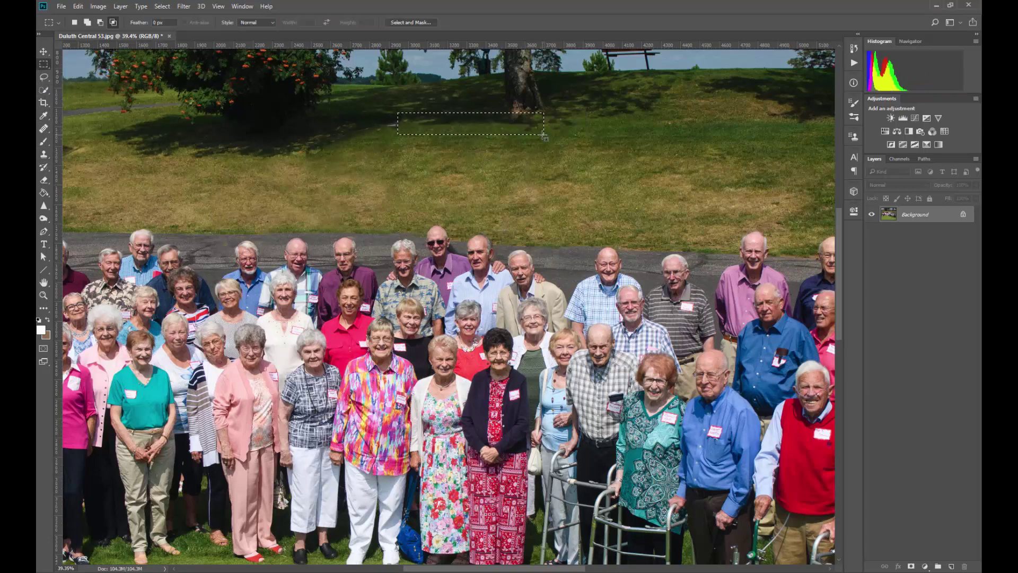
key(ctrl+d)
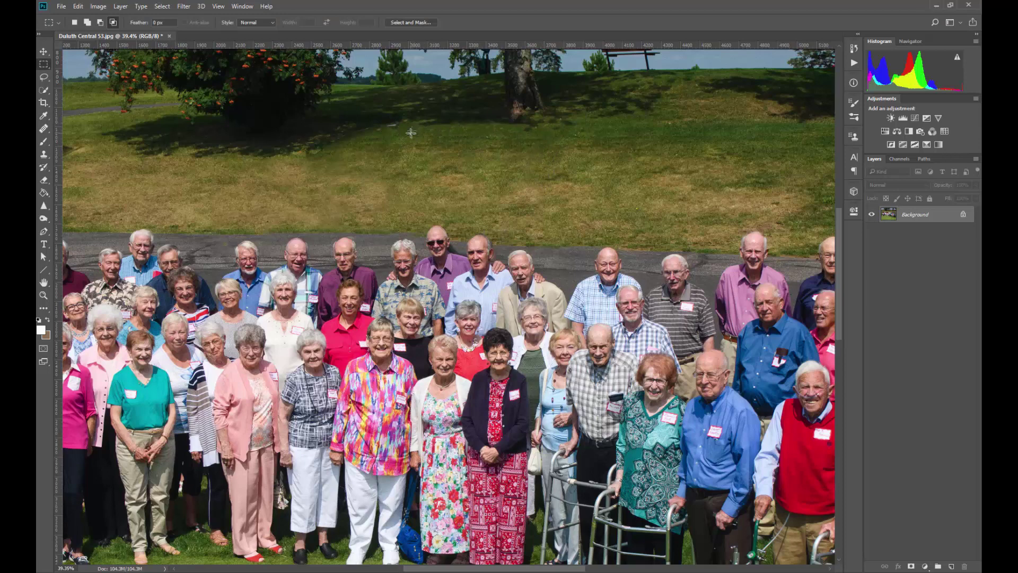
Step: Fill the strip's remaining end and a small patch of about 151 by 100 px below the bush's shadow, and deselect
drag(417, 130, 359, 115)
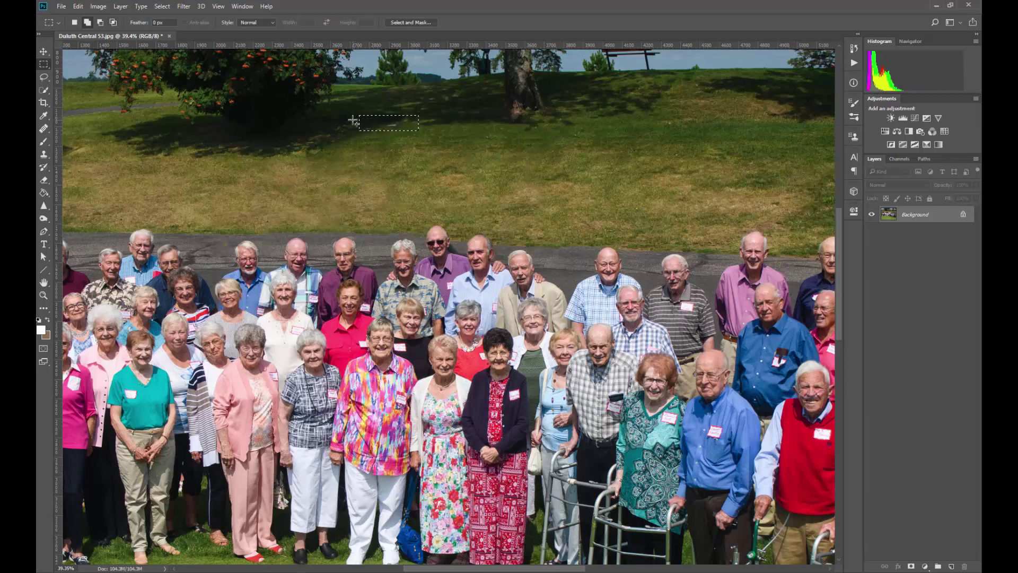
key(Return)
click(532, 149)
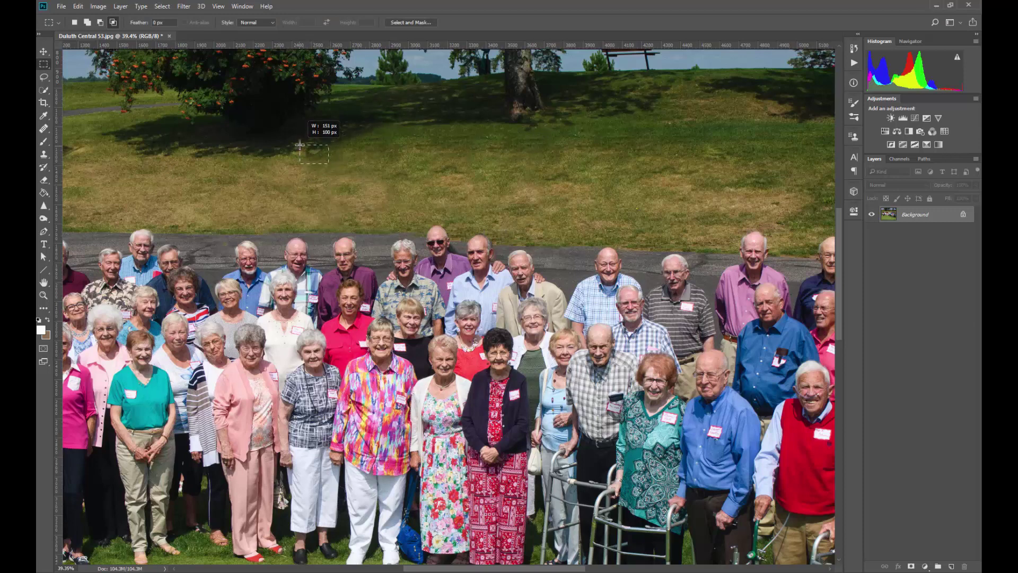
drag(330, 164, 299, 141)
key(shift+BackSpace)
key(Return)
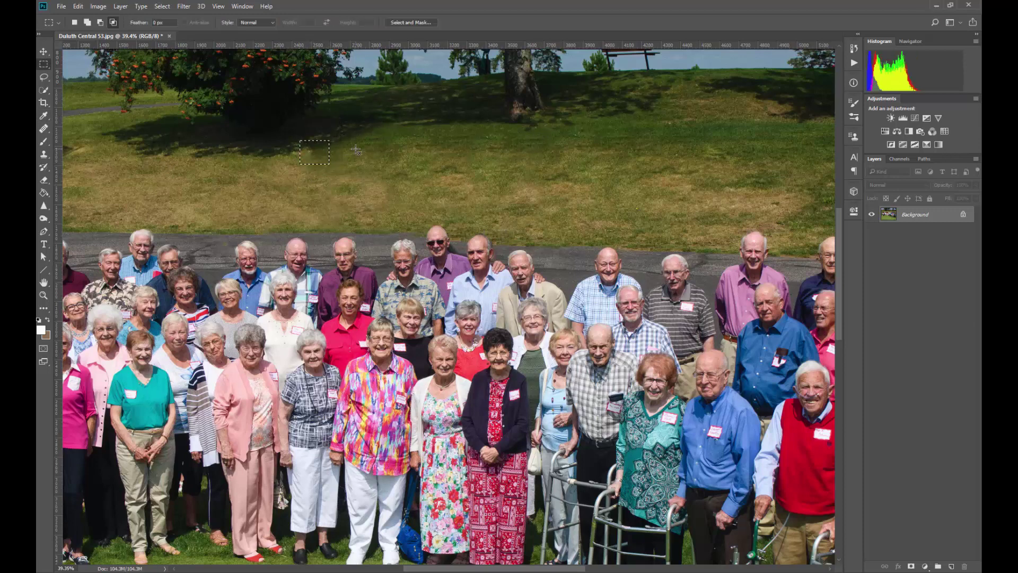
key(ctrl+d)
click(44, 154)
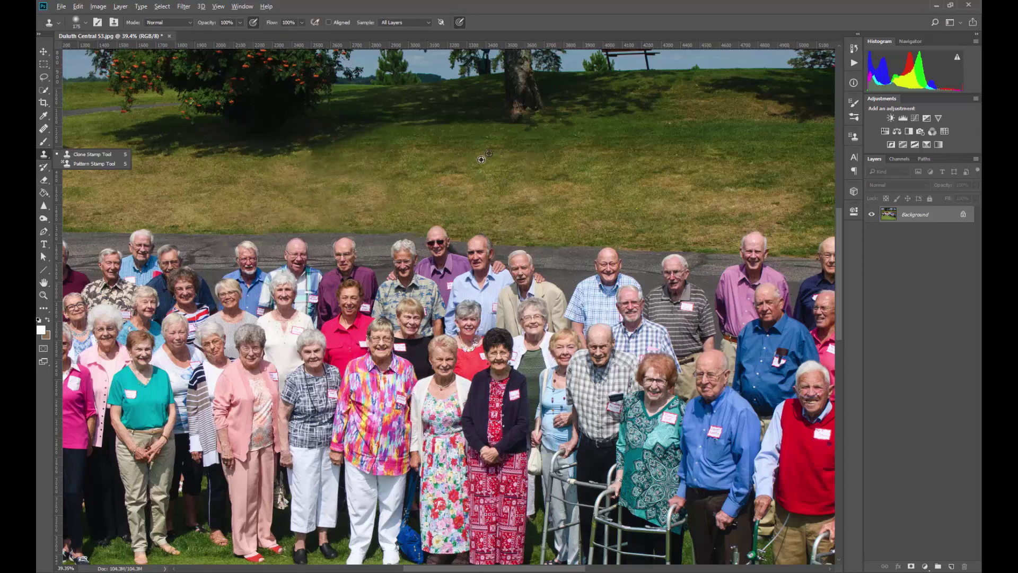
alt+click(557, 198)
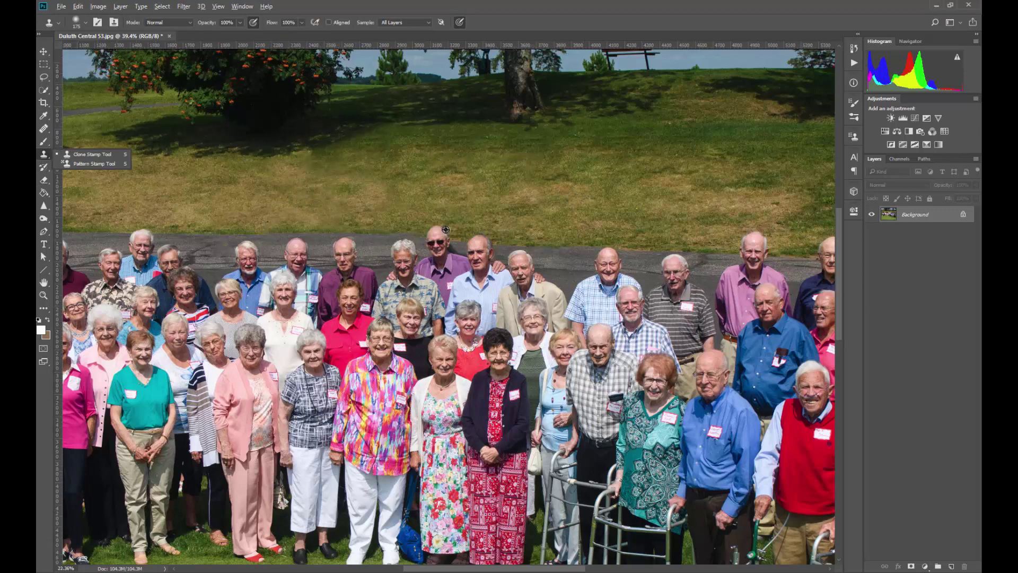
scroll(583, 194, down, 2)
scroll(247, 221, down, 2)
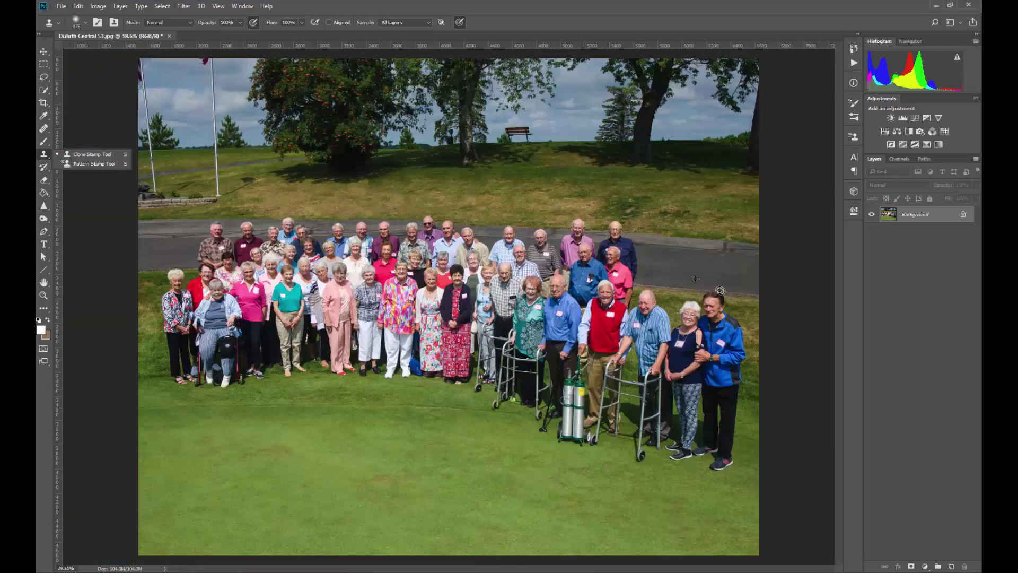
scroll(450, 244, up, 8)
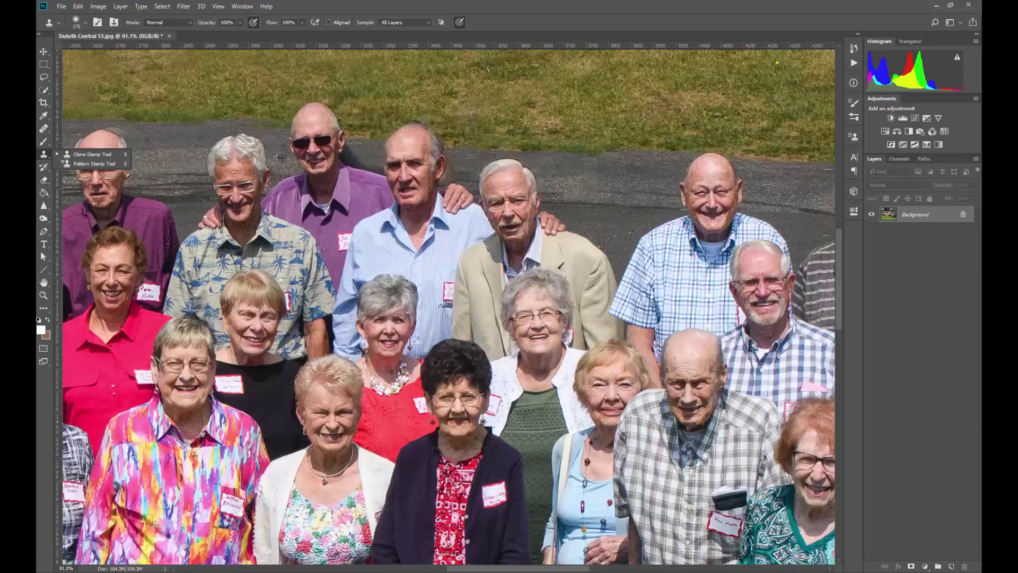
alt+click(280, 158)
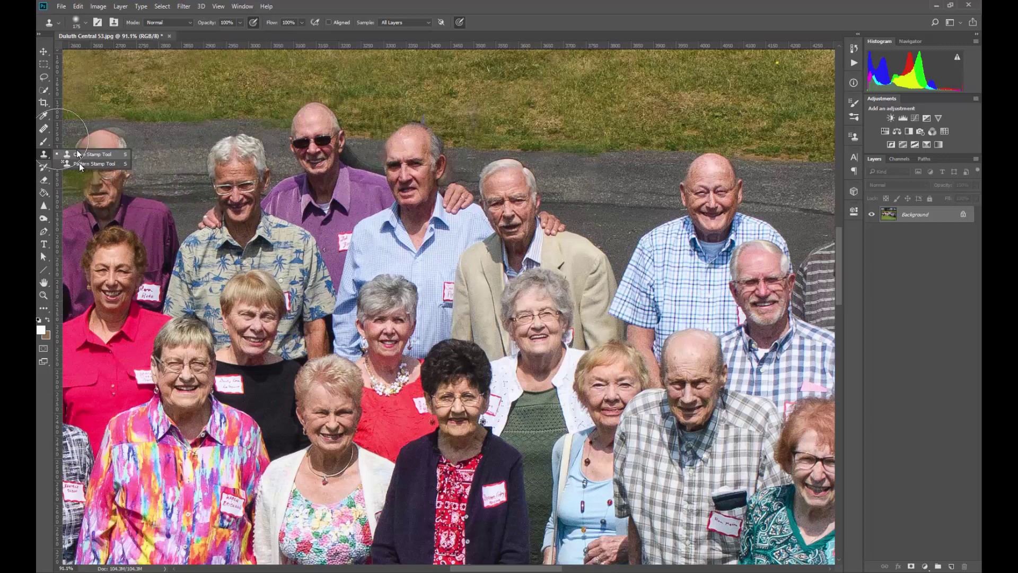
Step: Try the Art History Brush over the face of the man in the light blue shirt and undo the stroke
click(44, 169)
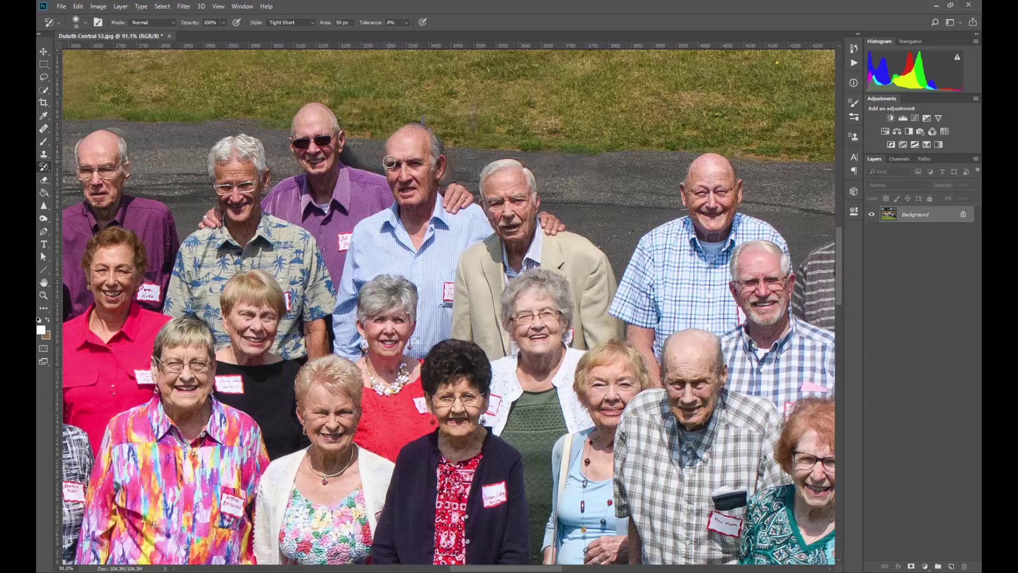
drag(389, 164, 409, 181)
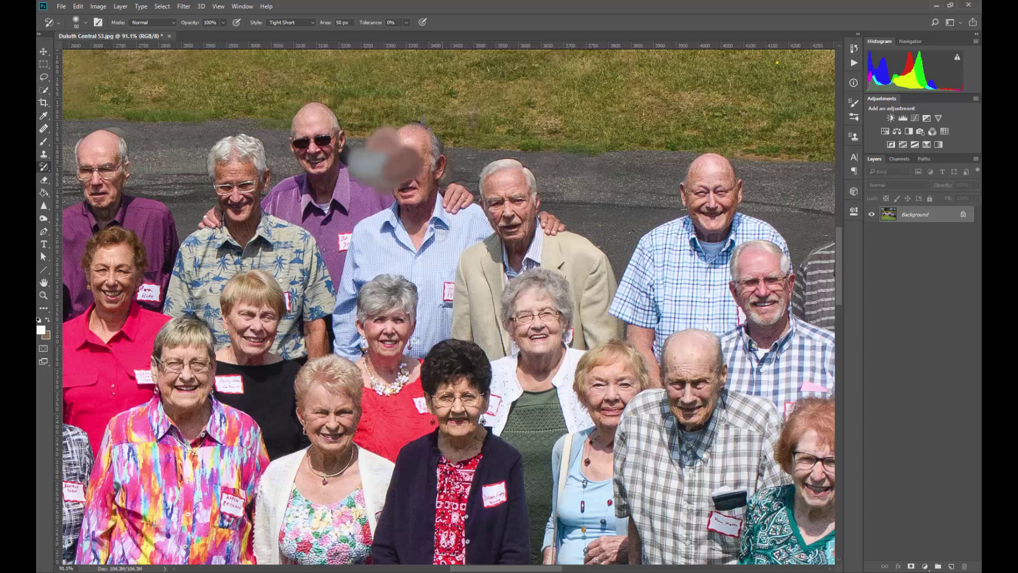
key(ctrl+z)
Step: Switch to the History Brush, reduce its size to 150 px and paint over the head of the man in the light blue shirt
click(45, 169)
click(90, 167)
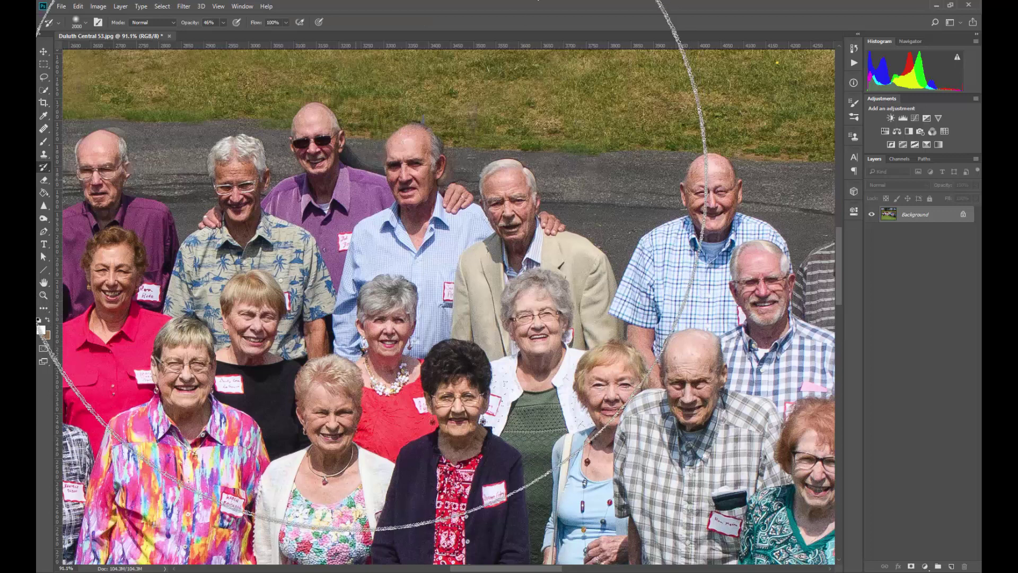
key(bracketleft)
key(bracketleft)
key(bracketleft)
key(bracketleft)
key(bracketleft)
key(bracketleft)
key(bracketleft)
key(bracketleft)
key(bracketleft)
key(bracketleft)
key(bracketleft)
key(bracketleft)
key(bracketleft)
key(bracketleft)
key(bracketleft)
key(bracketleft)
key(bracketleft)
key(bracketleft)
key(bracketleft)
key(bracketleft)
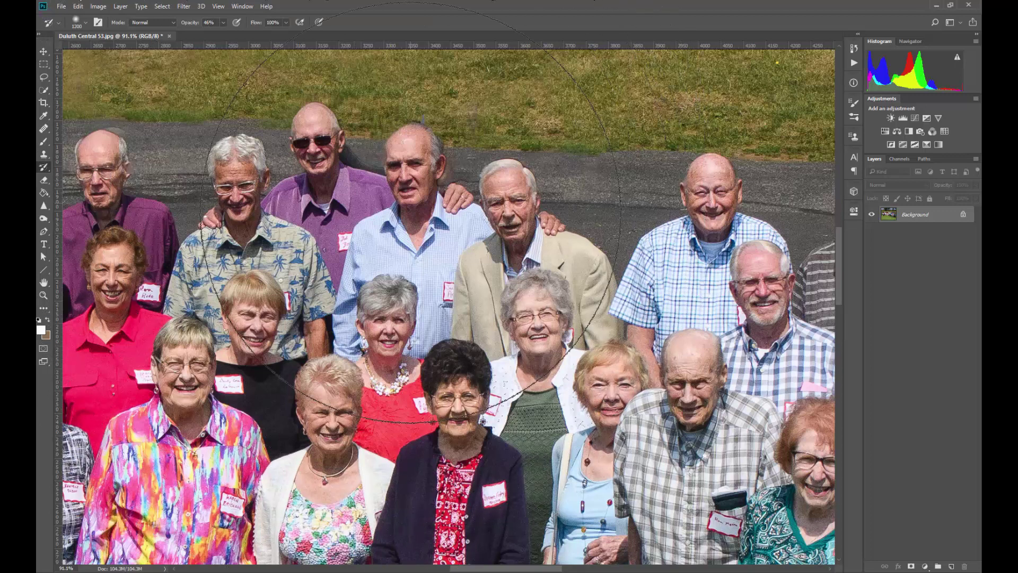
mouse_move(412, 187)
mouse_down()
mouse_move(397, 166)
mouse_move(414, 158)
mouse_move(401, 146)
mouse_move(414, 146)
mouse_up()
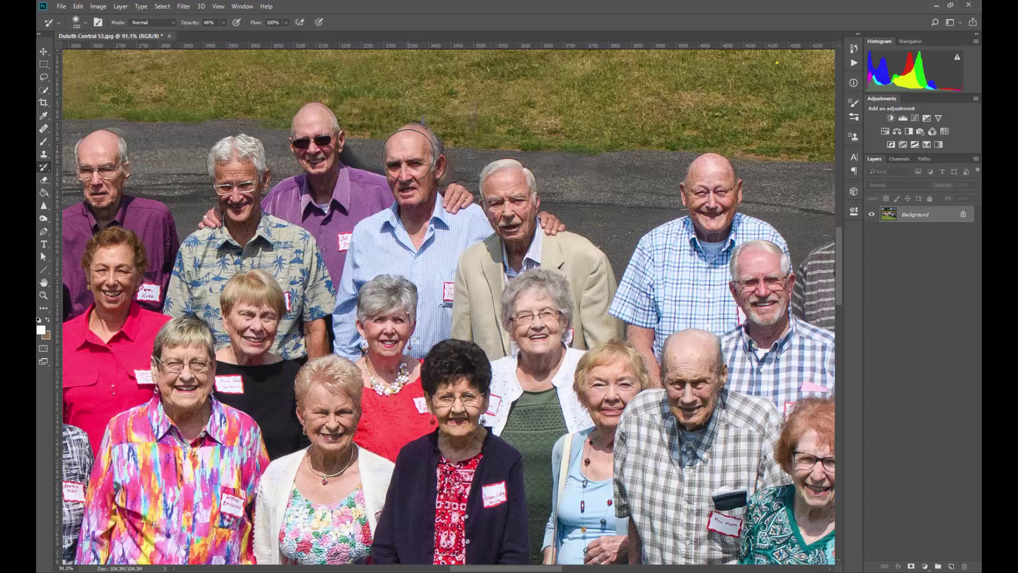
Step: Set the History Brush hardness to 76% and reduce the brush size to fit the men's heads
click(82, 23)
drag(89, 77, 137, 77)
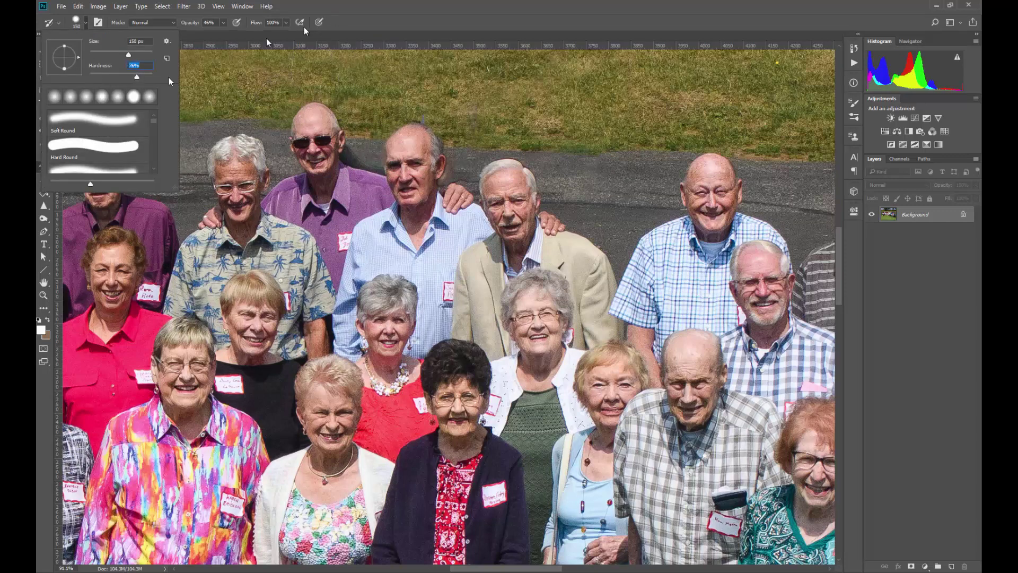
click(448, 8)
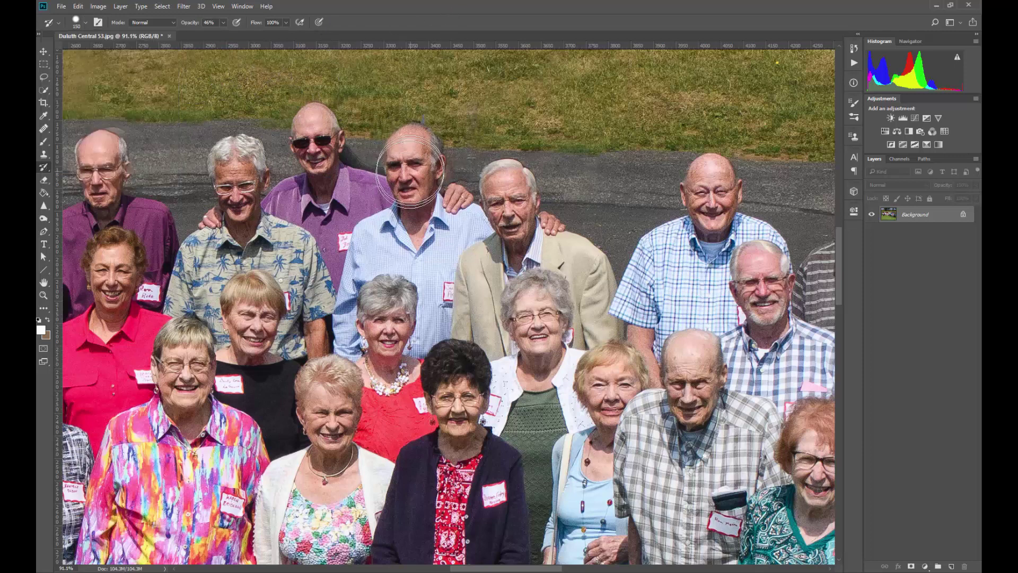
key(bracketleft)
key(bracketleft)
key(bracketleft)
key(bracketleft)
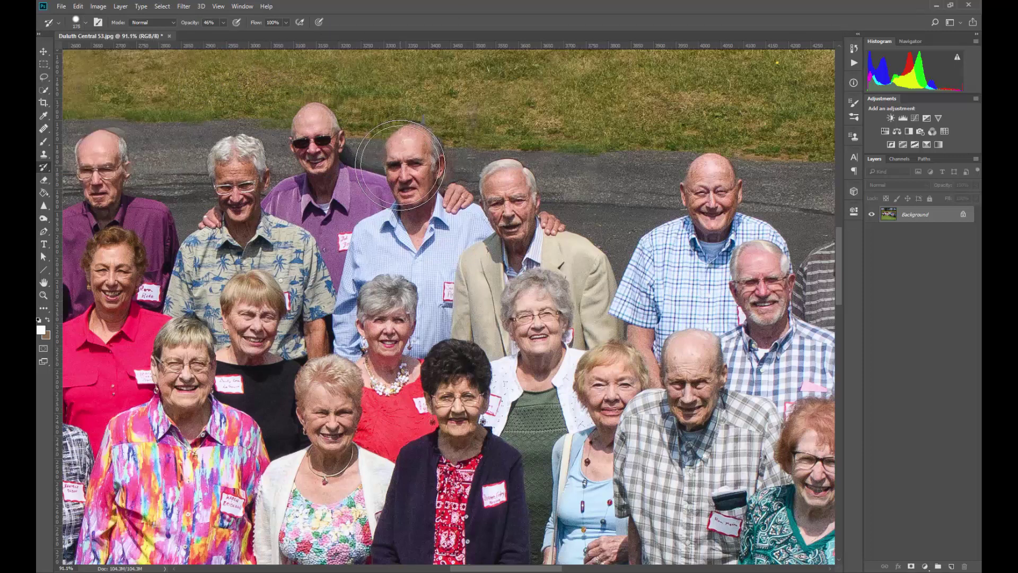
Step: Try restoring the bald head of the man in the dark purple shirt with the History Brush and undo the strokes
scroll(393, 152, up, 3)
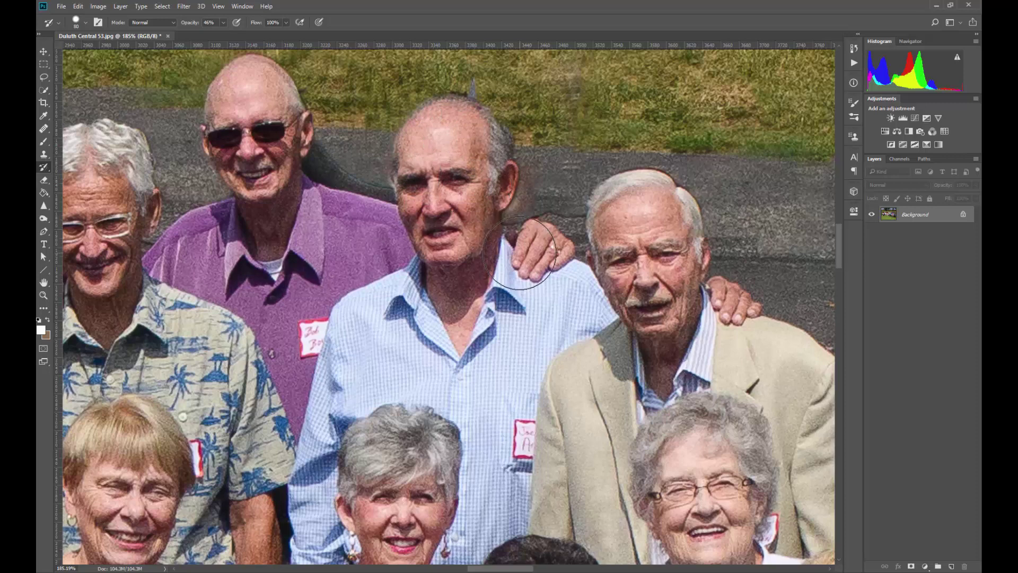
scroll(260, 100, up, 2)
scroll(260, 100, up, 2)
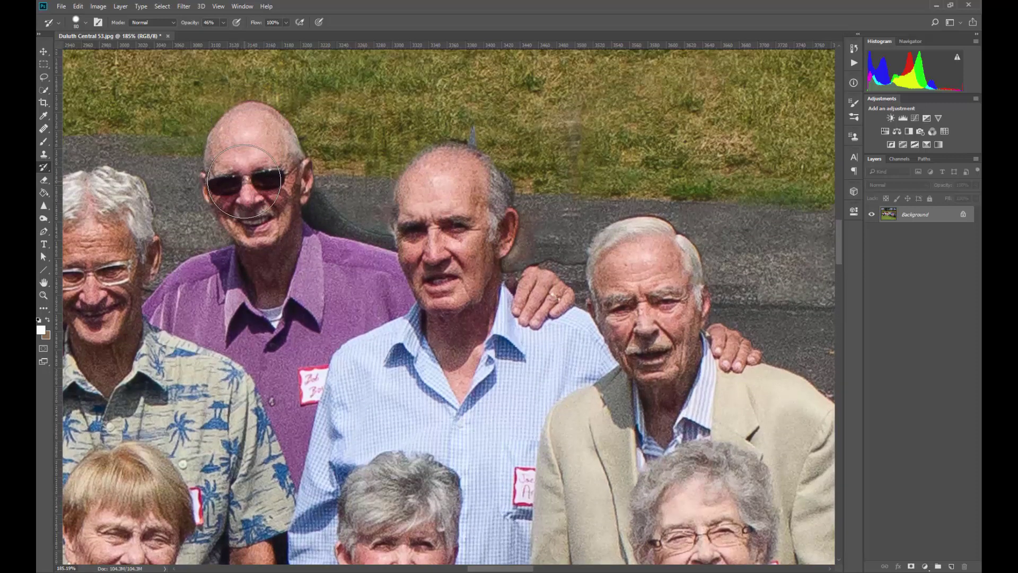
scroll(237, 234, up, 5)
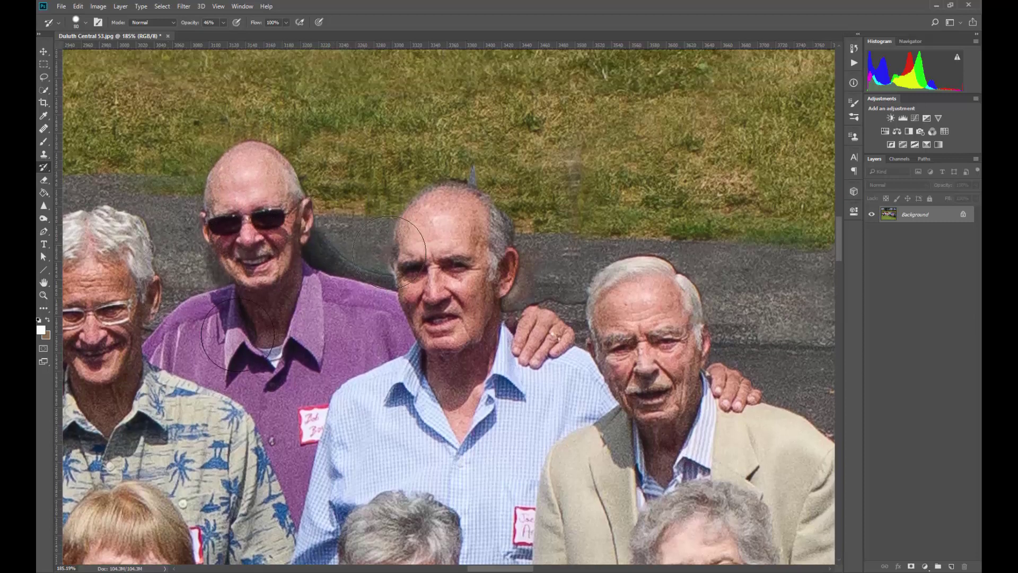
scroll(346, 546, down, 1)
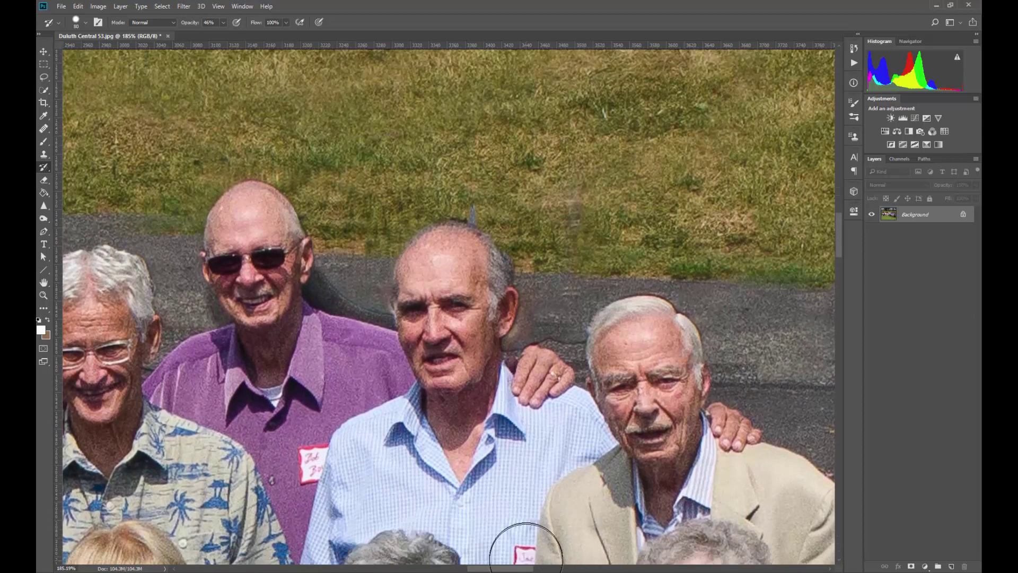
scroll(440, 525, left, 15)
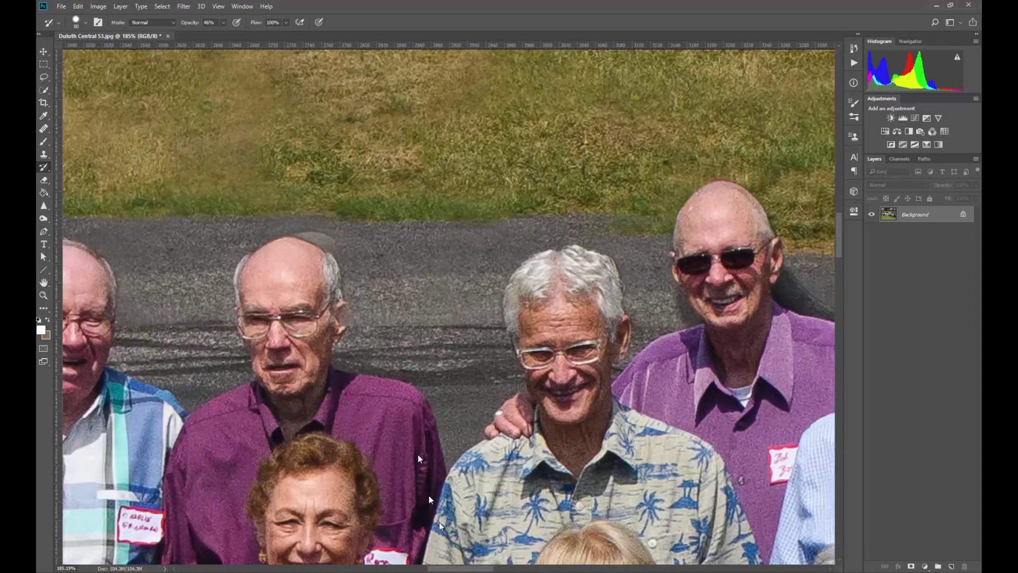
mouse_move(308, 269)
mouse_down()
mouse_move(301, 250)
mouse_move(266, 250)
mouse_move(240, 278)
mouse_up()
key(ctrl+alt+z)
key(ctrl+alt+z)
key(ctrl+alt+z)
key(ctrl+alt+z)
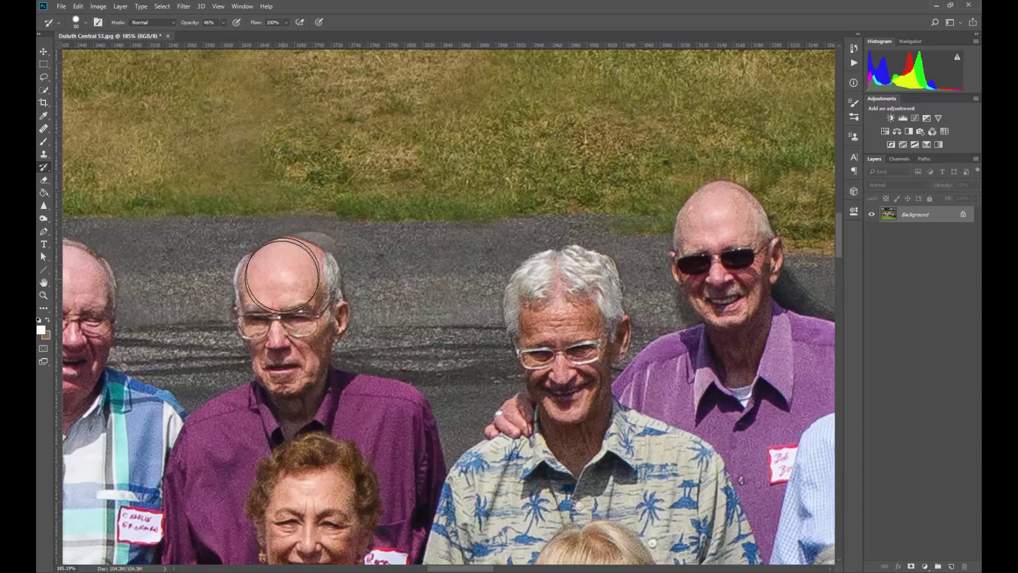
scroll(171, 353, up, 3)
scroll(171, 352, down, 5)
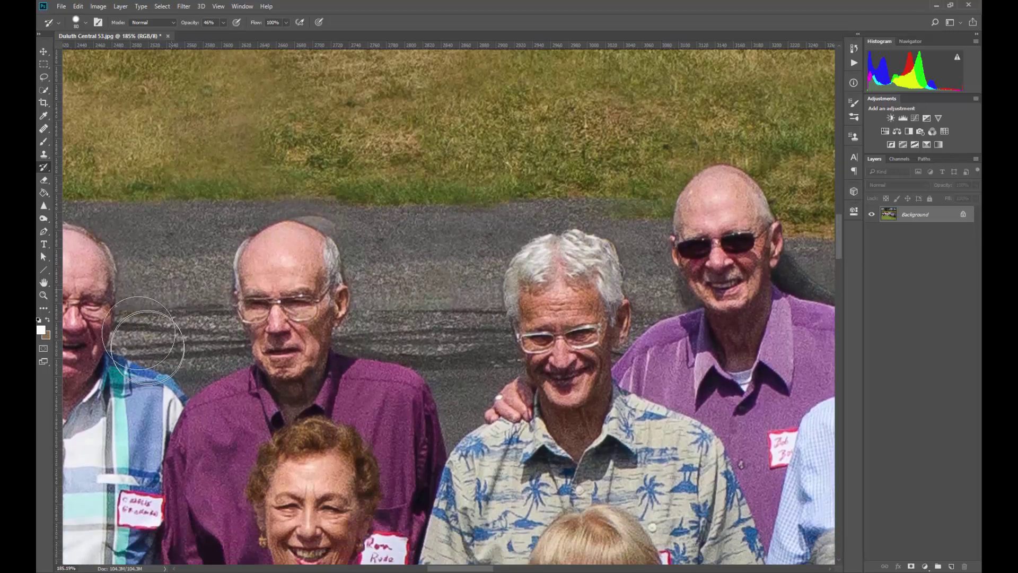
scroll(96, 330, down, 2)
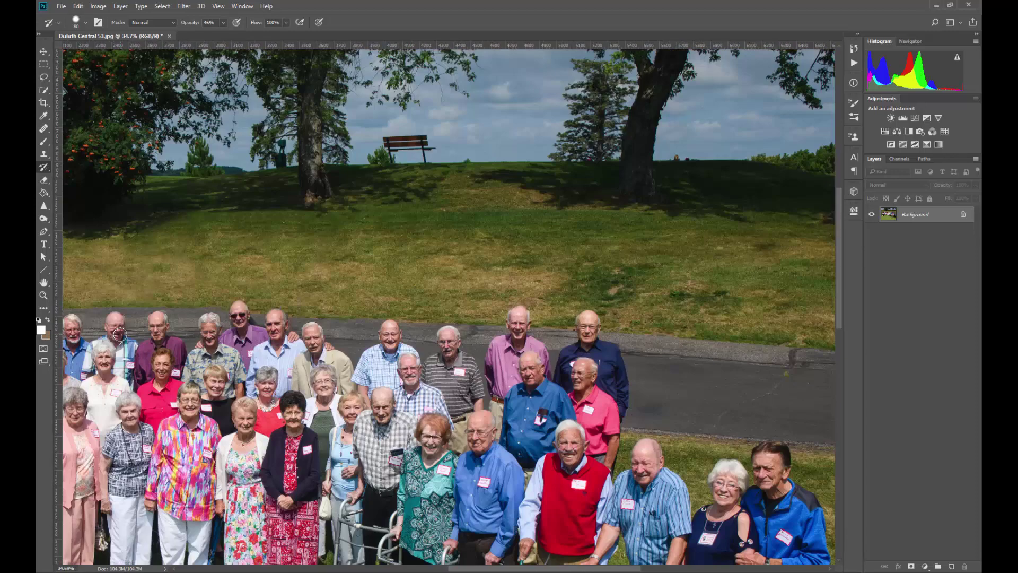
scroll(106, 339, down, 1)
scroll(180, 223, up, 4)
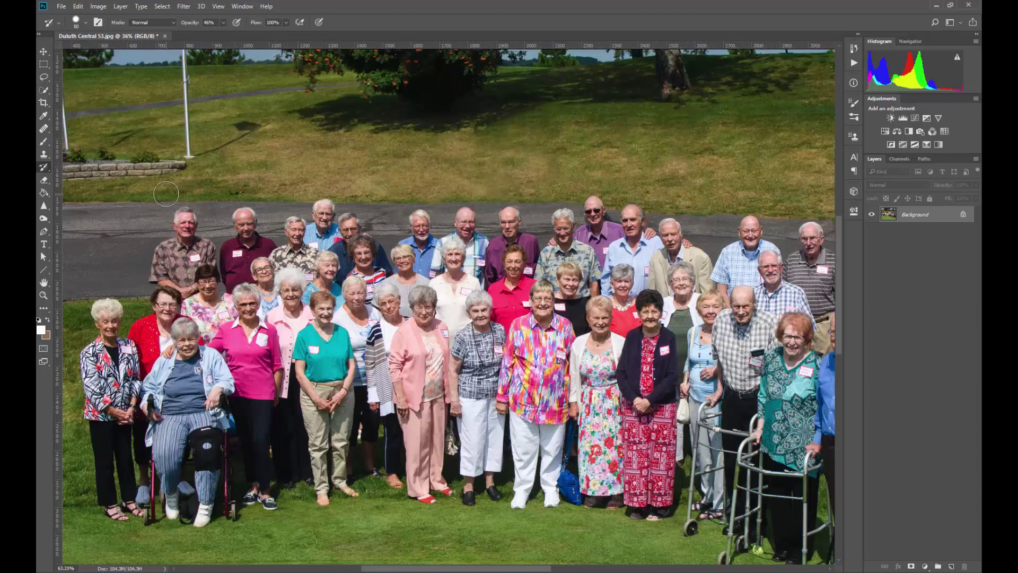
Step: Restore the bald heads of the men in the plaid shirt and the dark purple shirt with the History Brush
scroll(302, 241, up, 2)
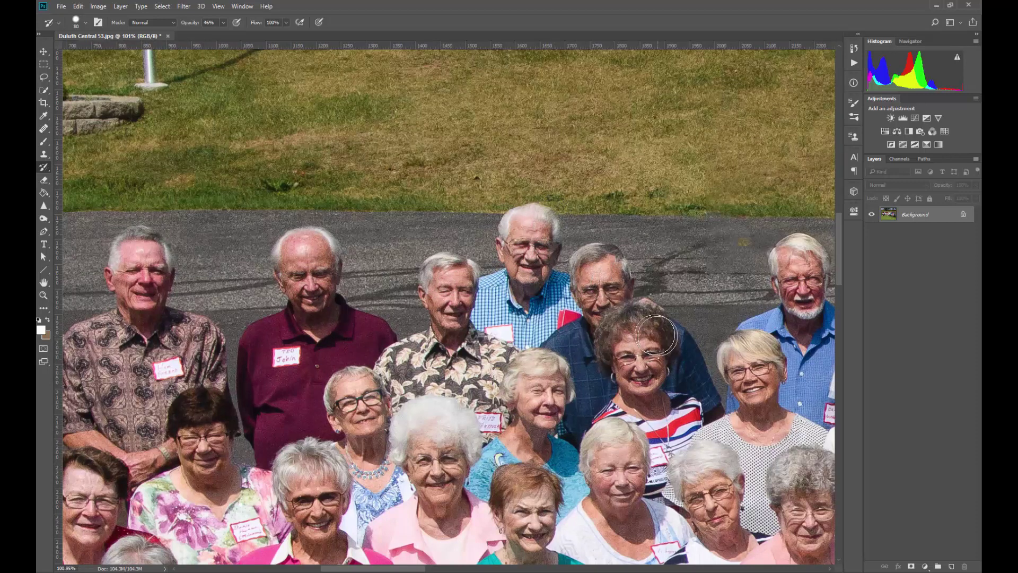
scroll(724, 307, down, 3)
drag(397, 570, 436, 569)
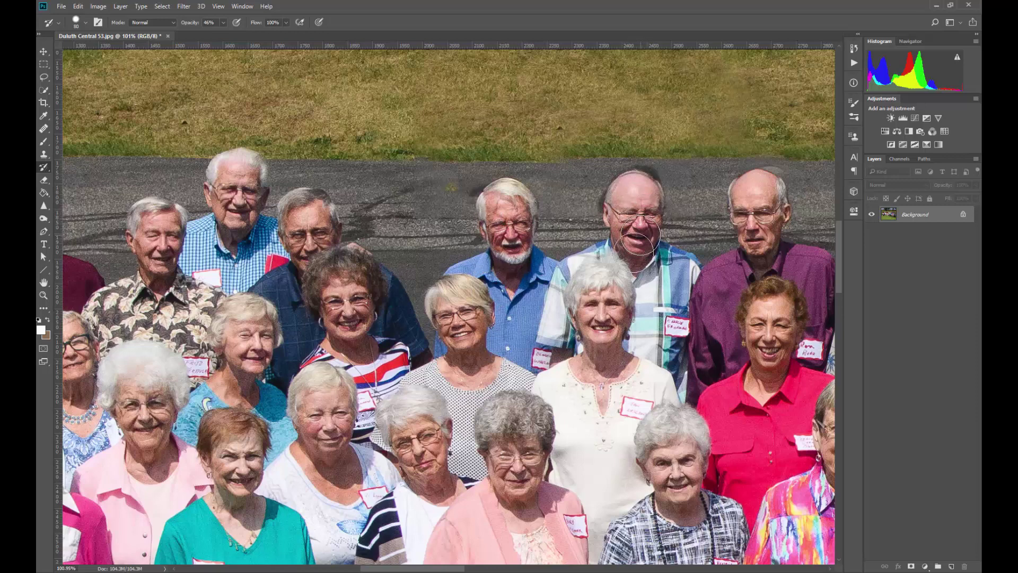
mouse_move(745, 226)
mouse_down()
mouse_move(735, 180)
mouse_move(748, 169)
mouse_move(785, 175)
mouse_move(792, 233)
mouse_up()
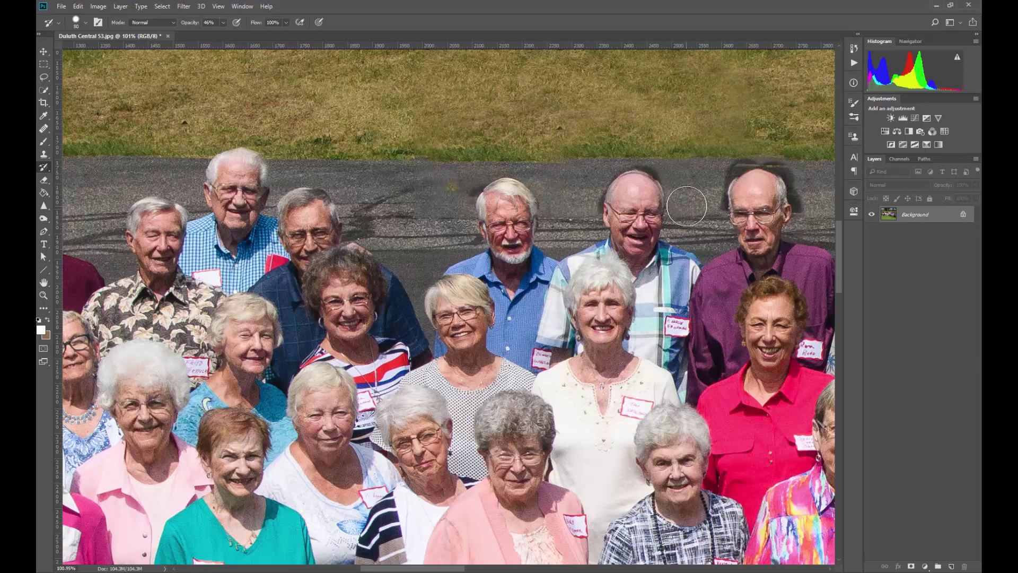
Step: Switch to the Clone Stamp with 87% hardness and a 25 px brush for the edges around the heads
scroll(686, 207, down, 3)
scroll(643, 196, down, 5)
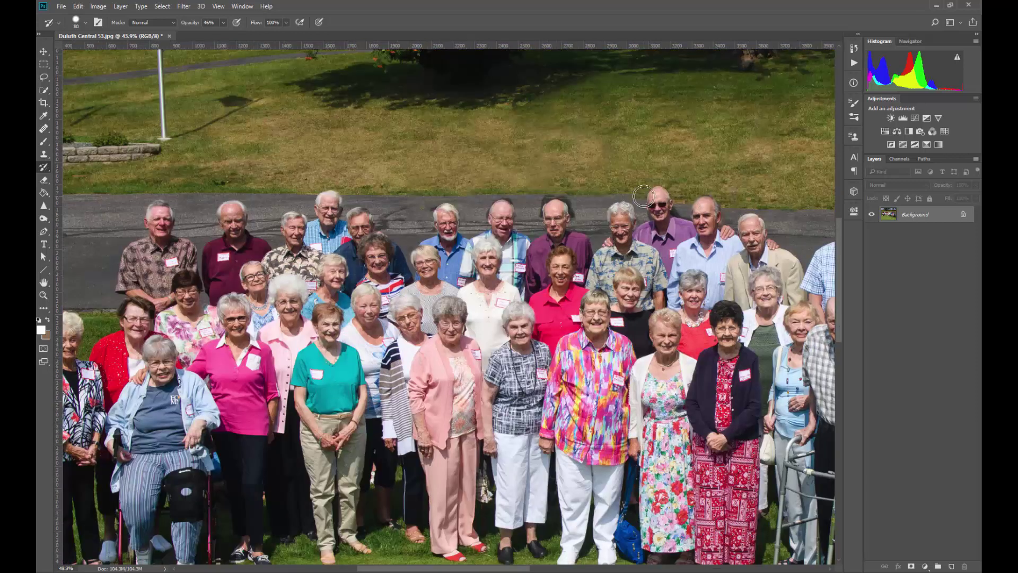
scroll(643, 196, up, 3)
scroll(472, 228, up, 2)
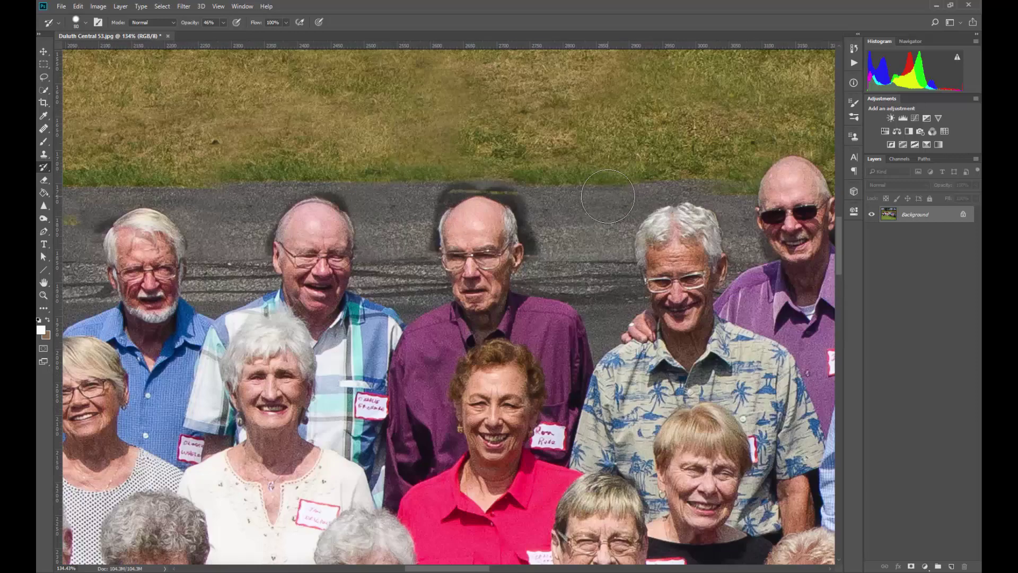
click(44, 155)
key(bracketleft)
key(bracketleft)
key(bracketleft)
key(bracketleft)
key(bracketleft)
key(bracketleft)
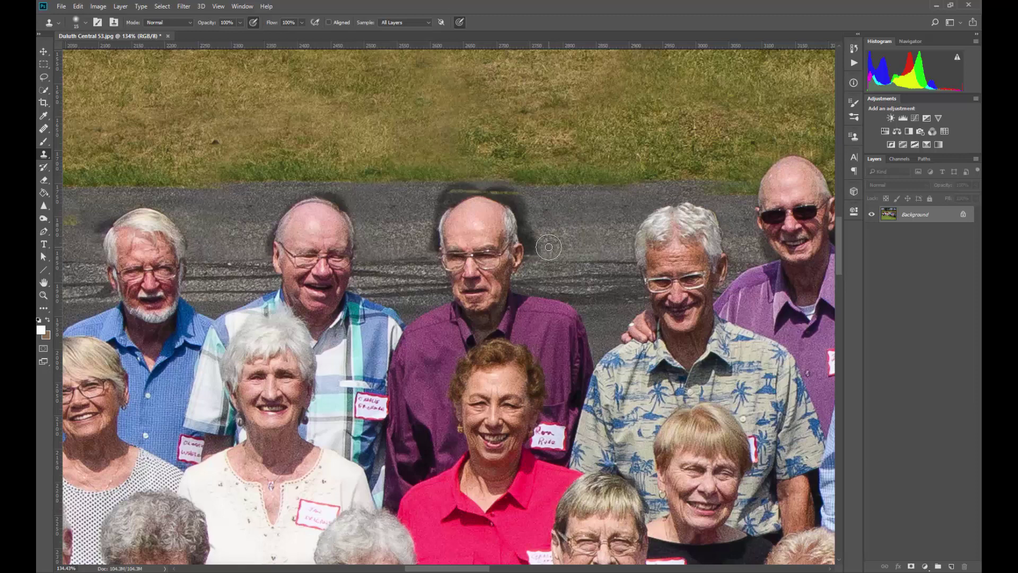
click(85, 24)
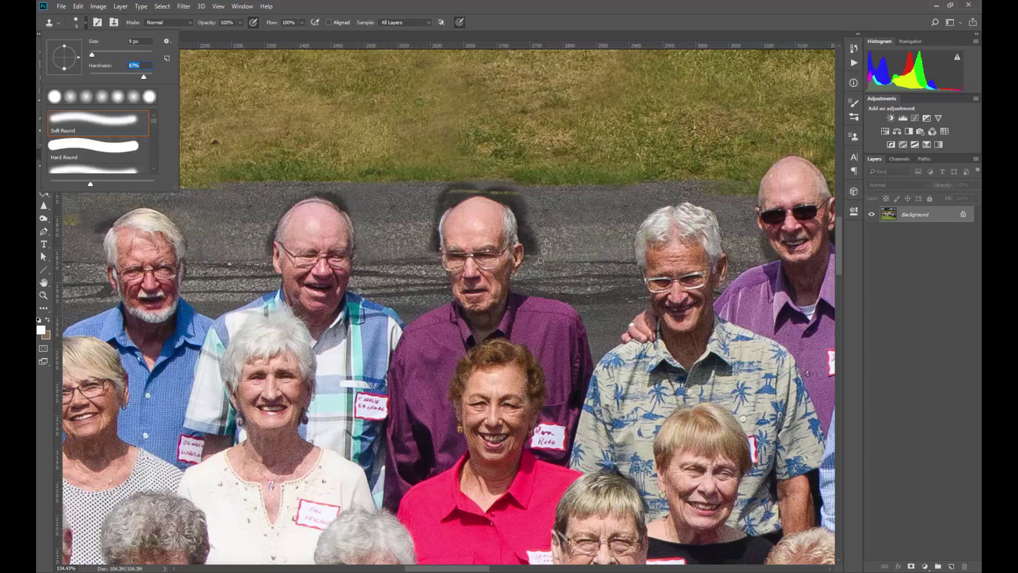
key(Return)
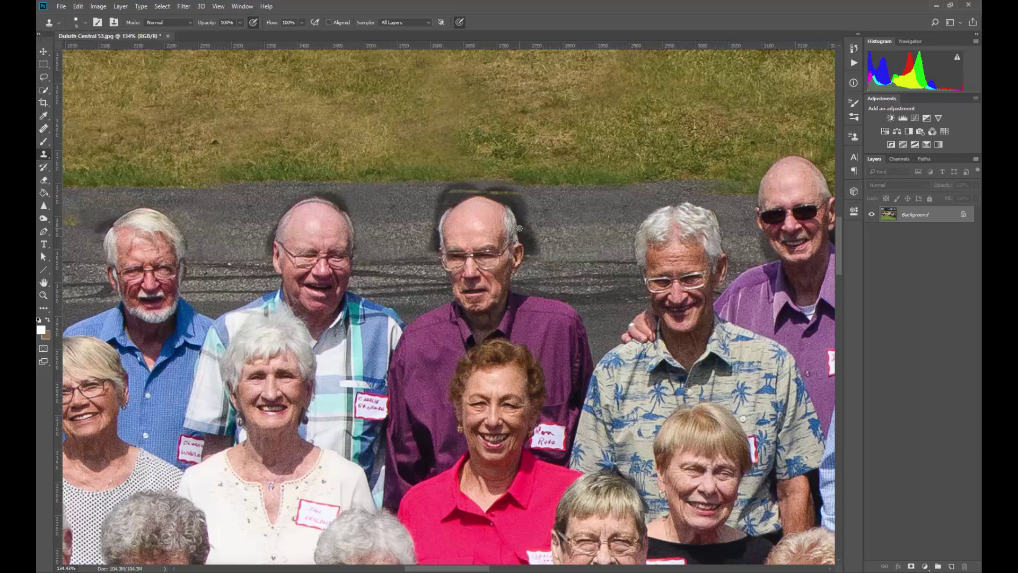
key(bracketright)
key(bracketright)
Step: Clone asphalt over the dark halo beside the ear and above the bald head of the man in the dark purple shirt
alt+click(553, 229)
mouse_move(527, 237)
mouse_down()
mouse_move(532, 254)
mouse_move(516, 190)
mouse_up()
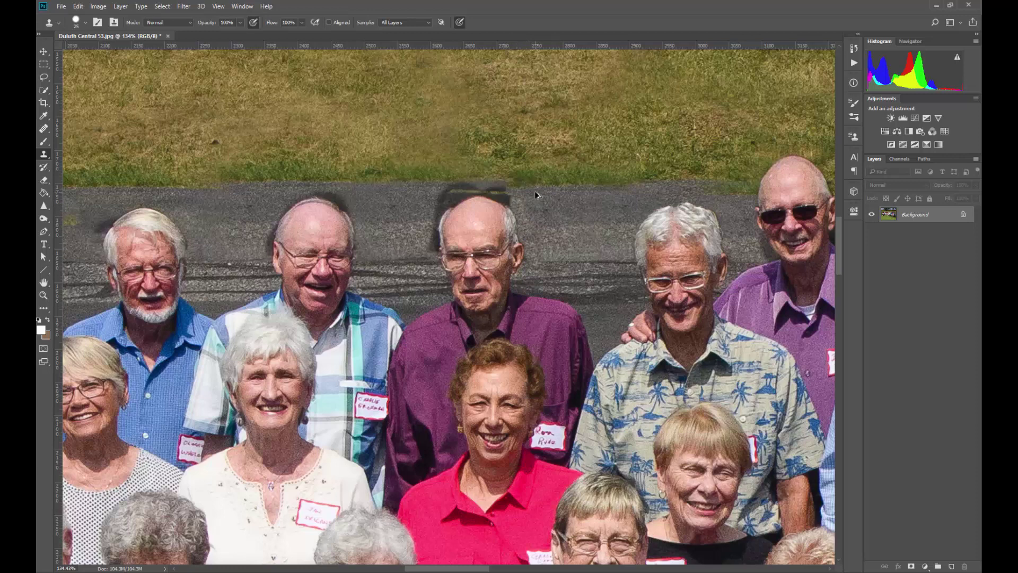
drag(498, 182, 510, 196)
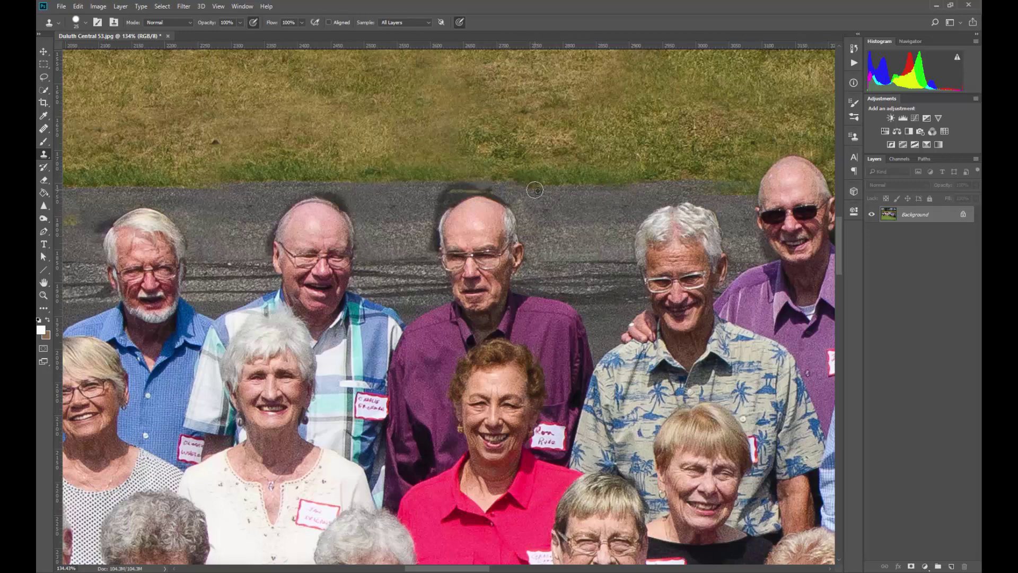
drag(524, 200, 497, 190)
drag(469, 189, 459, 186)
click(436, 209)
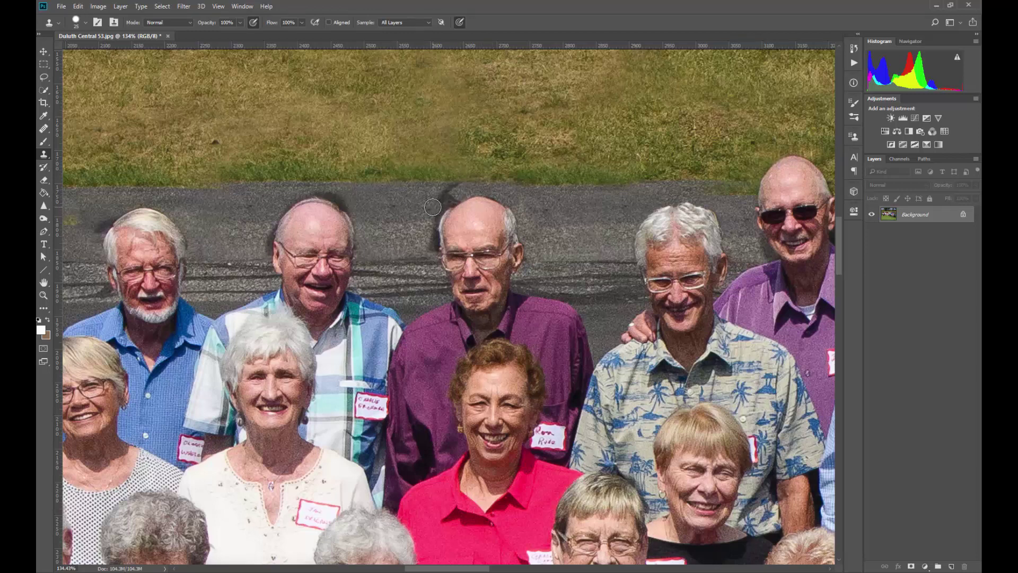
Step: Clone asphalt over the remaining halo on the plaid-shirt man's side of the dark purple-shirted man's head
mouse_move(438, 207)
mouse_down()
mouse_move(456, 185)
mouse_move(440, 186)
mouse_move(463, 184)
mouse_up()
alt+click(409, 181)
alt+click(394, 185)
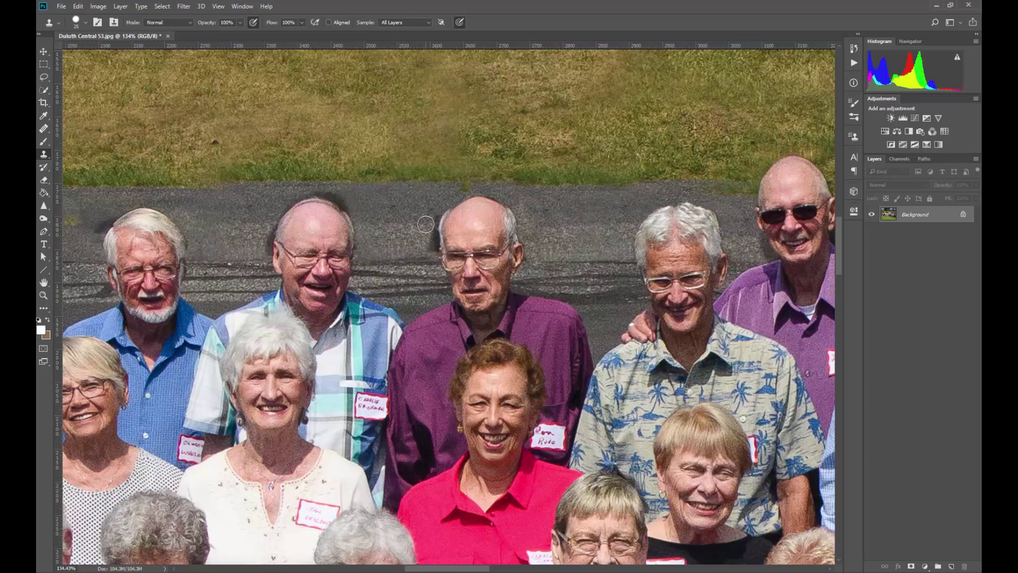
drag(433, 217, 428, 248)
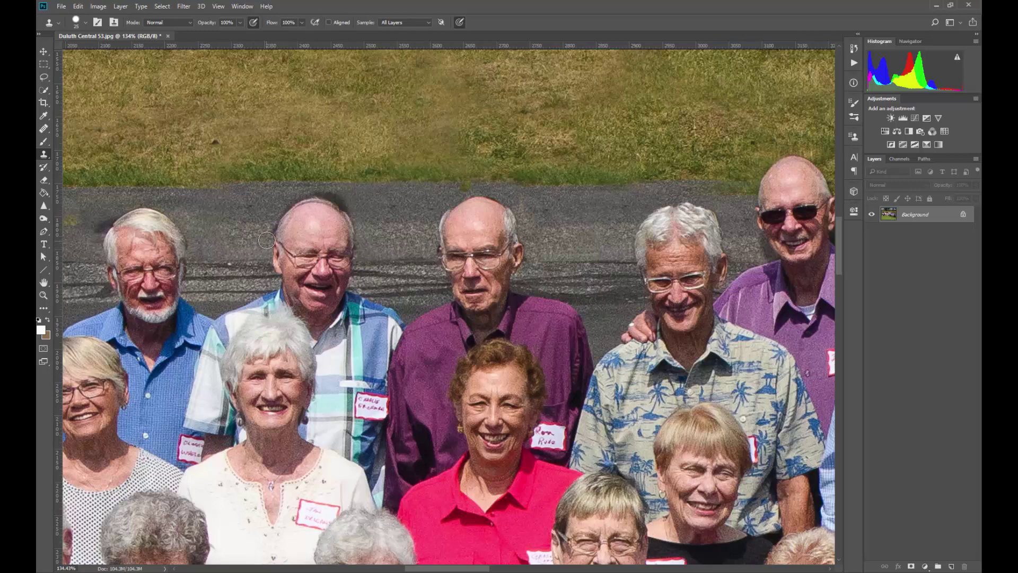
Step: Clone asphalt over the dark halo on both sides of the plaid-shirted man's bald head
drag(267, 227, 301, 194)
alt+click(362, 204)
drag(361, 218, 348, 203)
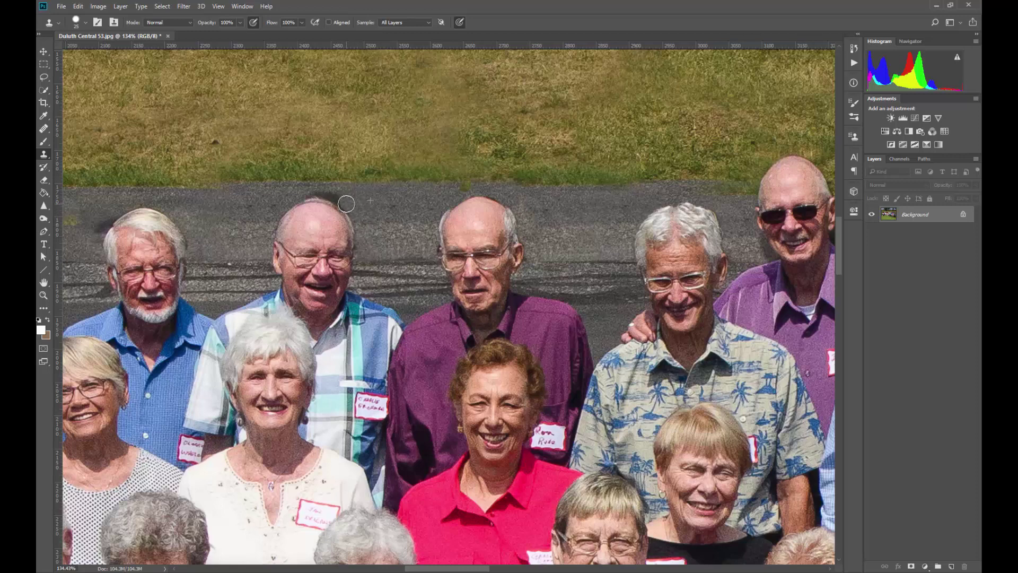
Step: Try cloning over the halo above the plaid-shirted man's head and undo the stray stroke
mouse_move(335, 194)
mouse_down()
mouse_move(319, 190)
mouse_move(439, 223)
mouse_up()
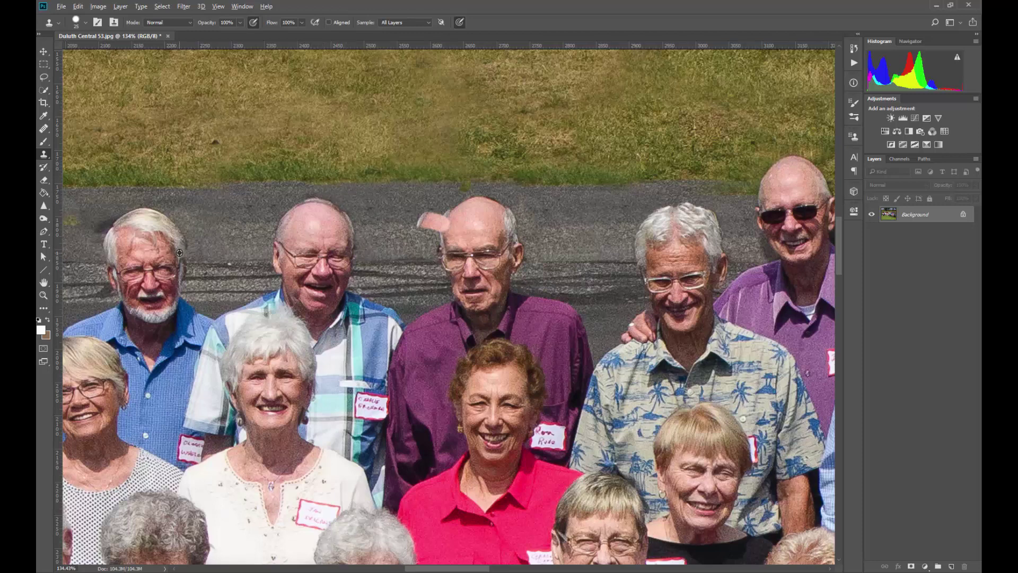
alt+click(363, 267)
alt+click(392, 213)
key(ctrl+z)
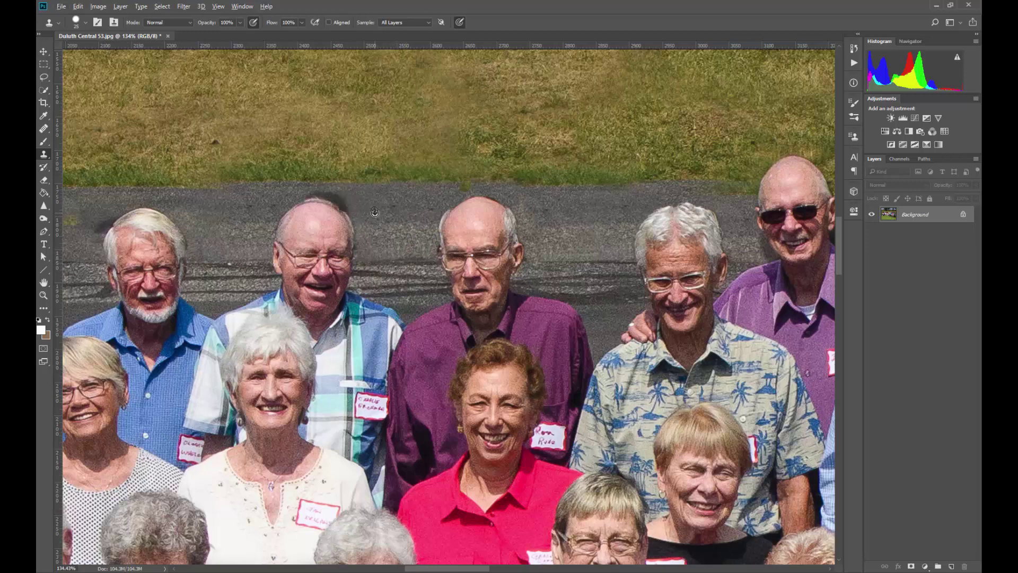
Step: Resample clean asphalt and clone it over the halo above the plaid-shirted man's bald head
alt+click(380, 222)
drag(360, 220, 343, 197)
mouse_move(323, 189)
mouse_down()
mouse_move(305, 190)
mouse_move(362, 193)
mouse_up()
Step: Clone asphalt over the dark smudges around the head of the white-bearded man in the blue shirt
alt+click(274, 200)
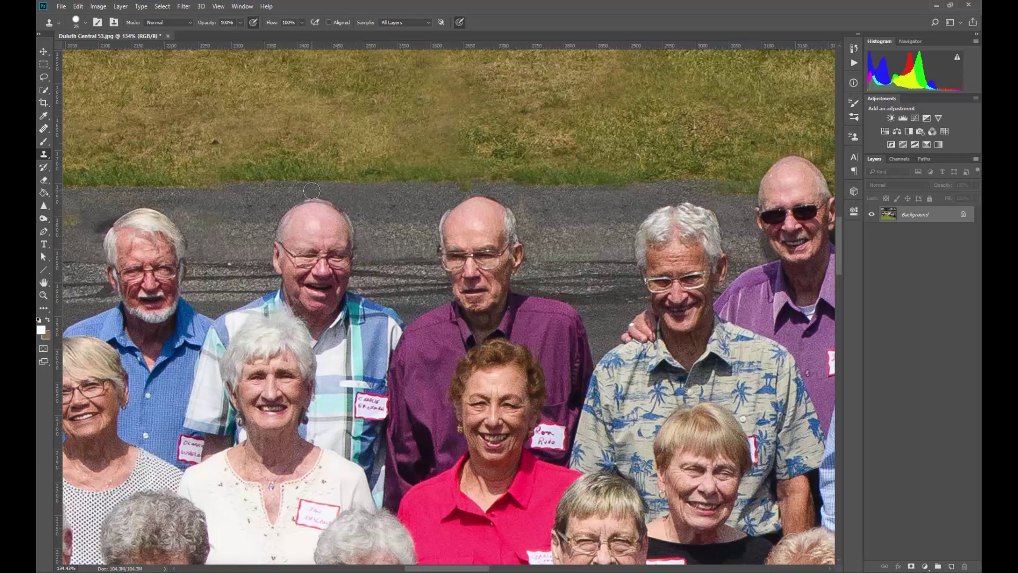
drag(220, 207, 206, 214)
drag(92, 230, 125, 197)
drag(213, 226, 208, 226)
Step: Set the Clone Stamp to 60 px and 22% hardness and retouch the lawn above the plaid-shirted man
scroll(192, 228, down, 5)
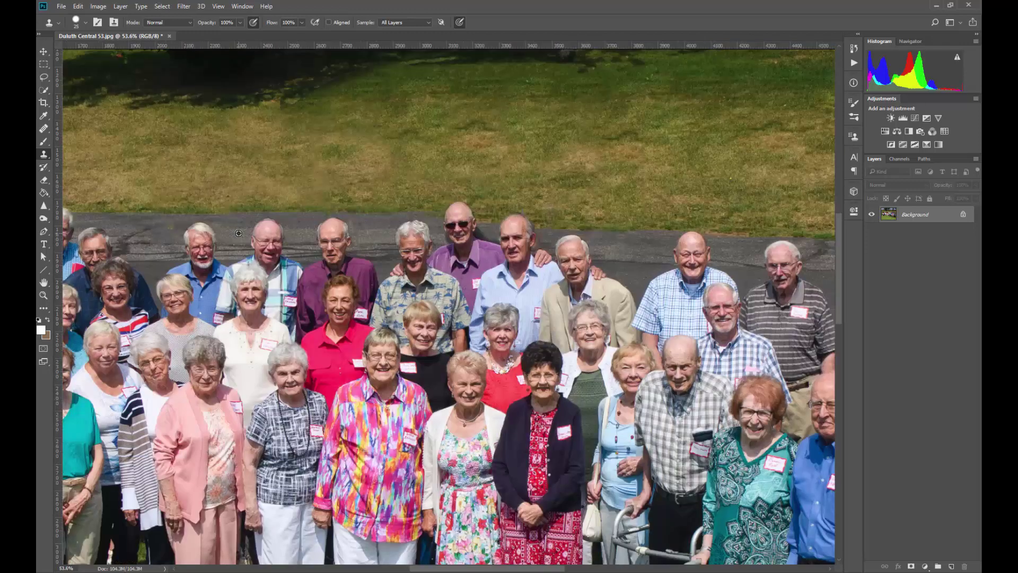
scroll(261, 204, down, 2)
scroll(353, 188, up, 5)
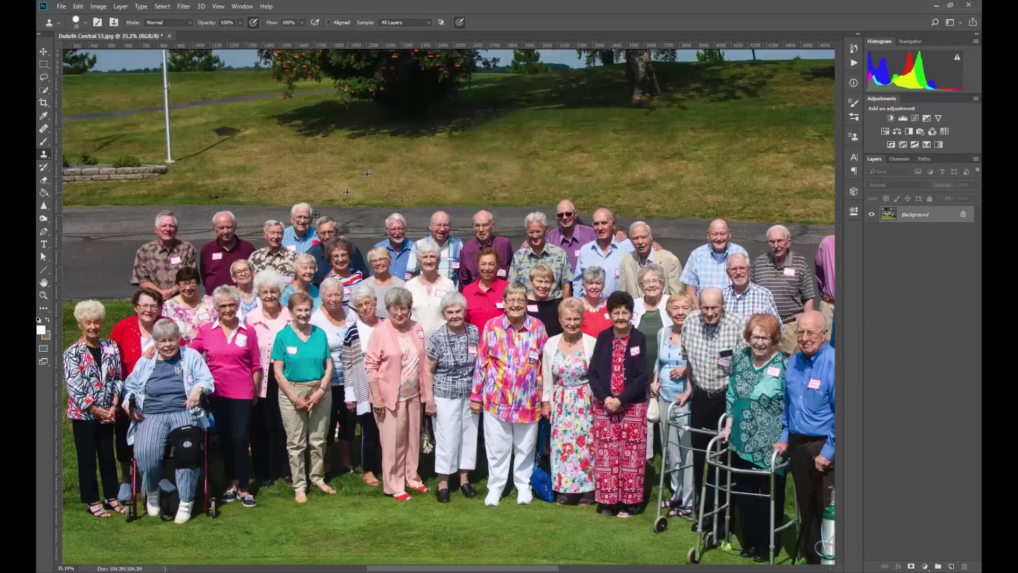
scroll(492, 199, up, 3)
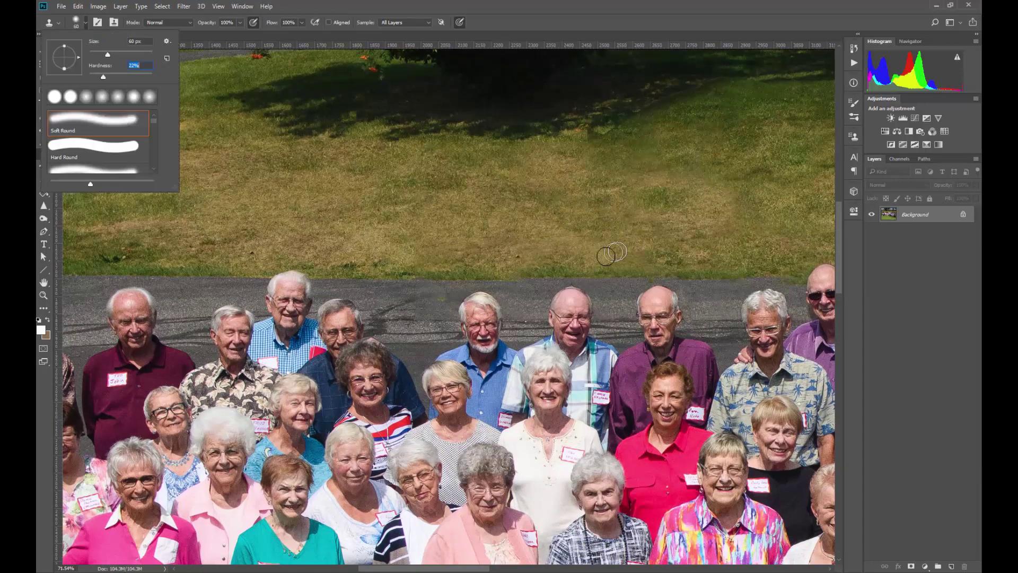
click(610, 257)
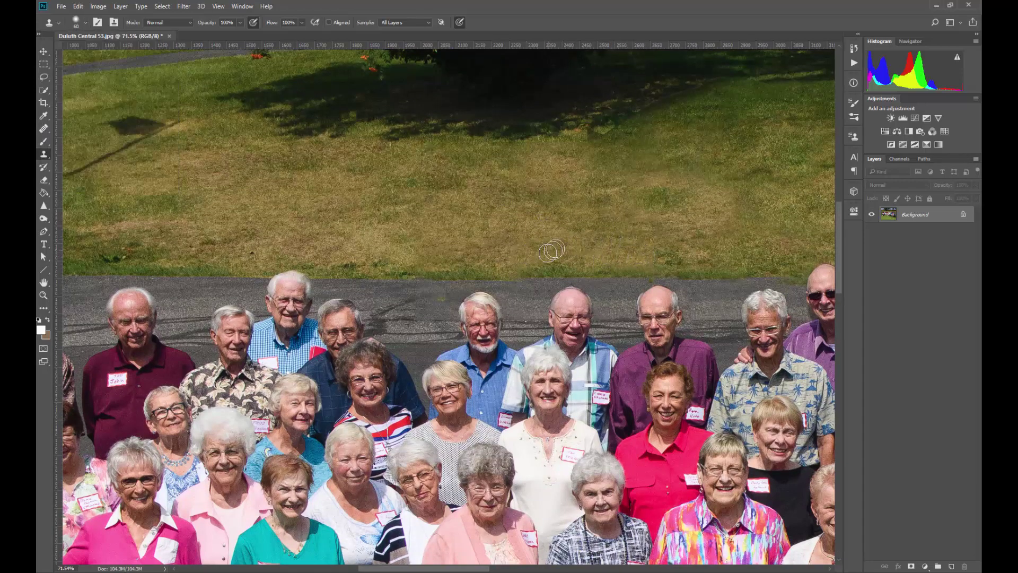
click(592, 237)
Step: Clone asphalt over the yellowish leftover spot on the road beside the white-bearded man in the blue shirt
scroll(494, 236, down, 4)
scroll(251, 246, up, 3)
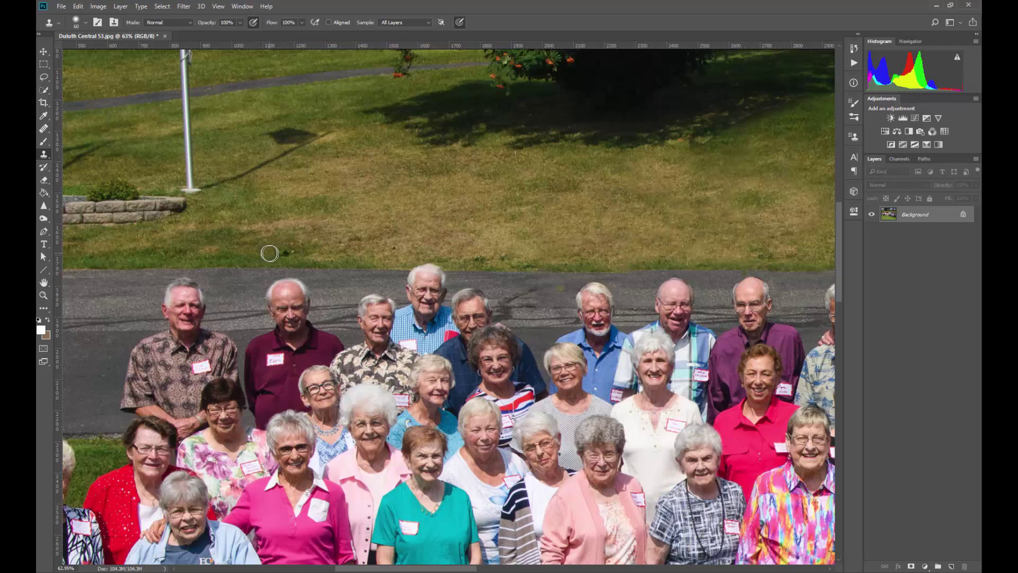
scroll(504, 228, down, 2)
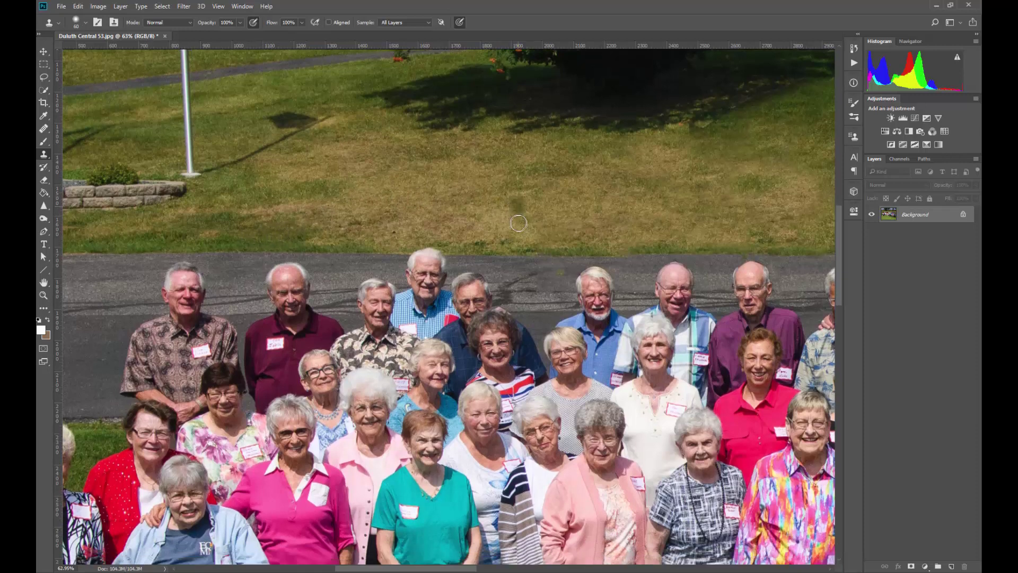
scroll(594, 263, up, 5)
alt+click(476, 256)
mouse_move(507, 258)
mouse_down()
mouse_move(541, 258)
mouse_move(503, 243)
mouse_up()
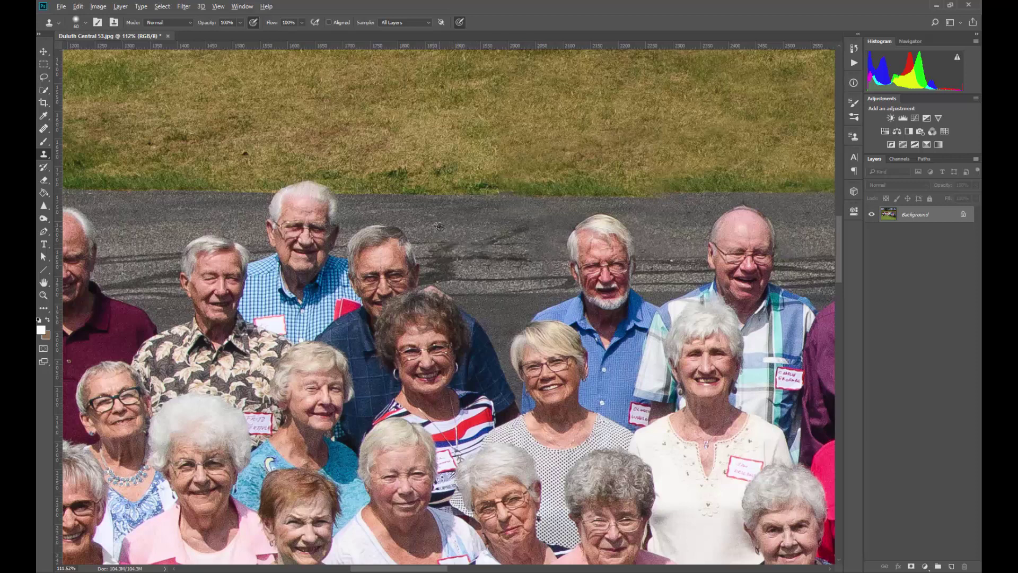
alt+click(454, 232)
drag(492, 232, 540, 229)
Step: Clone the tire-marked asphalt up to the white-bearded man's head to blend the road texture
scroll(540, 230, down, 3)
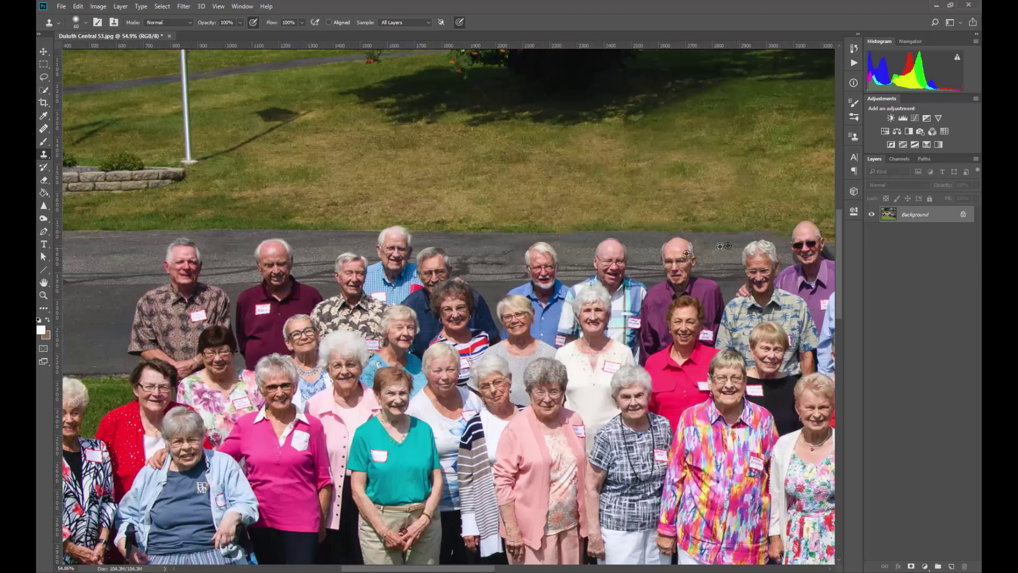
scroll(643, 243, up, 3)
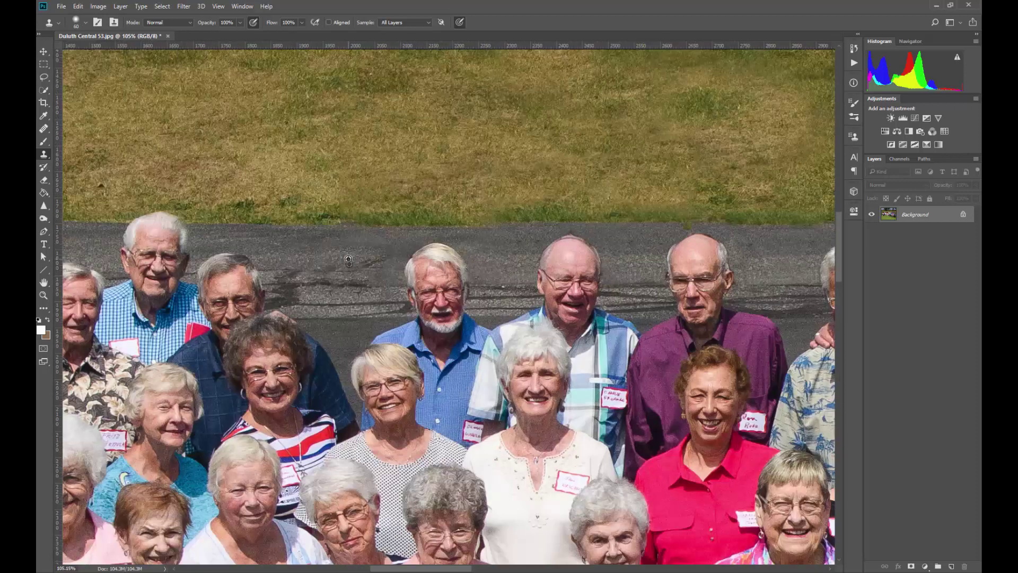
alt+click(343, 284)
drag(376, 285, 393, 283)
click(390, 271)
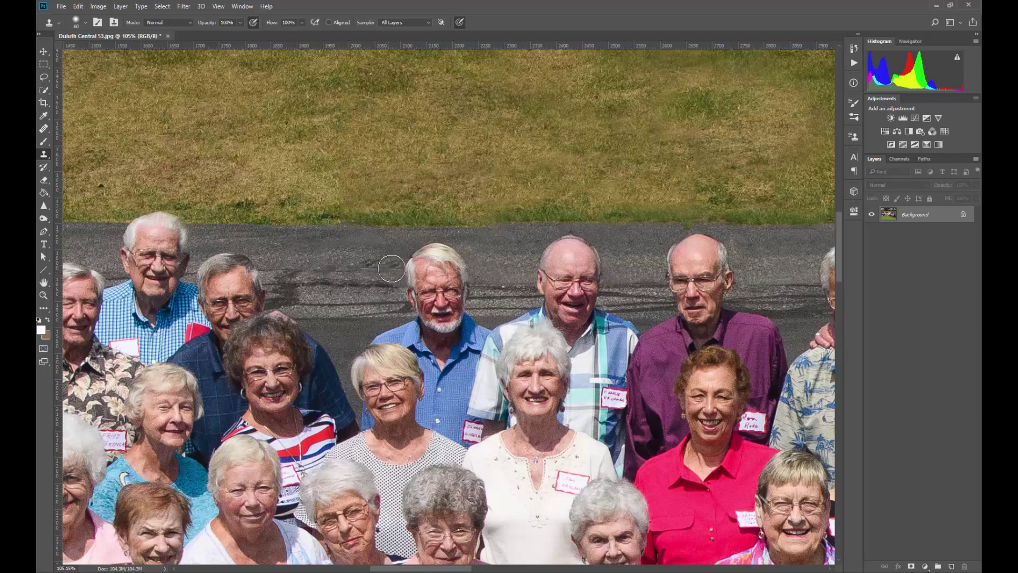
click(377, 267)
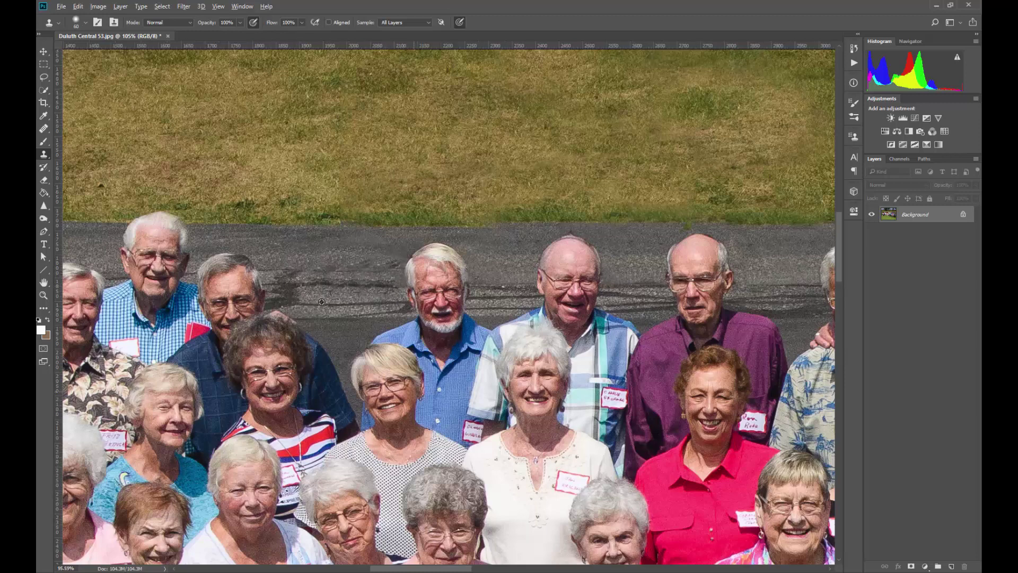
Step: Clone a clean grass-and-asphalt edge above the man in the beige jacket
scroll(339, 274, down, 2)
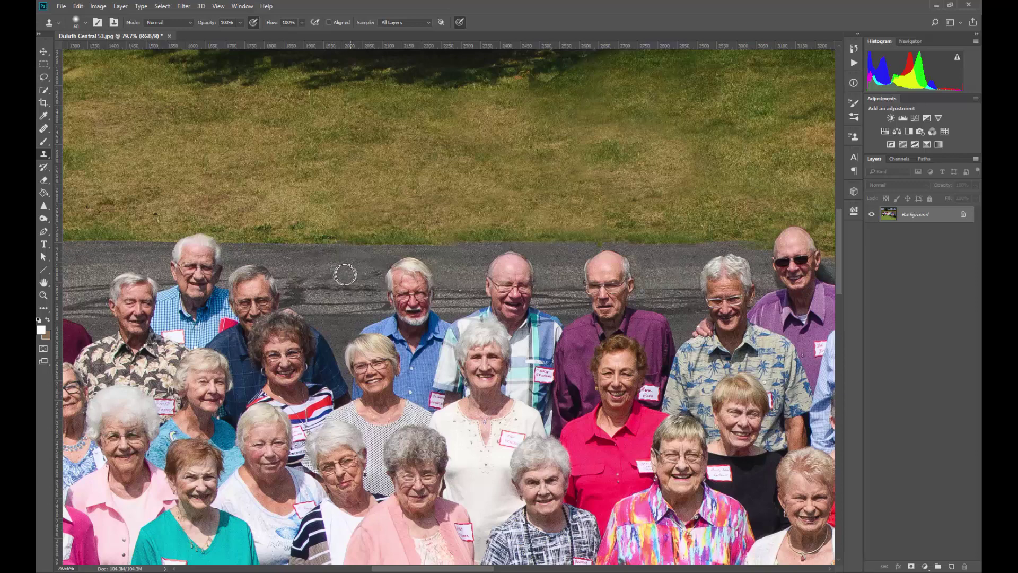
scroll(327, 274, down, 4)
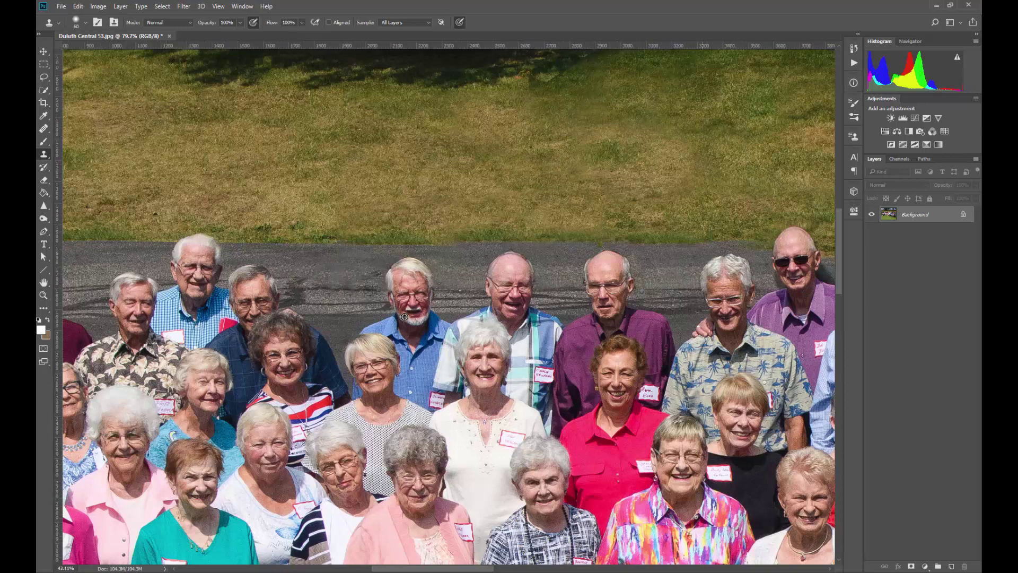
scroll(566, 307, up, 2)
scroll(565, 306, up, 8)
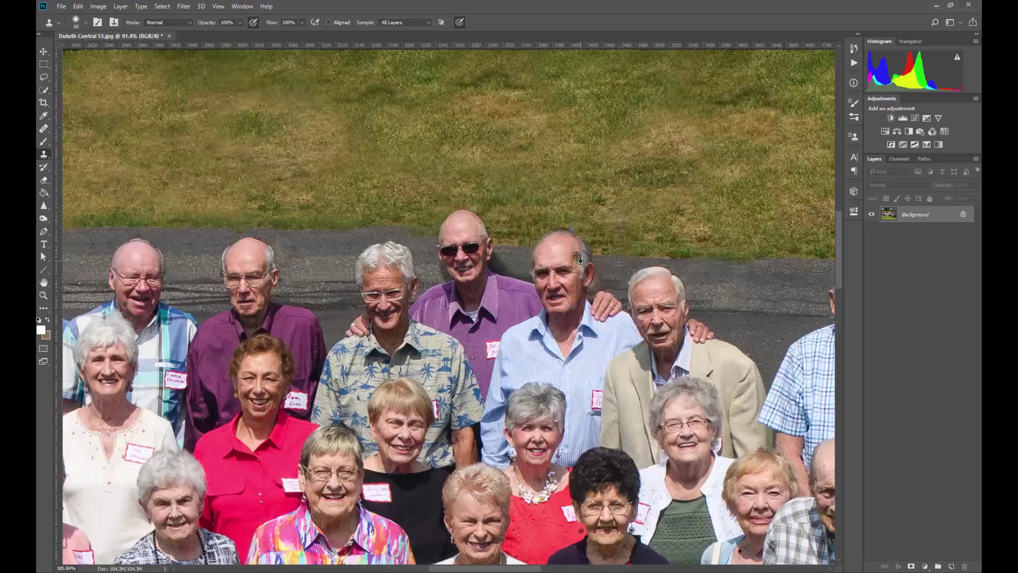
scroll(296, 230, down, 7)
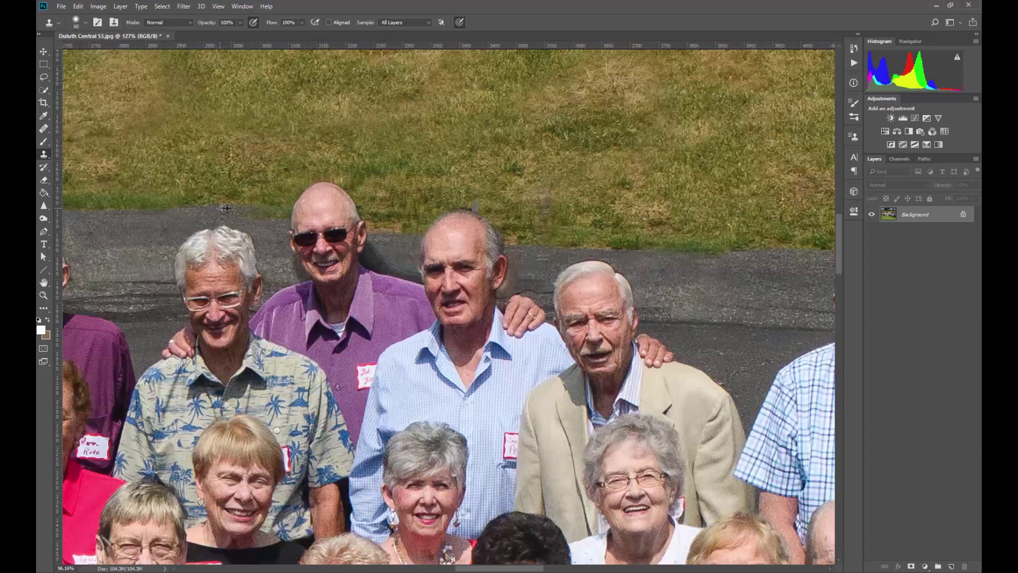
scroll(239, 212, up, 2)
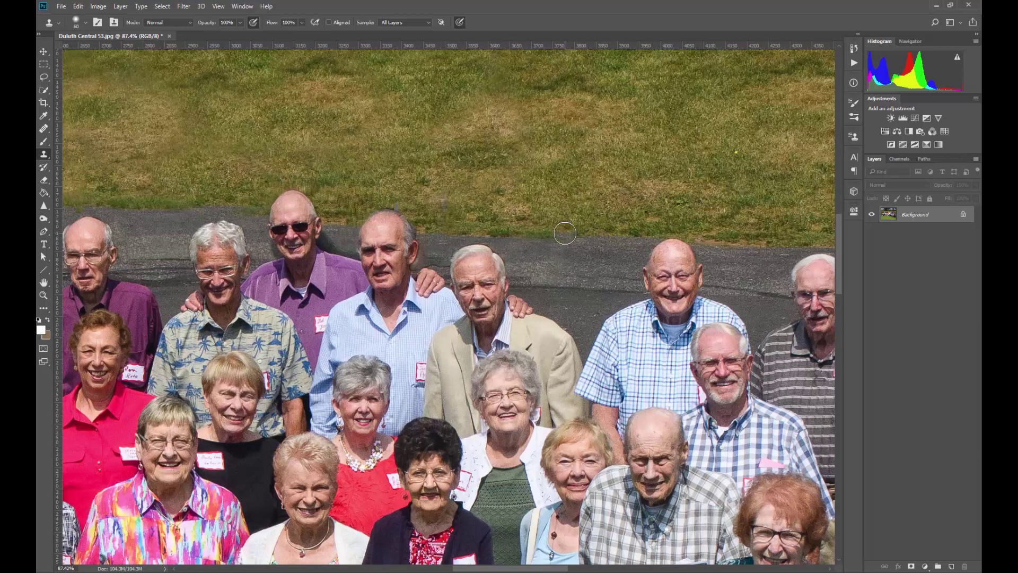
alt+click(551, 234)
drag(511, 233, 521, 235)
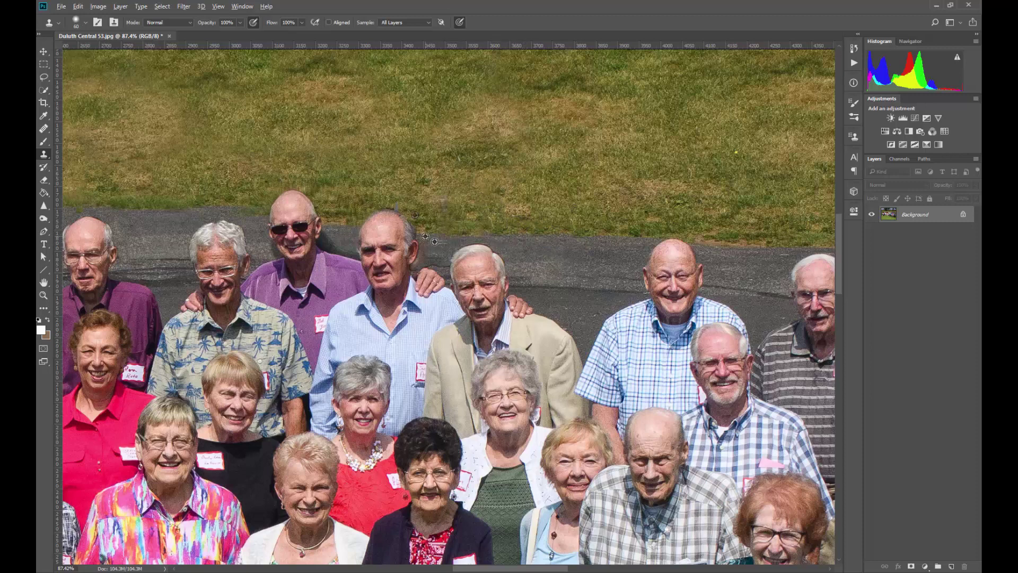
Step: Clone a clean grass-and-asphalt edge between the heads of the light-blue-shirted man and the man in the beige jacket
alt+click(409, 197)
scroll(334, 231, up, 3)
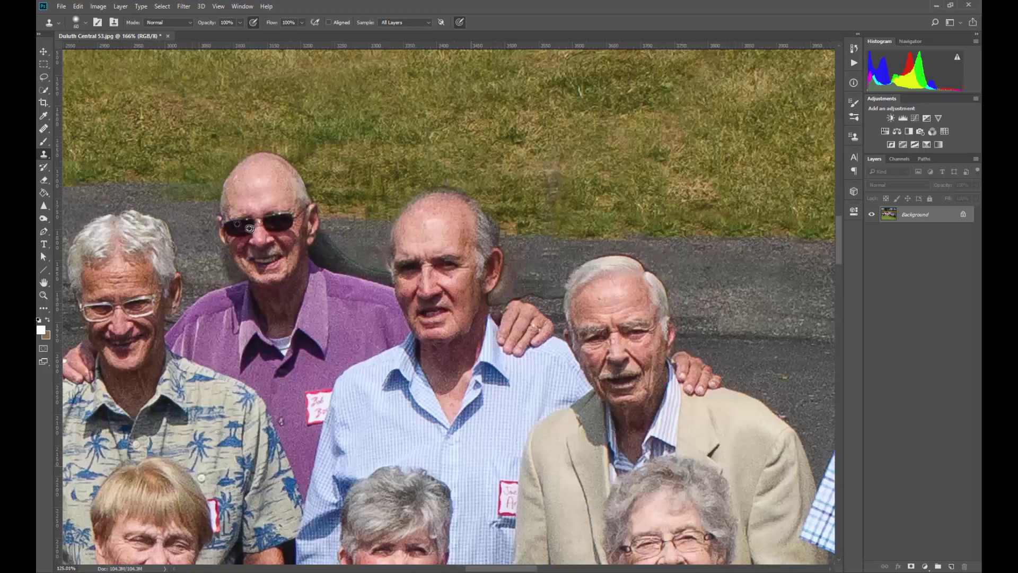
scroll(154, 198, down, 3)
scroll(104, 201, down, 3)
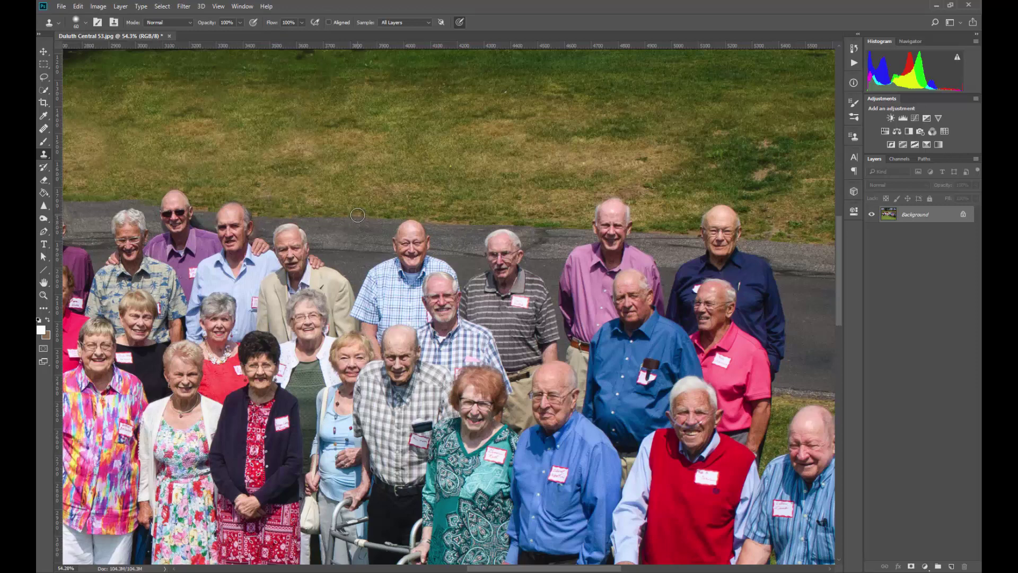
drag(342, 215, 309, 212)
key(ctrl+z)
drag(321, 215, 313, 209)
scroll(256, 211, up, 12)
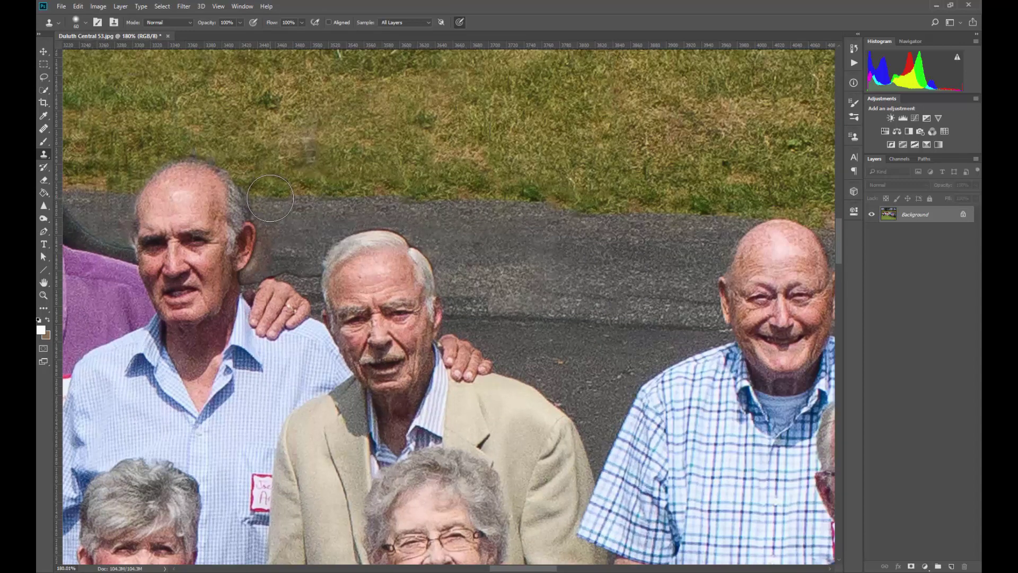
Step: Set the Clone Stamp to 40 px and clone asphalt over the leftover area beside the light-blue-shirted man's ear
key(bracketleft)
key(bracketleft)
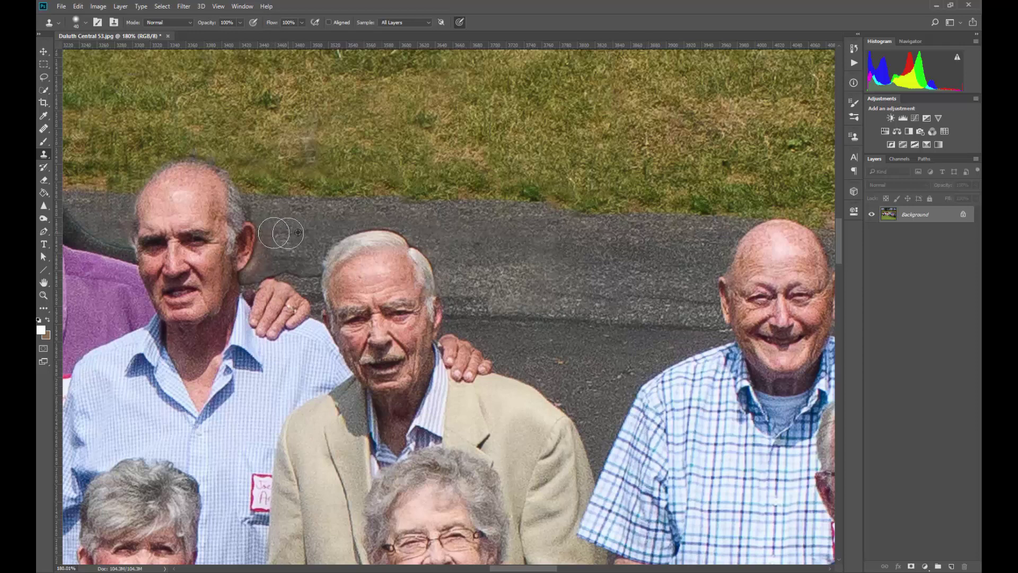
alt+click(491, 229)
drag(271, 236, 270, 252)
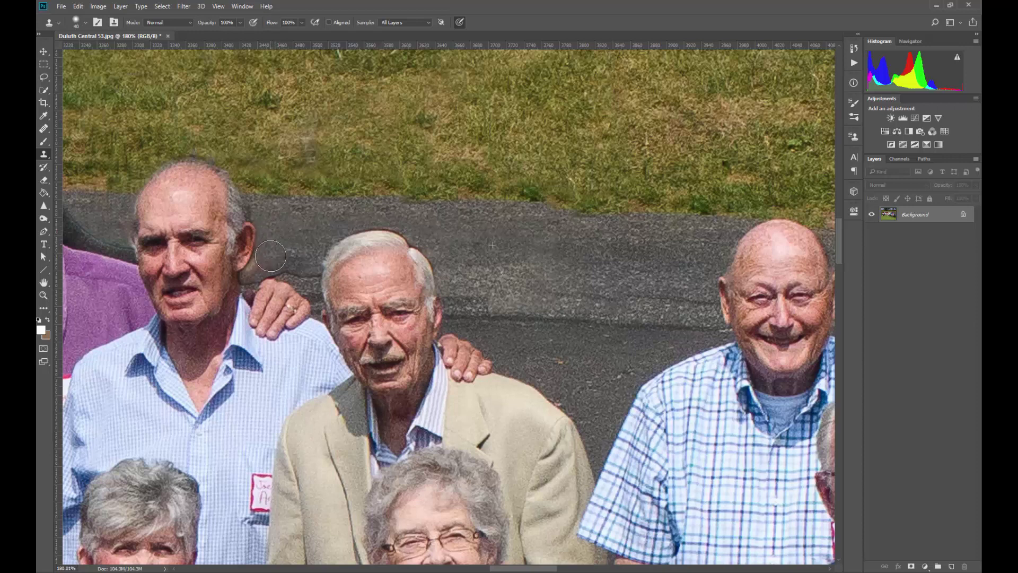
Step: Restore the hair around the light-blue-shirted man's head with the History Brush at 46% opacity
key(bracketleft)
key(bracketleft)
mouse_move(125, 177)
mouse_down()
mouse_move(159, 192)
mouse_move(193, 183)
mouse_move(217, 213)
mouse_up()
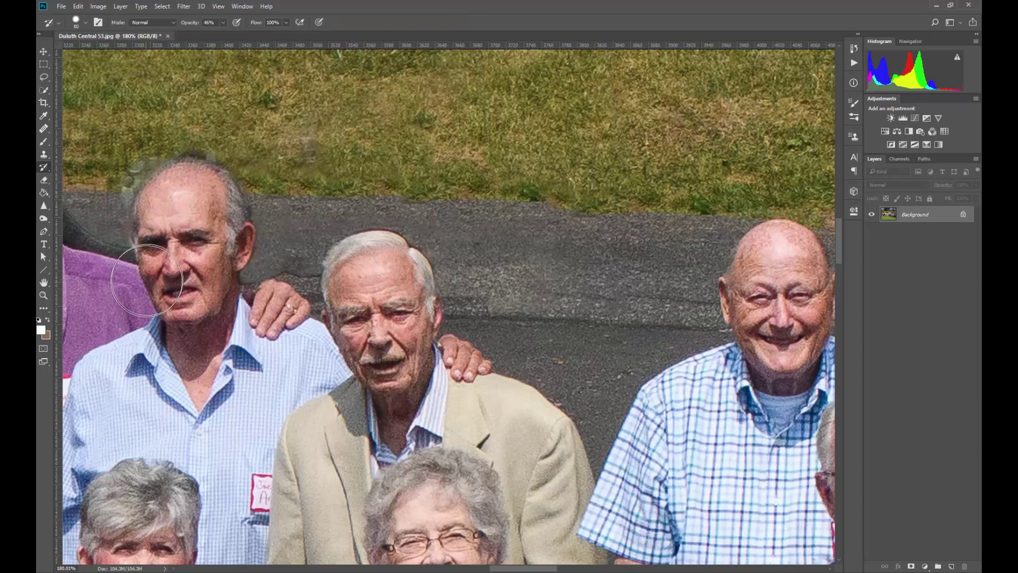
key(ctrl+alt+z)
key(ctrl+alt+z)
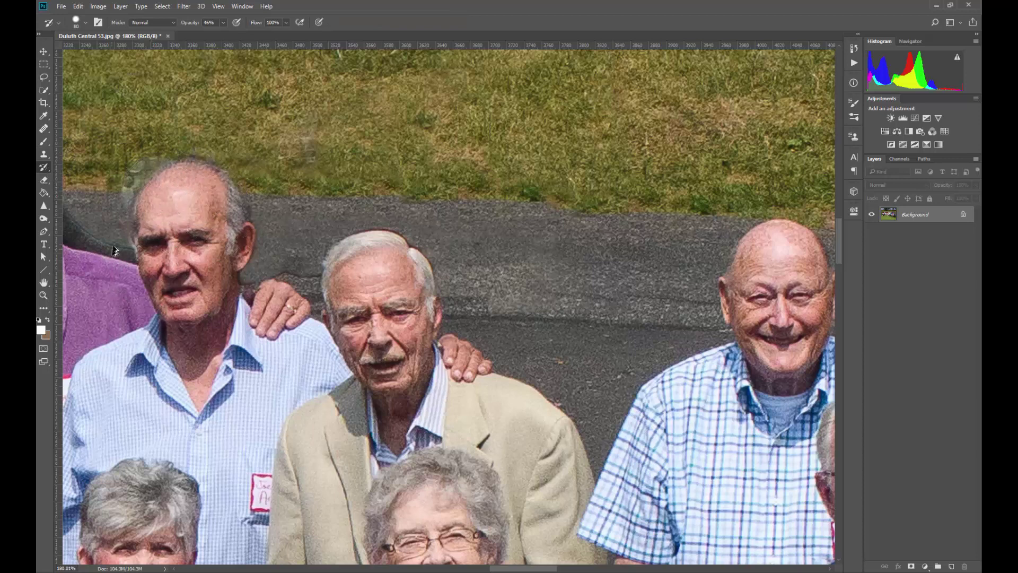
click(302, 119)
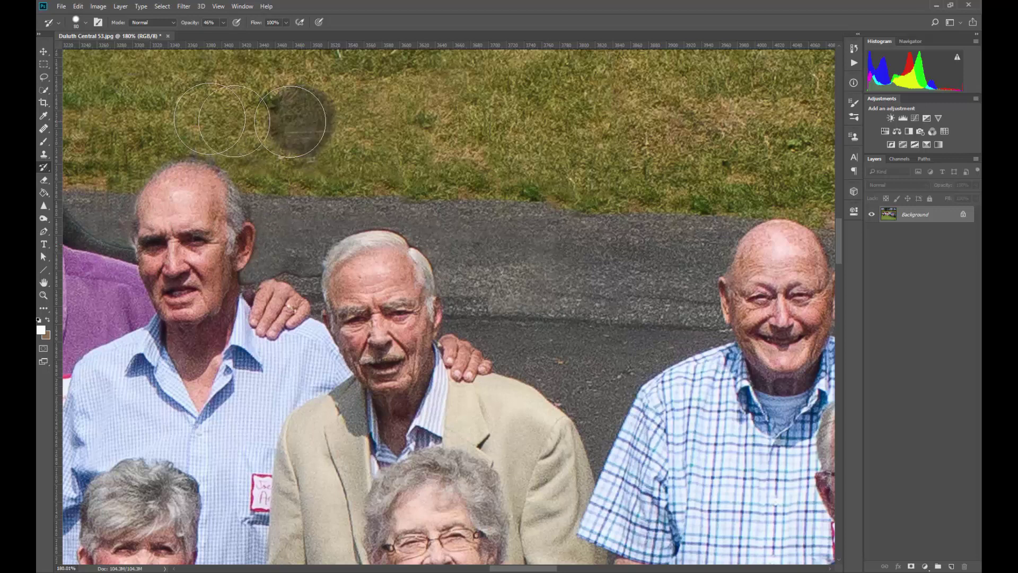
key(ctrl+alt+z)
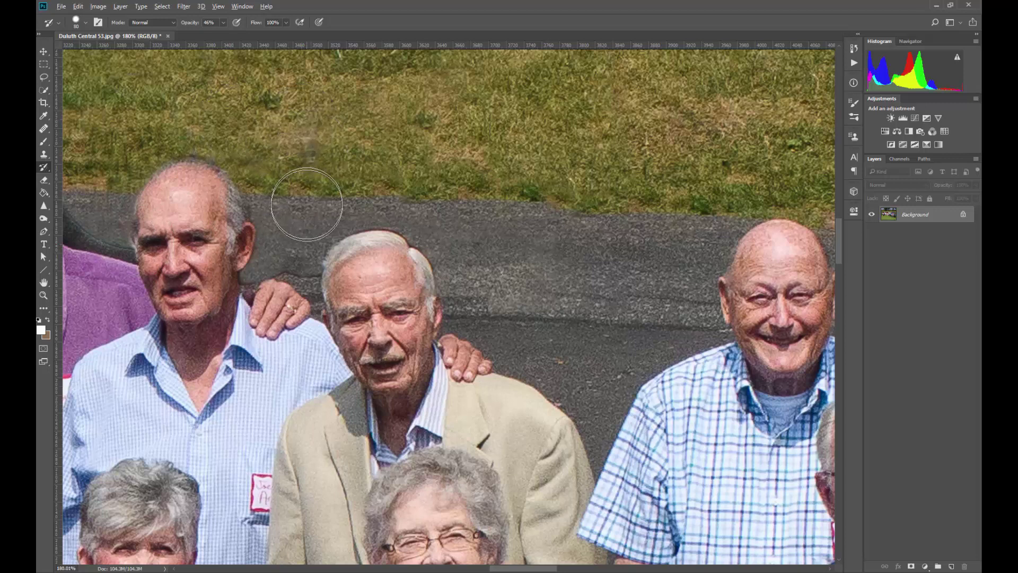
mouse_move(244, 180)
mouse_down()
mouse_move(226, 201)
mouse_move(184, 187)
mouse_move(158, 233)
mouse_up()
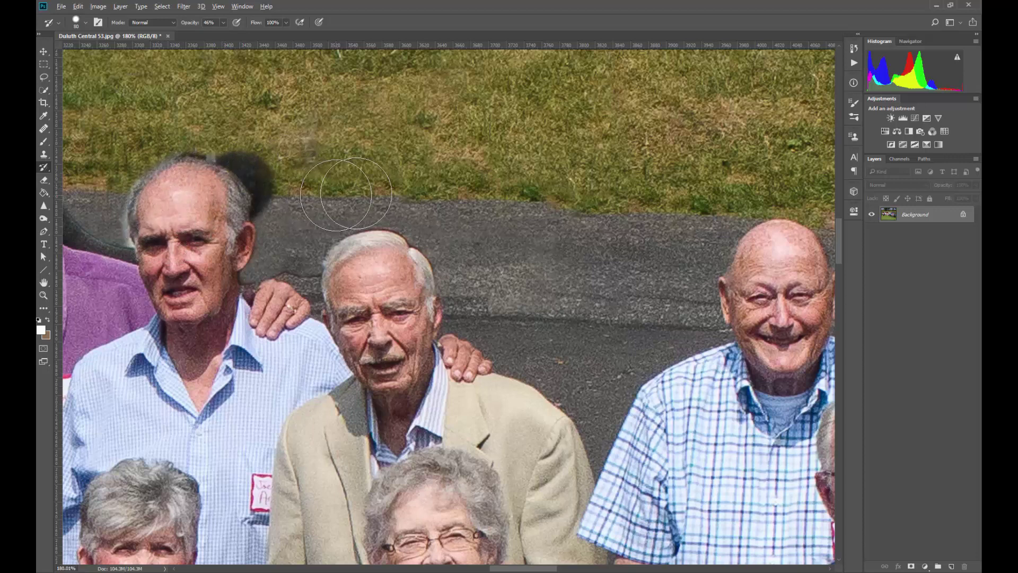
Step: With a 30 px Clone Stamp and pen-pressure size control off, clone grass and asphalt over the dark smudge around the light-blue-shirted man's head
click(44, 157)
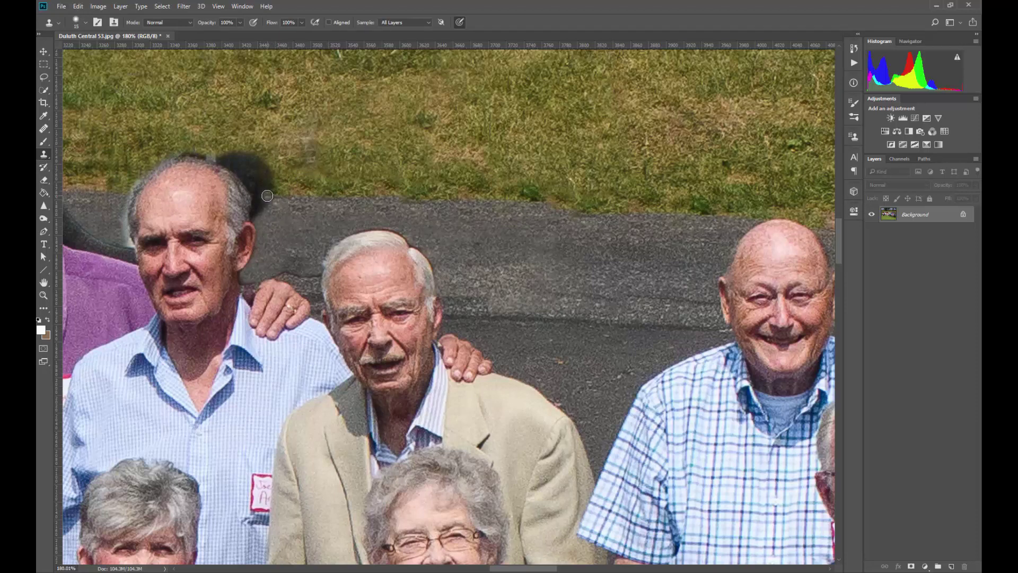
key(bracketright)
drag(270, 196, 261, 210)
key(ctrl+alt+z)
key(ctrl+alt+z)
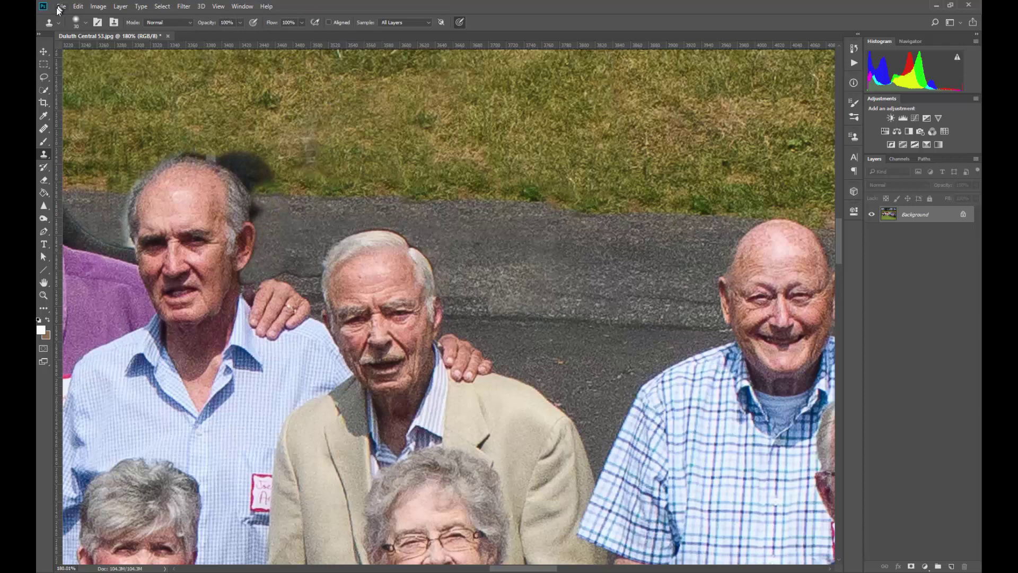
right_click(44, 154)
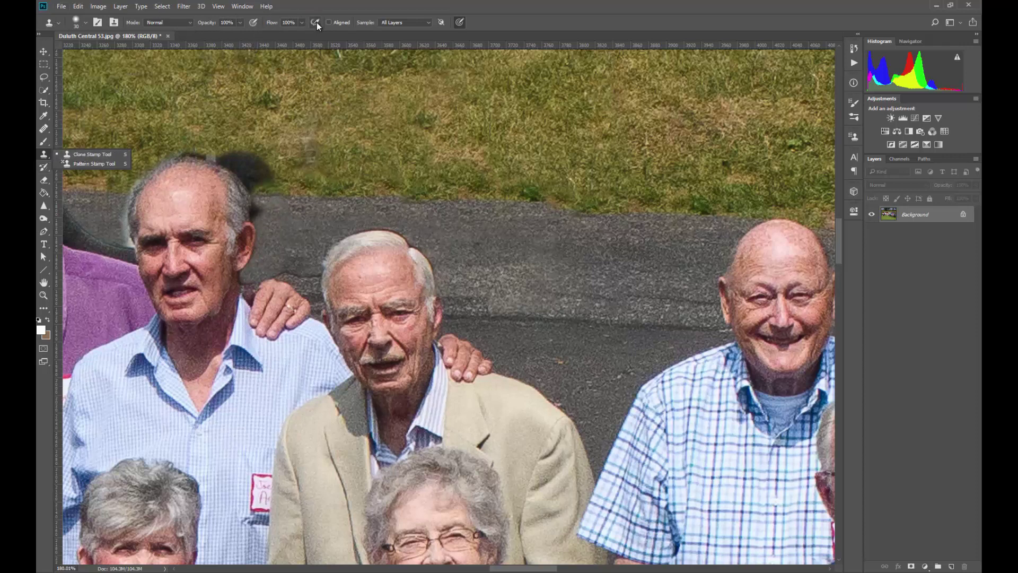
click(462, 22)
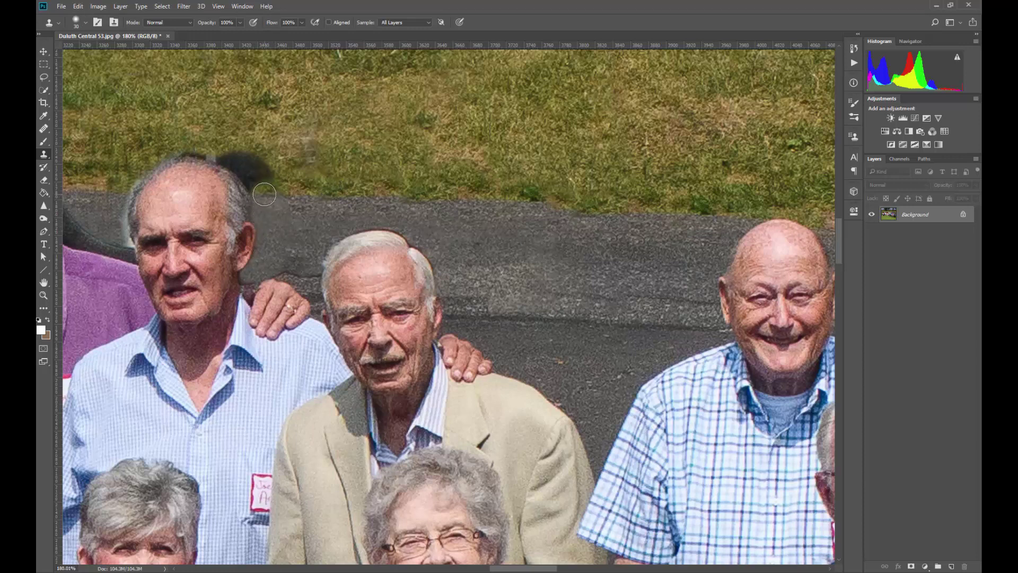
mouse_move(263, 194)
mouse_down()
mouse_move(315, 136)
mouse_move(316, 161)
mouse_move(263, 176)
mouse_move(270, 190)
mouse_move(262, 195)
mouse_move(246, 158)
mouse_move(187, 145)
mouse_move(229, 157)
mouse_up()
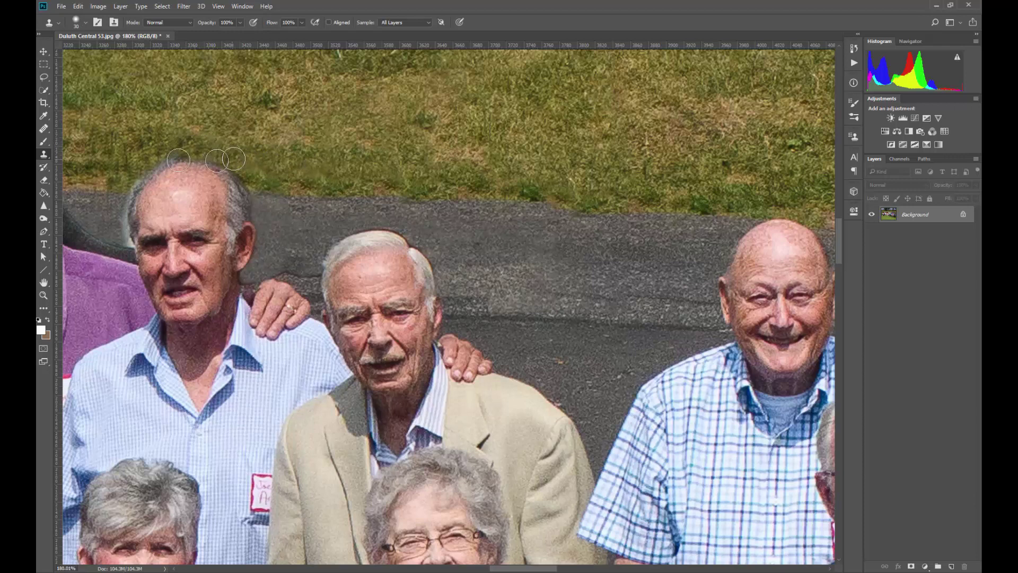
Step: Clone an even grass-and-asphalt edge above the white-haired man in the palm-tree shirt, up to the man in sunglasses
scroll(82, 227, down, 2)
scroll(62, 238, down, 2)
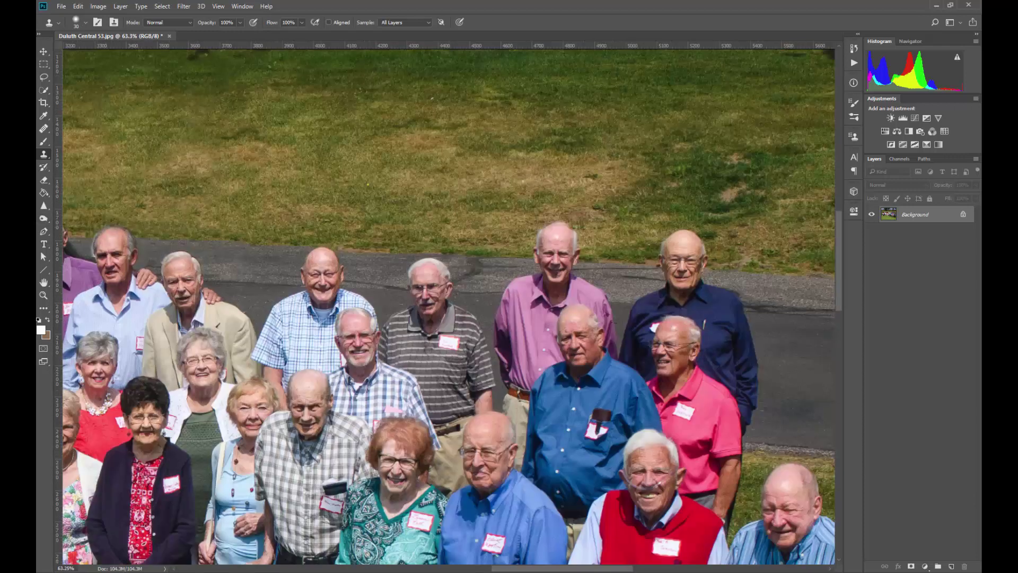
scroll(372, 238, left, 6)
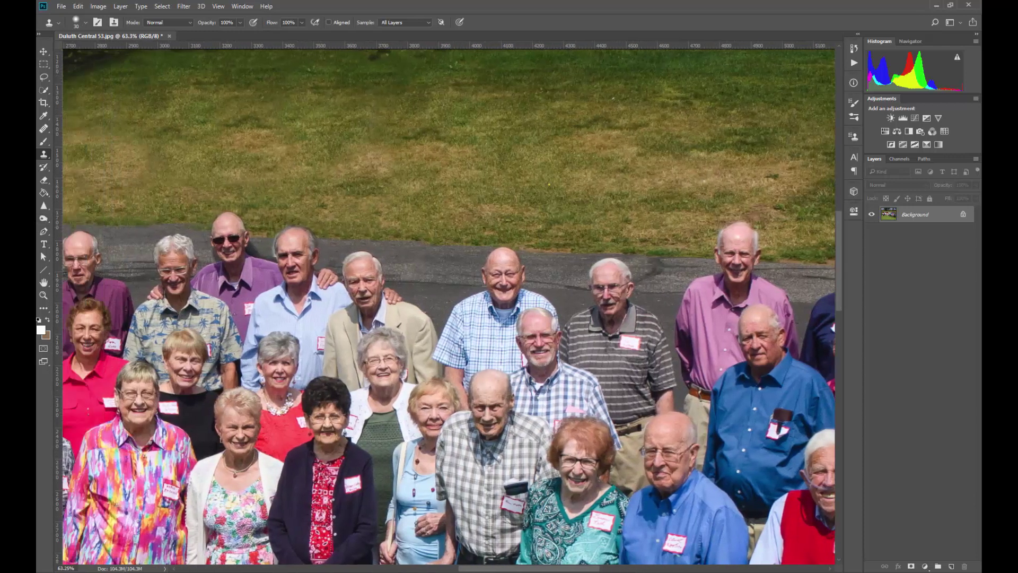
scroll(372, 238, up, 4)
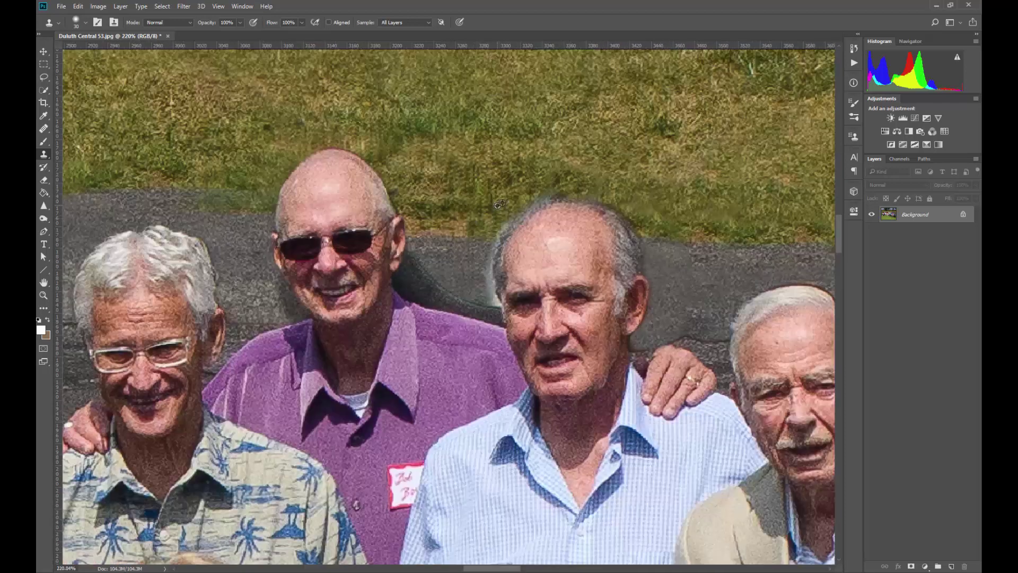
scroll(655, 245, down, 3)
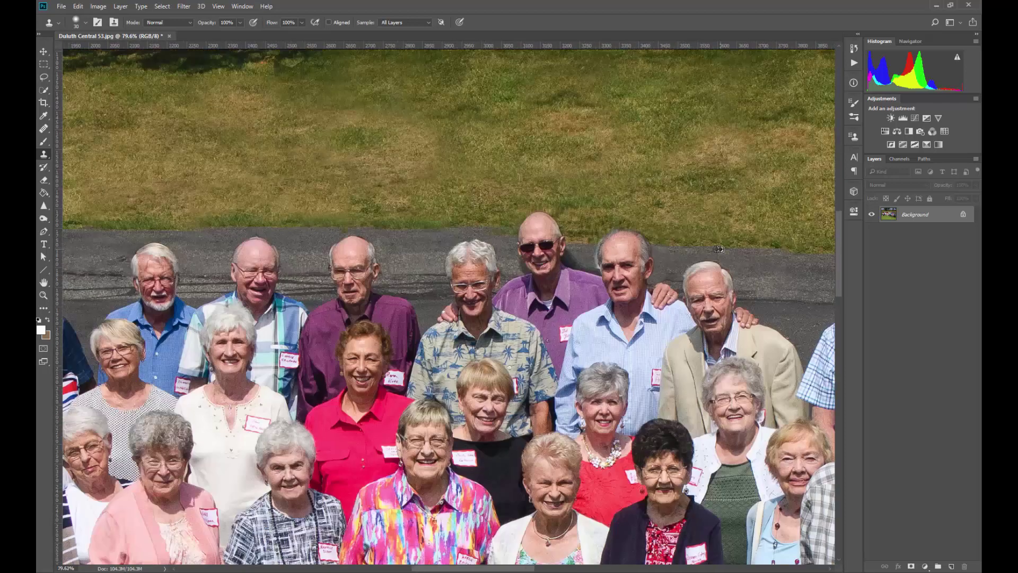
alt+click(468, 234)
drag(447, 228, 476, 228)
scroll(480, 230, up, 3)
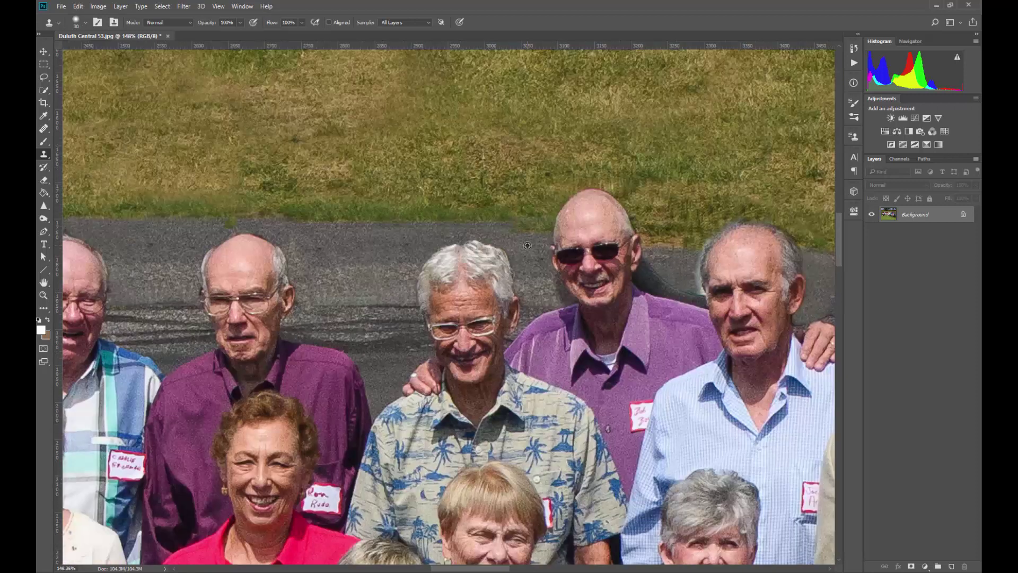
alt+click(386, 220)
drag(491, 229, 539, 229)
click(511, 229)
Step: Clone the road edge over the low-hanging grass between the man in sunglasses and the light-blue-shirted man
scroll(208, 221, down, 3)
scroll(407, 231, up, 5)
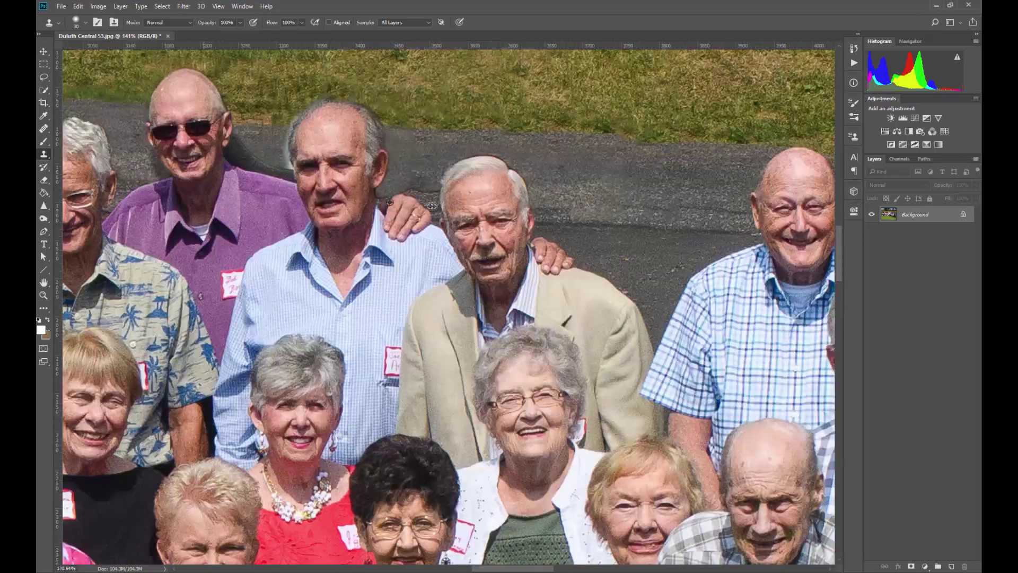
scroll(152, 288, up, 2)
scroll(152, 288, left, 5)
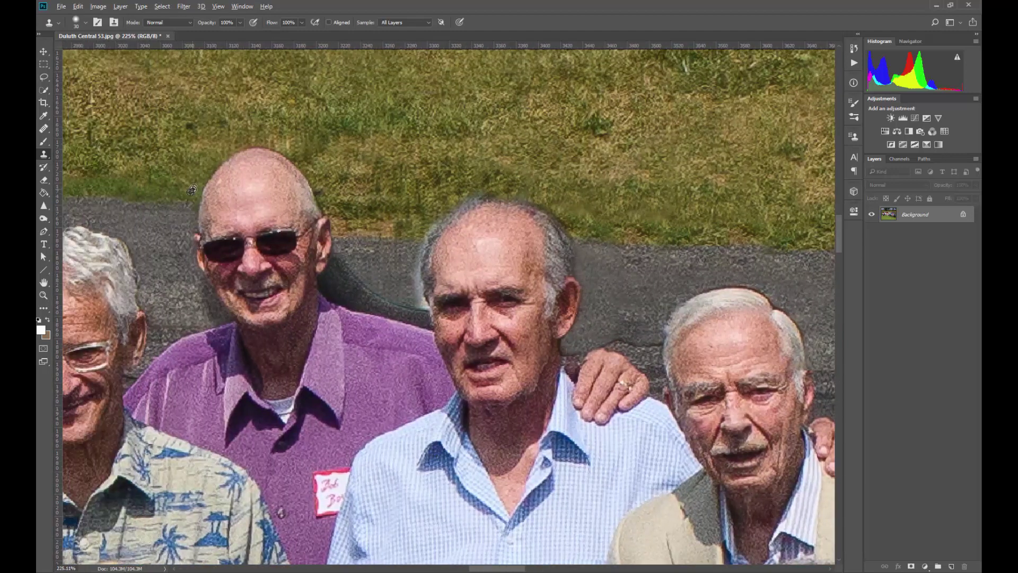
alt+click(148, 206)
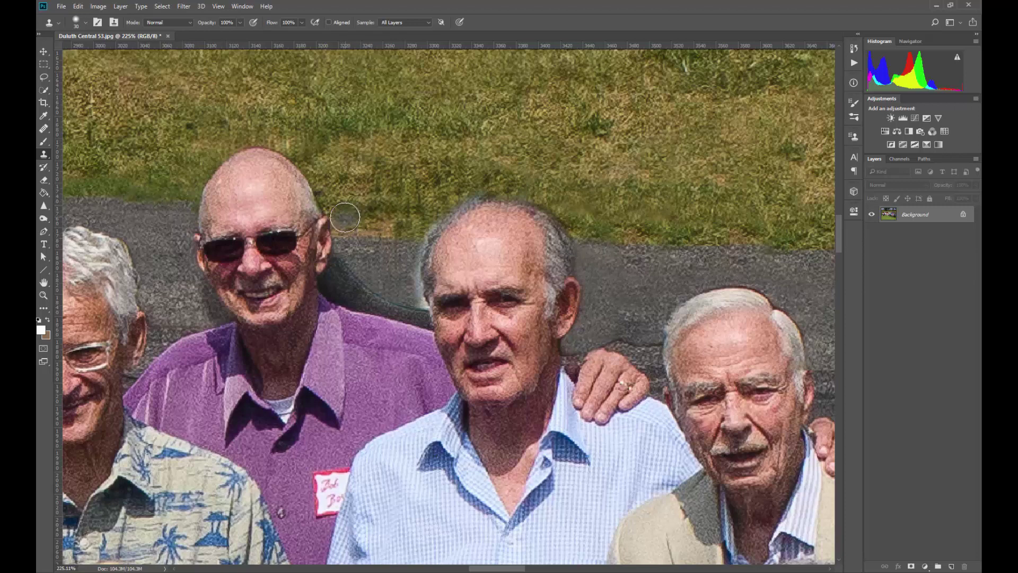
mouse_move(343, 216)
mouse_down()
mouse_move(388, 221)
mouse_move(343, 229)
mouse_move(346, 220)
mouse_up()
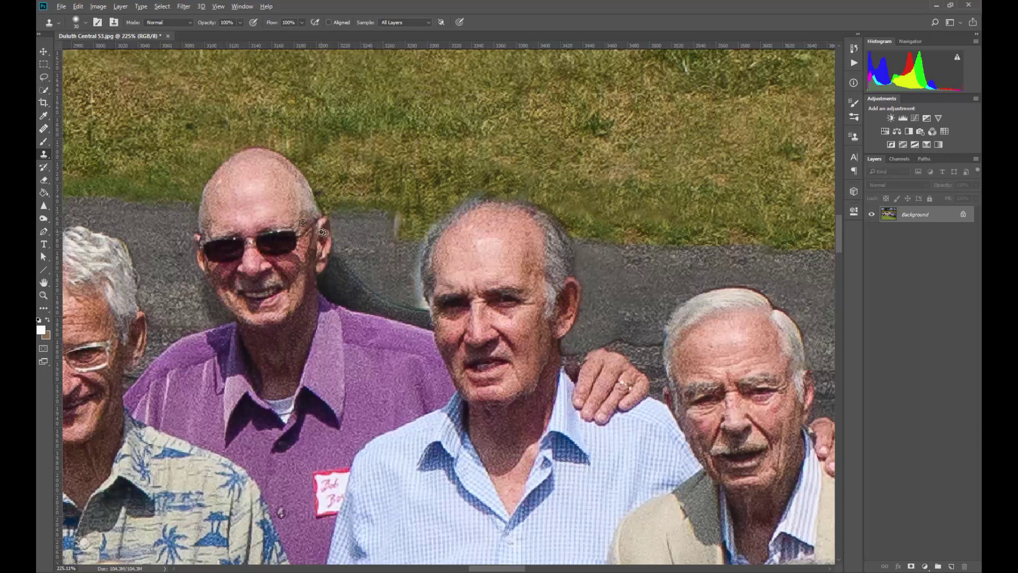
Step: Clone asphalt over the dark shadow above the purple shirt's shoulder and smooth the stepped grass edge beside it
alt+click(117, 199)
mouse_move(395, 233)
mouse_down()
mouse_move(394, 218)
mouse_move(409, 232)
mouse_move(398, 234)
mouse_move(409, 223)
mouse_move(348, 216)
mouse_move(364, 262)
mouse_up()
key(ctrl+z)
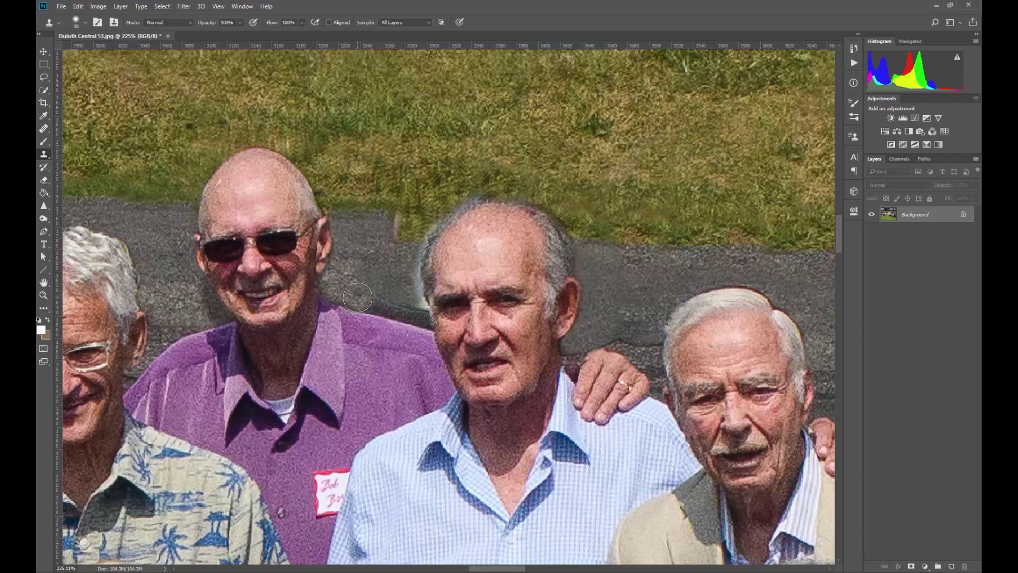
drag(386, 301, 402, 306)
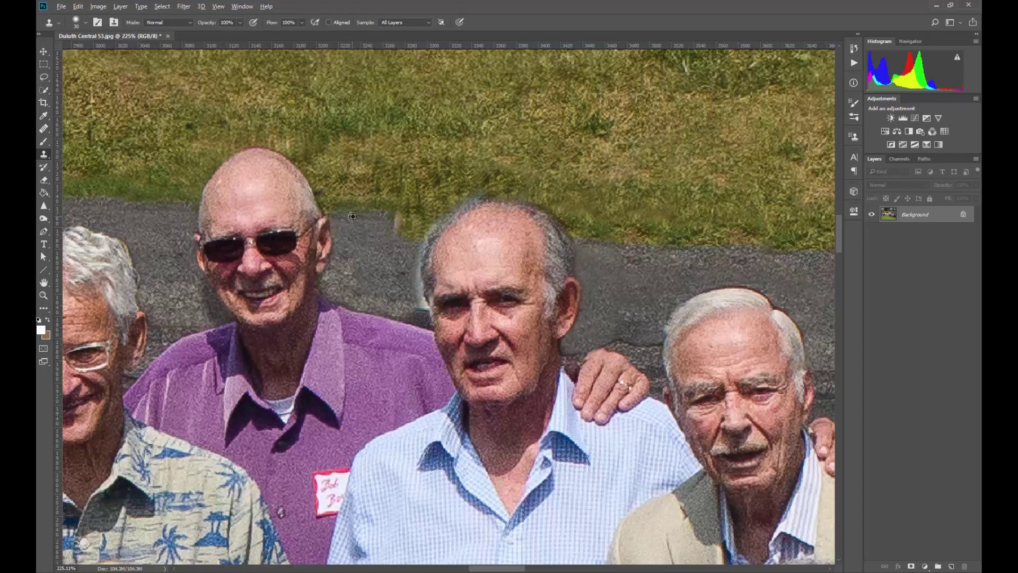
mouse_move(378, 228)
mouse_down()
mouse_move(412, 227)
mouse_move(394, 231)
mouse_up()
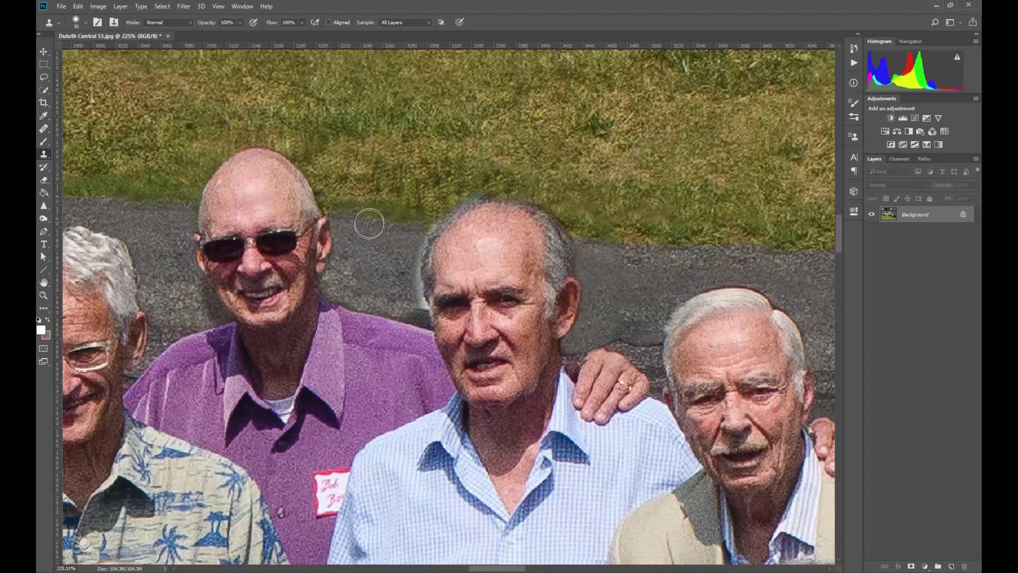
Step: Clone asphalt over the pale halo along the light-blue-shirted man's head, on the side facing the man in sunglasses
scroll(357, 264, down, 3)
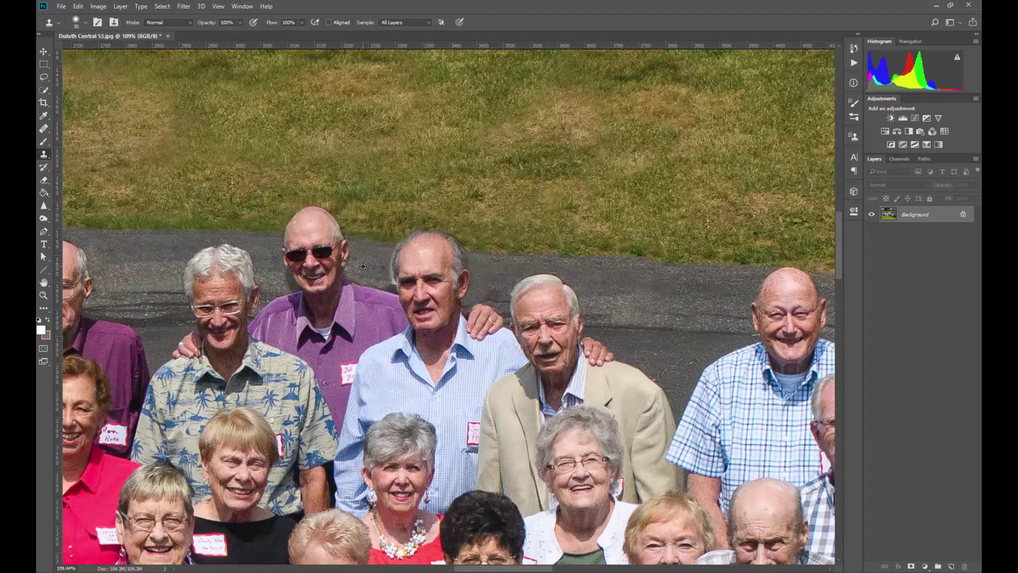
scroll(363, 266, down, 3)
scroll(399, 280, up, 4)
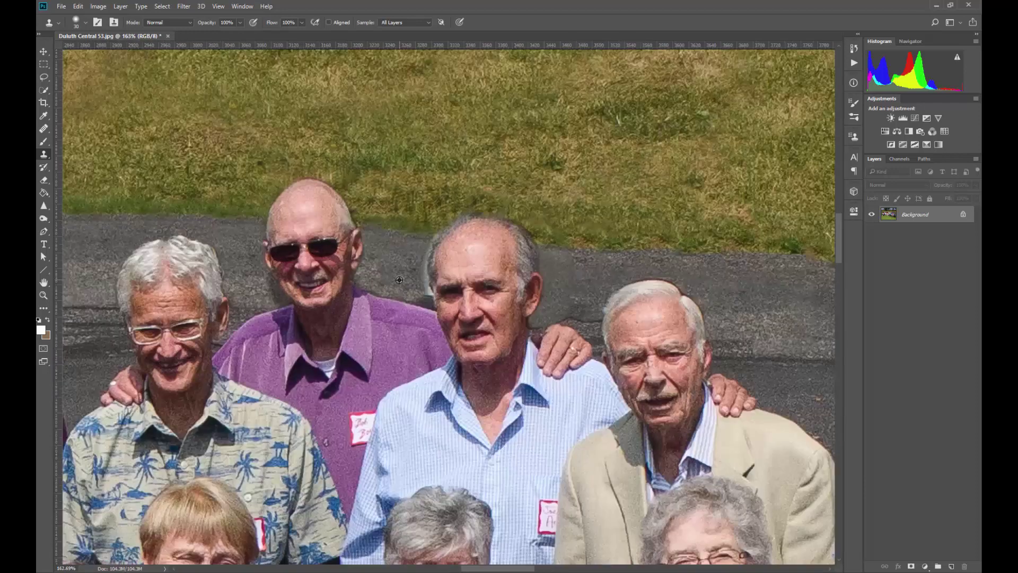
scroll(399, 280, up, 2)
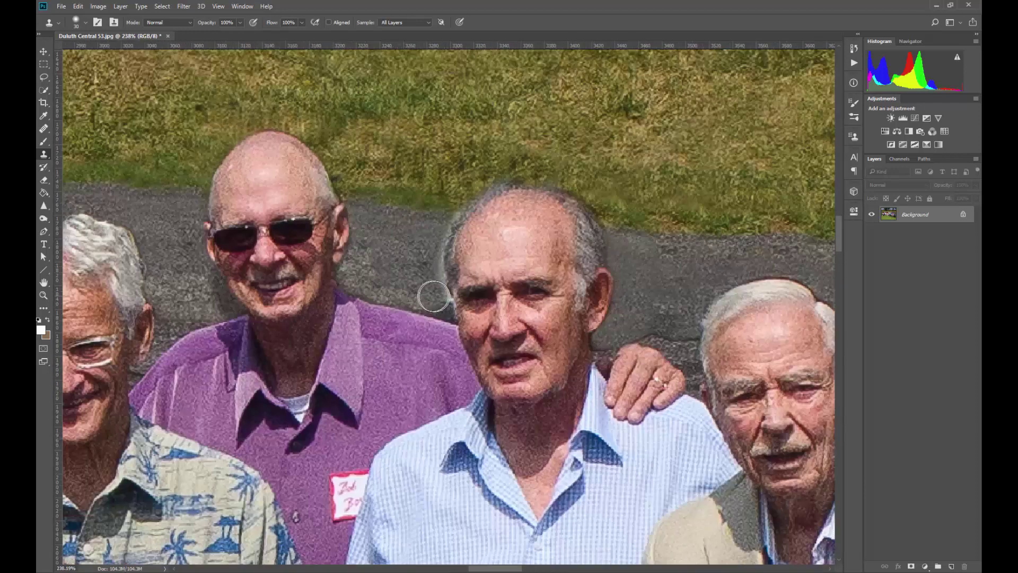
mouse_move(435, 298)
mouse_down()
mouse_move(434, 224)
mouse_move(418, 248)
mouse_up()
alt+click(424, 291)
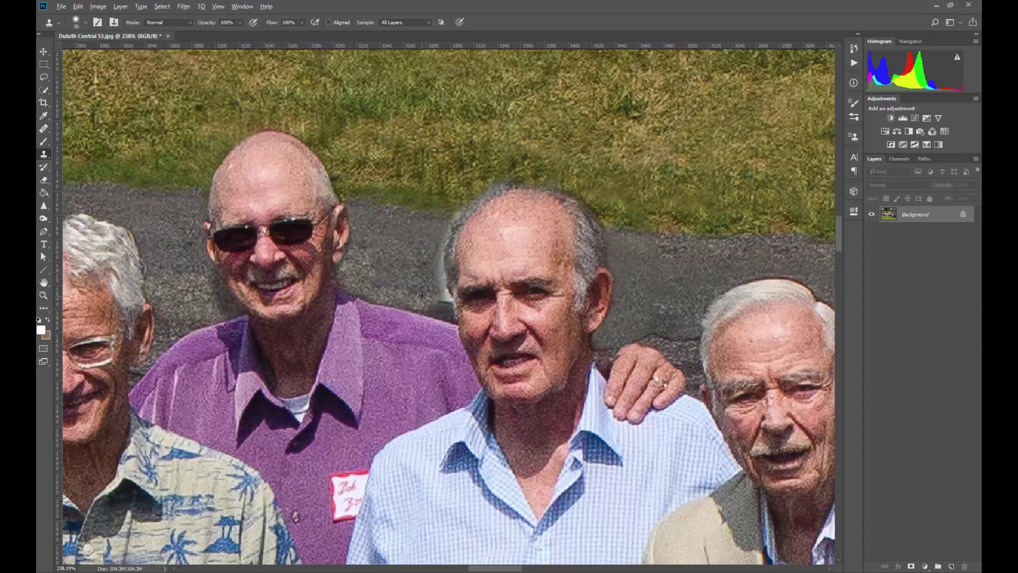
alt+click(416, 292)
click(439, 297)
click(437, 297)
click(435, 295)
drag(435, 297, 434, 228)
alt+click(428, 230)
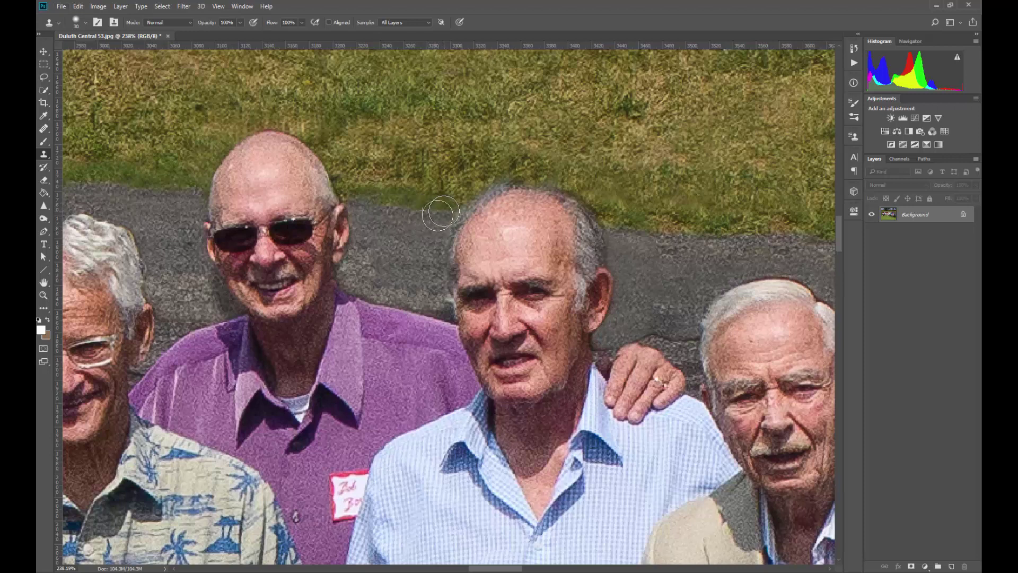
scroll(422, 295, down, 1)
key(bracketleft)
key(bracketleft)
key(bracketleft)
key(bracketleft)
key(bracketleft)
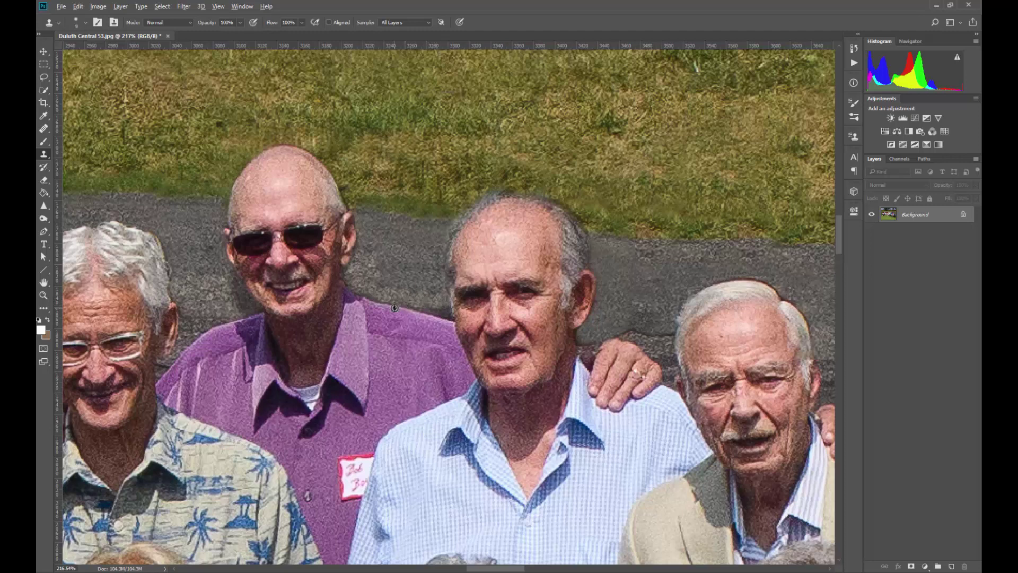
key(bracketright)
key(bracketright)
key(bracketright)
scroll(419, 204, down, 3)
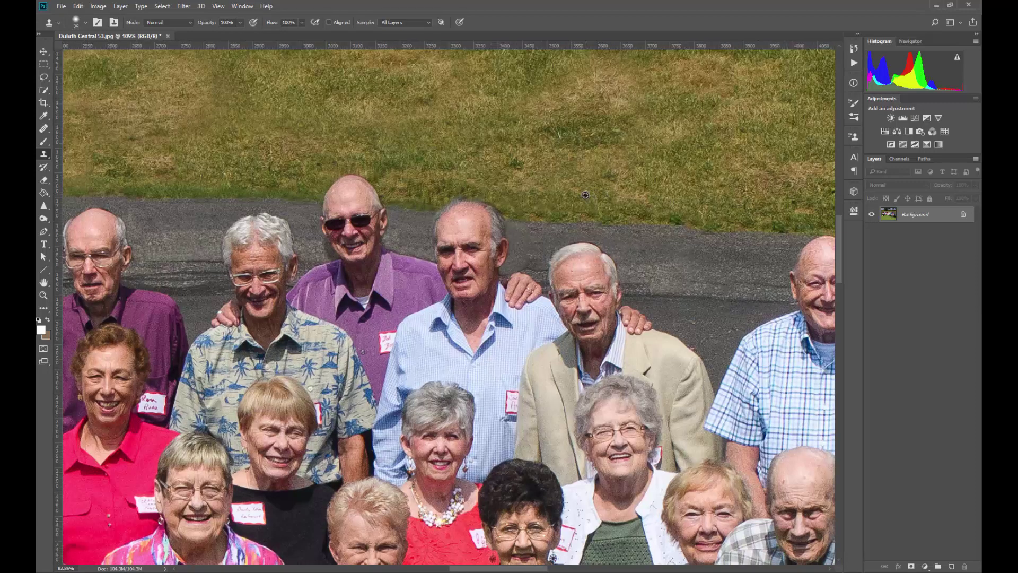
scroll(174, 175, down, 2)
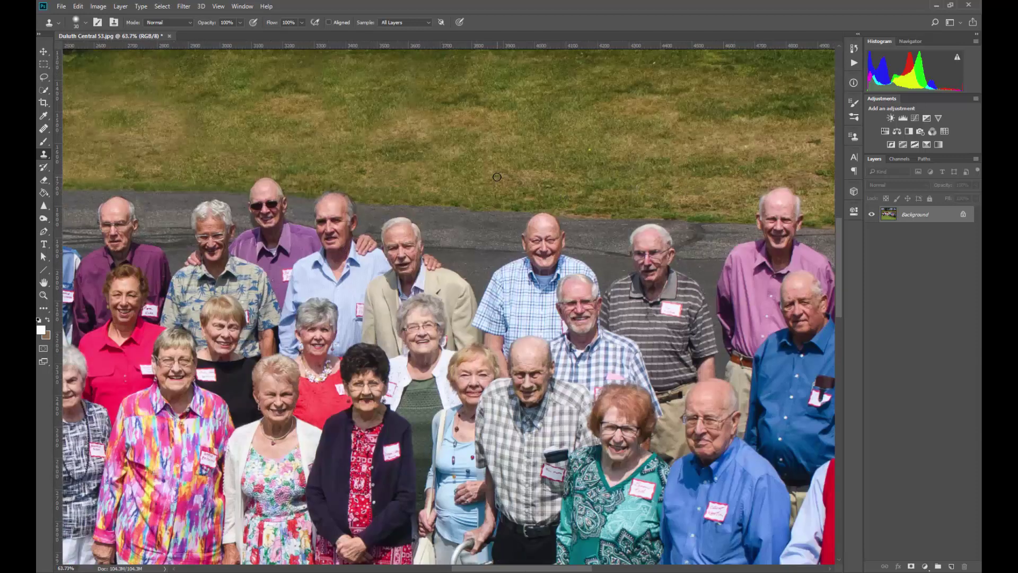
Step: Clone clean grass with a 125 px brush over the smudged hillside patch above the bald man in the dark purple shirt
key(bracketright)
key(bracketright)
key(bracketright)
key(bracketright)
key(bracketright)
key(bracketright)
key(bracketright)
key(bracketright)
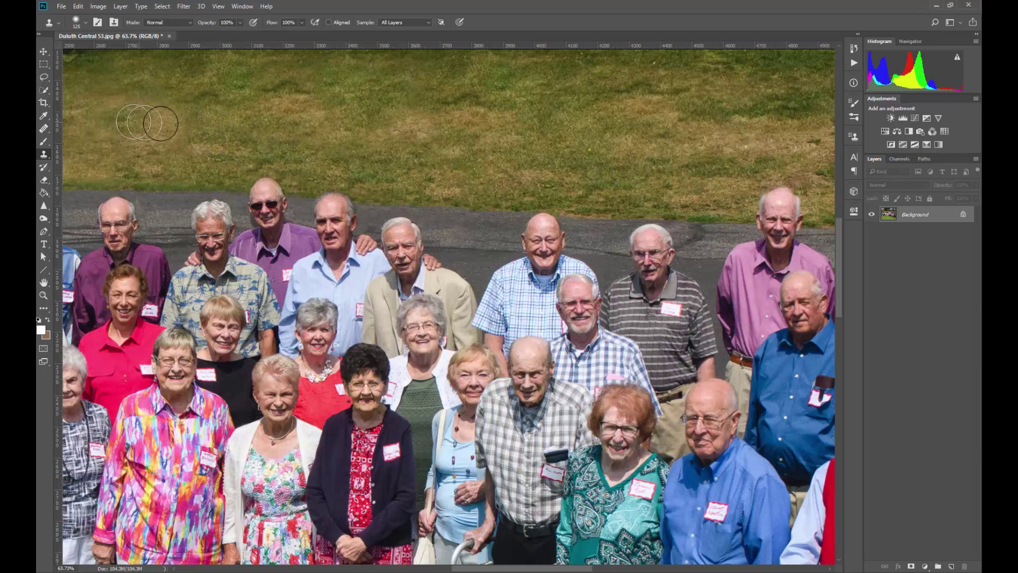
alt+click(555, 98)
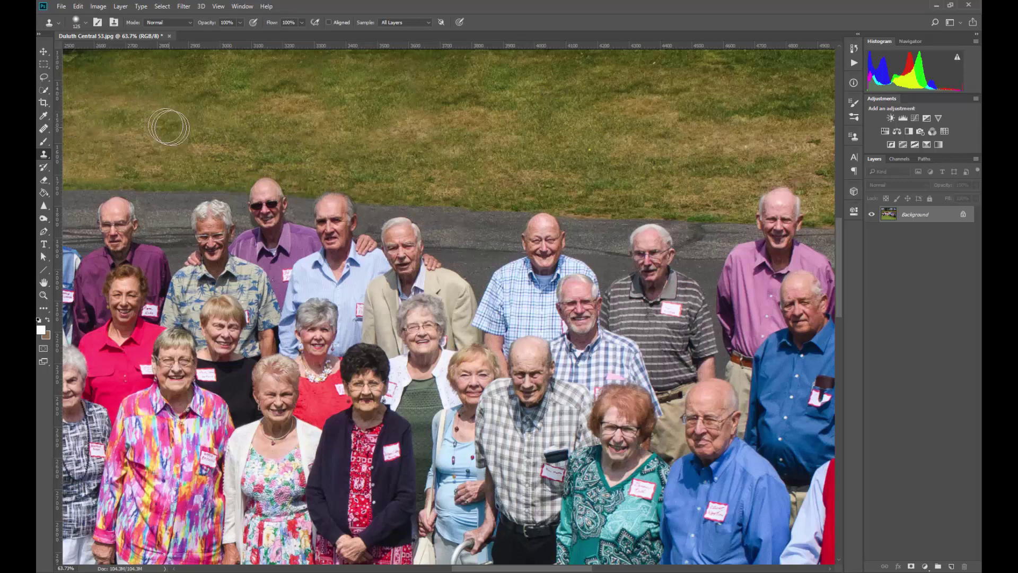
mouse_move(141, 121)
mouse_down()
mouse_move(171, 124)
mouse_move(191, 111)
mouse_move(150, 97)
mouse_move(124, 108)
mouse_up()
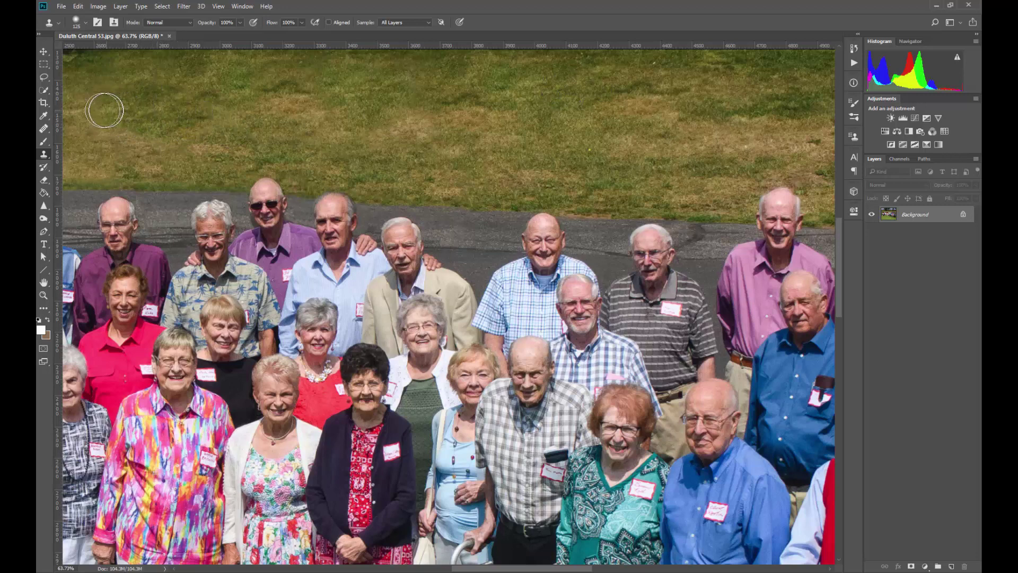
Step: Clone asphalt with a small brush over the dark halo beside the sunglasses man's cheek, on the side facing the palm-tree-shirted man
scroll(183, 133, down, 5)
scroll(183, 133, down, 3)
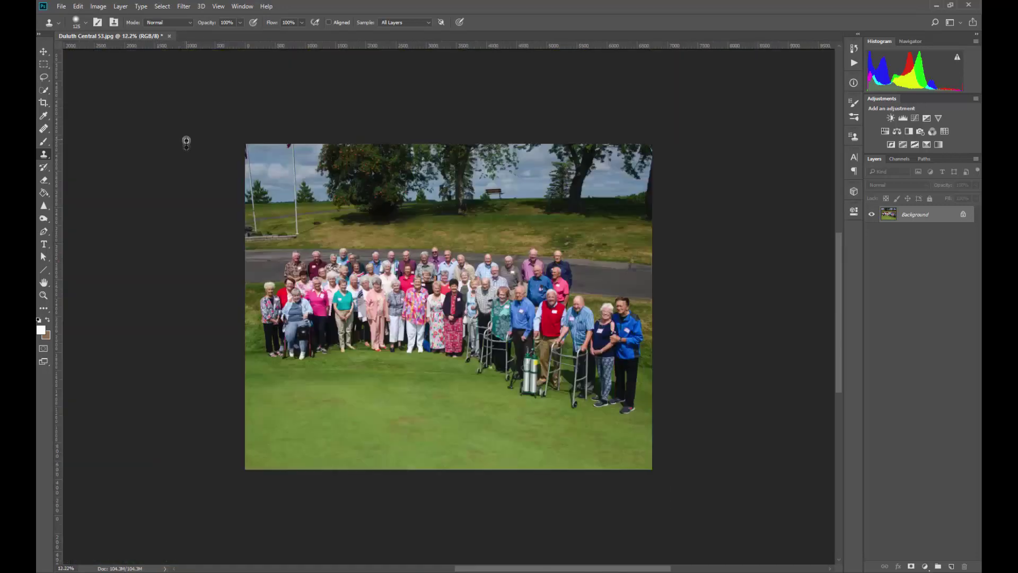
scroll(497, 233, up, 6)
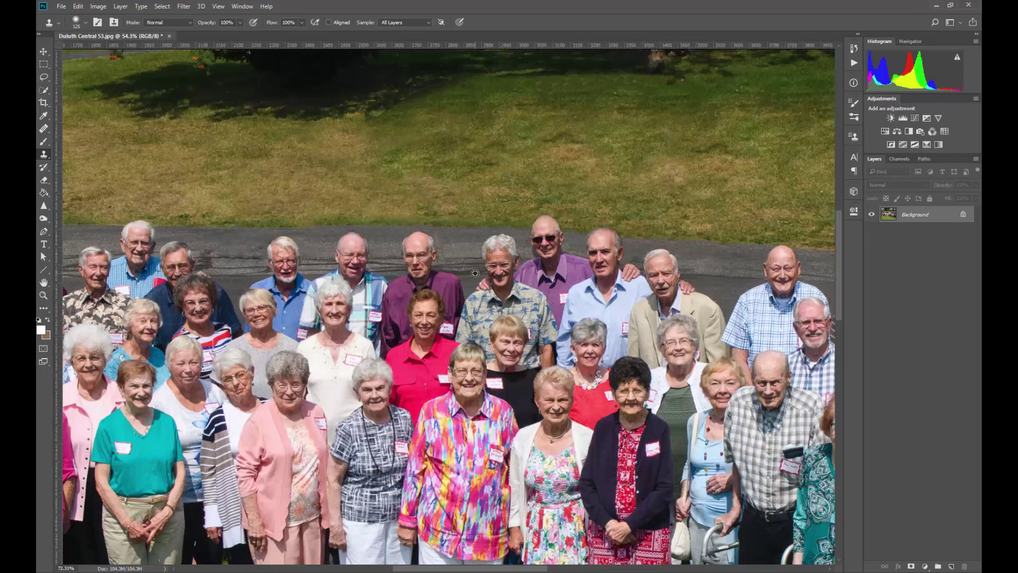
scroll(456, 224, up, 3)
key(bracketleft)
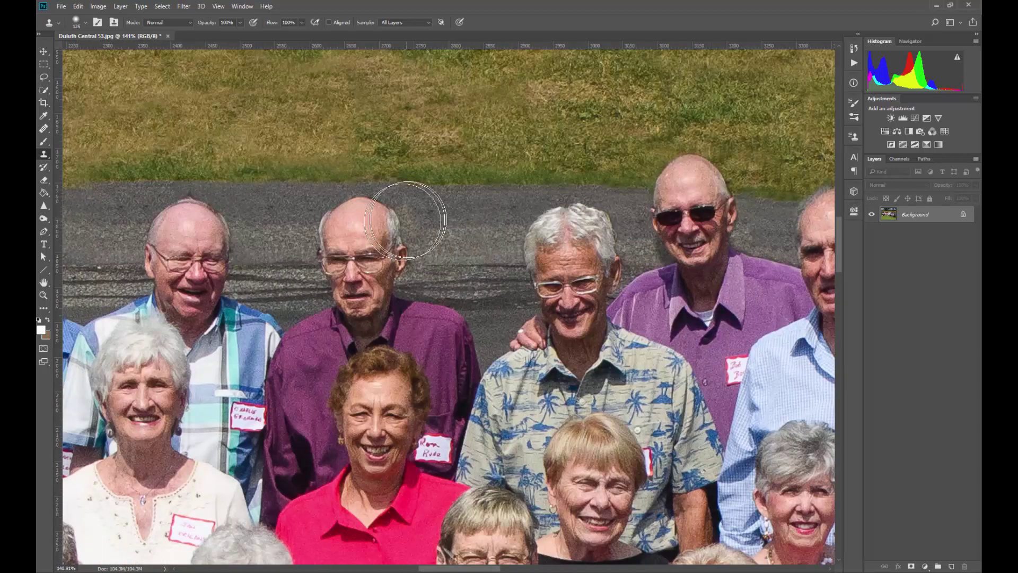
key(bracketleft)
key(bracketleft)
key(bracketleft)
key(bracketleft)
key(bracketleft)
key(bracketleft)
key(bracketleft)
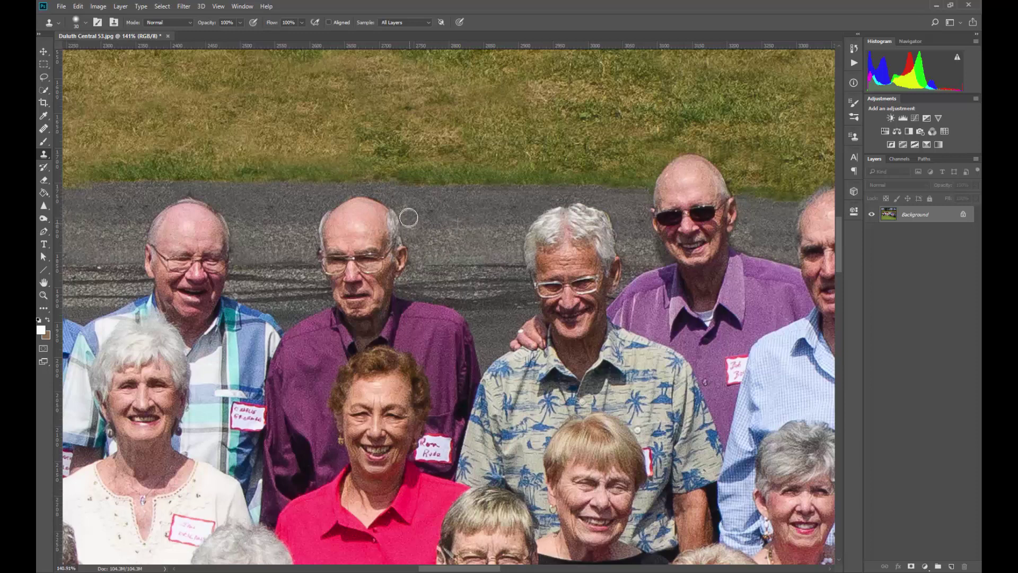
scroll(443, 217, down, 4)
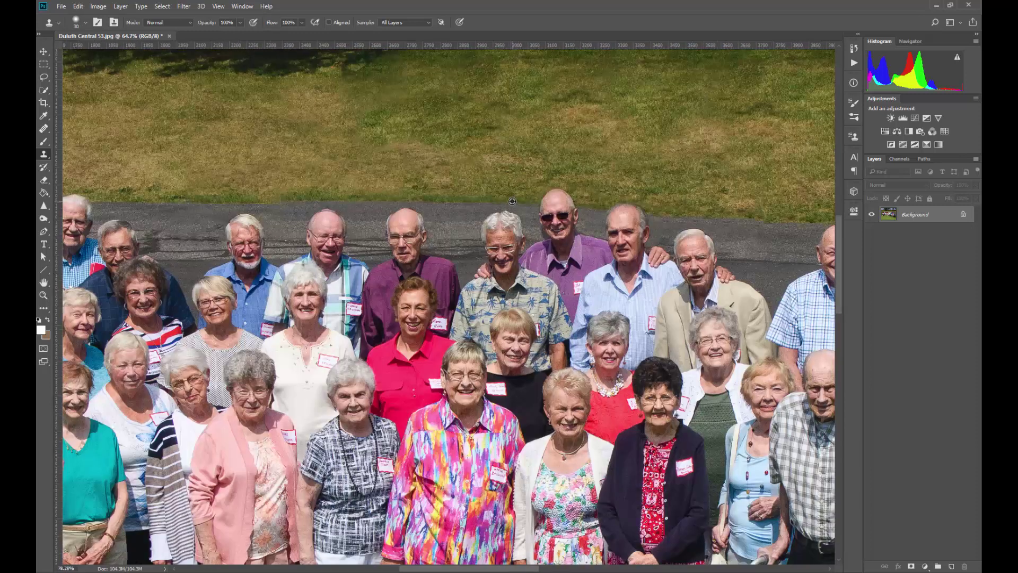
scroll(510, 218, up, 3)
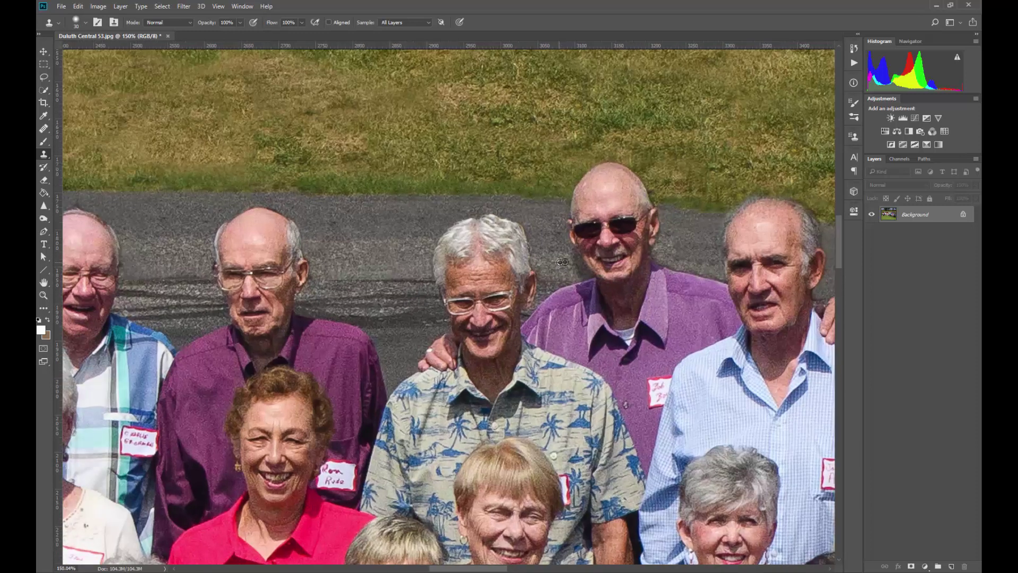
alt+click(563, 262)
drag(568, 260, 573, 273)
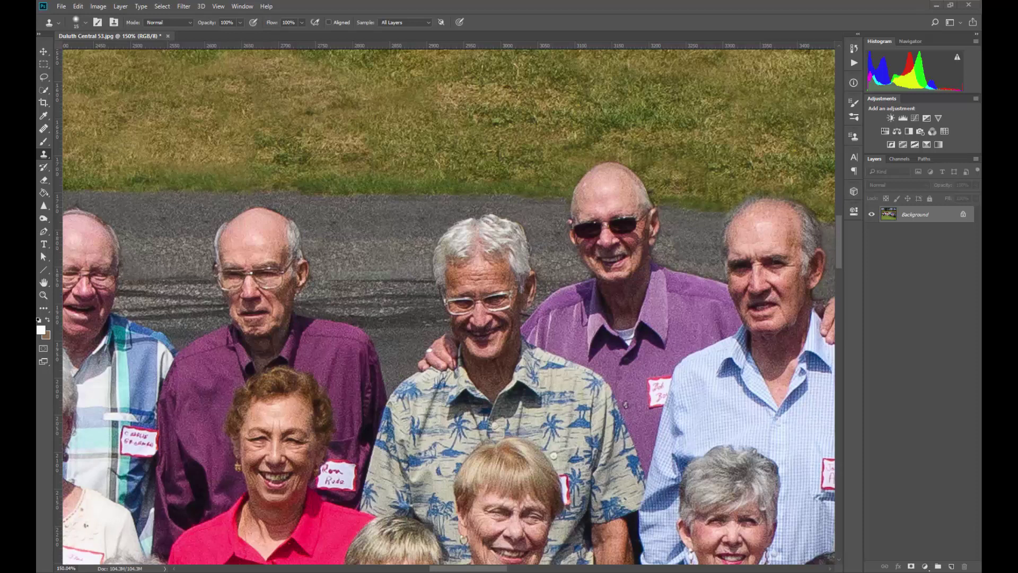
Step: Clone asphalt with a 30 px brush along the light-blue-shirted man's head, on the side facing the man in the beige jacket
scroll(663, 180, down, 5)
scroll(630, 315, up, 2)
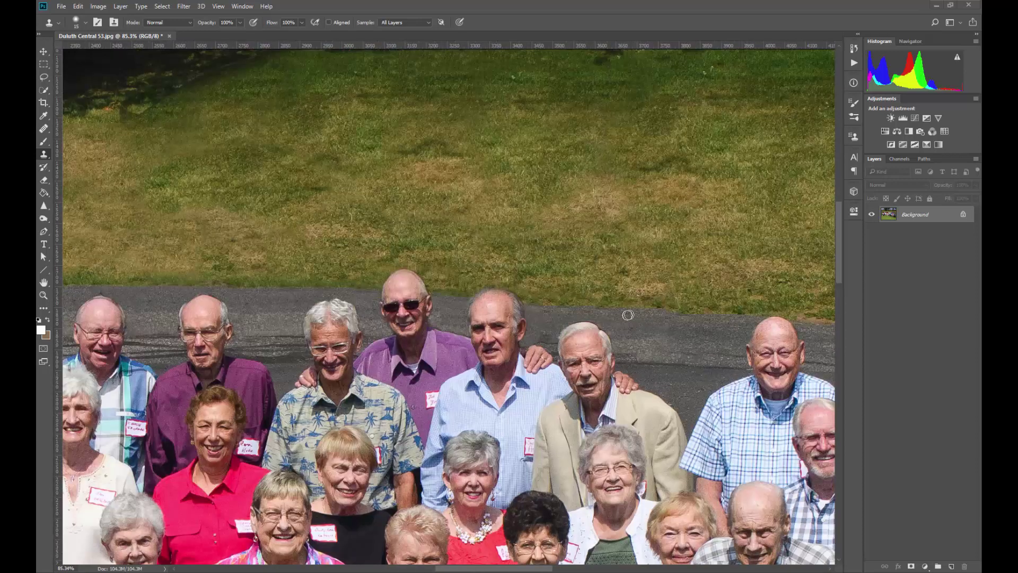
scroll(584, 341, up, 4)
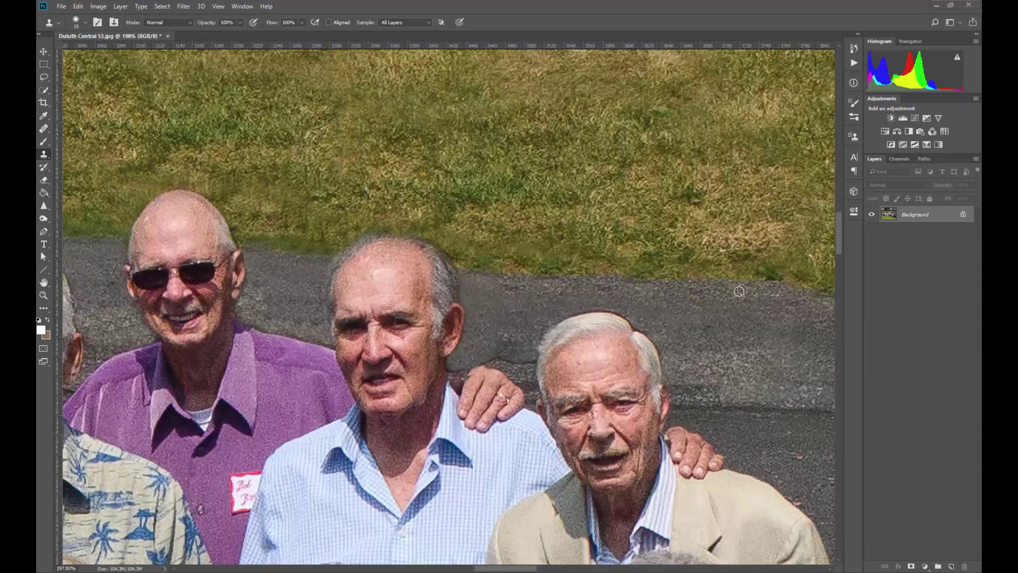
scroll(737, 308, down, 3)
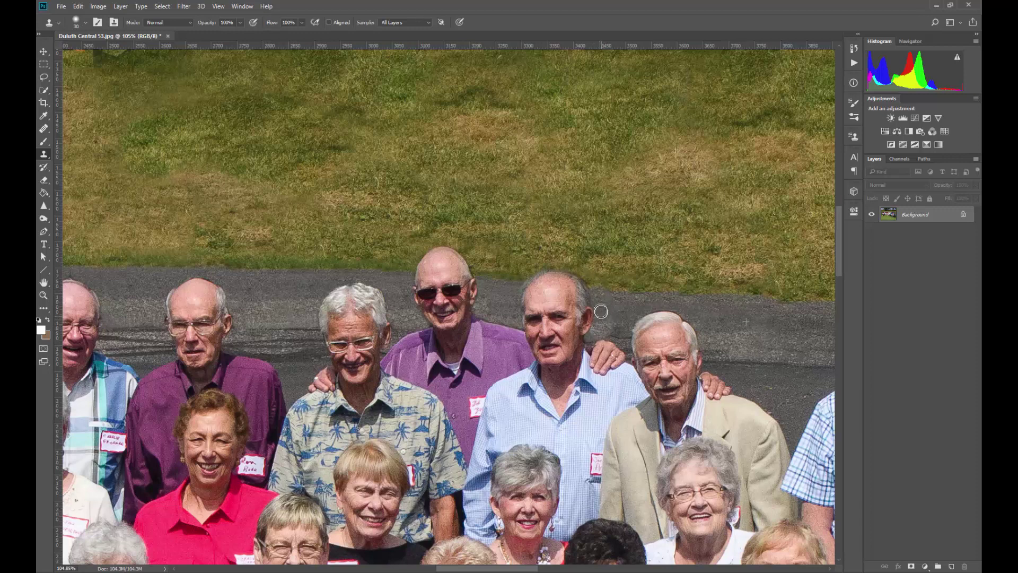
drag(600, 297, 616, 330)
Step: Clone grass with a larger brush over the visible seam on the hillside at the edge of the berry tree's shadow
scroll(617, 317, down, 2)
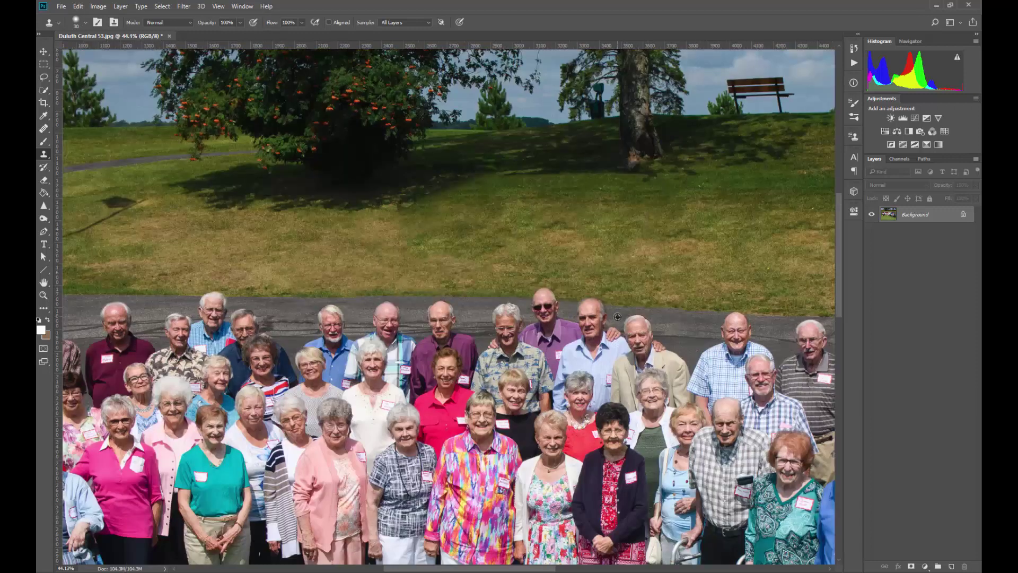
scroll(339, 360, down, 2)
scroll(323, 356, down, 1)
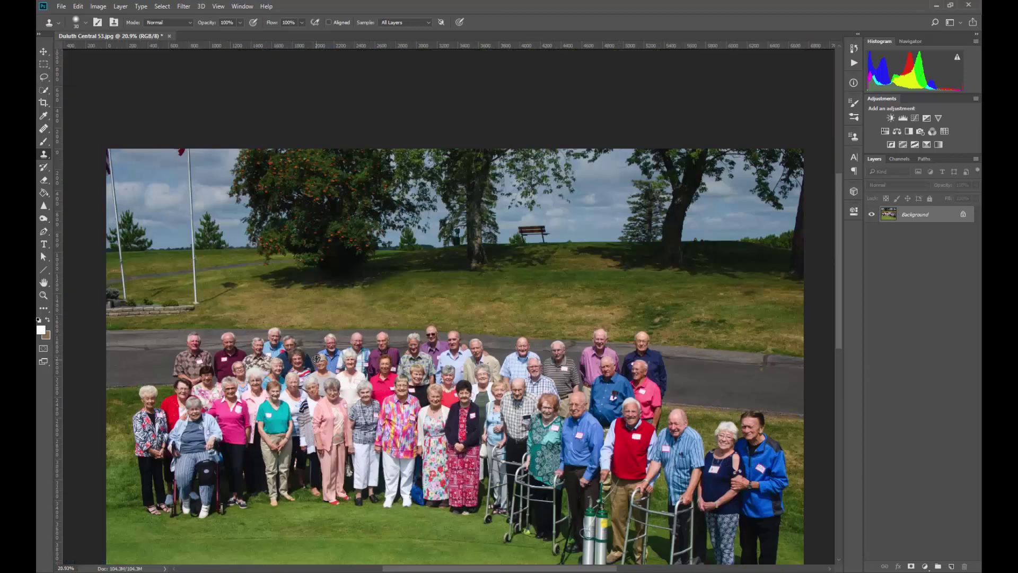
scroll(318, 354, up, 2)
scroll(306, 352, up, 2)
scroll(307, 353, down, 2)
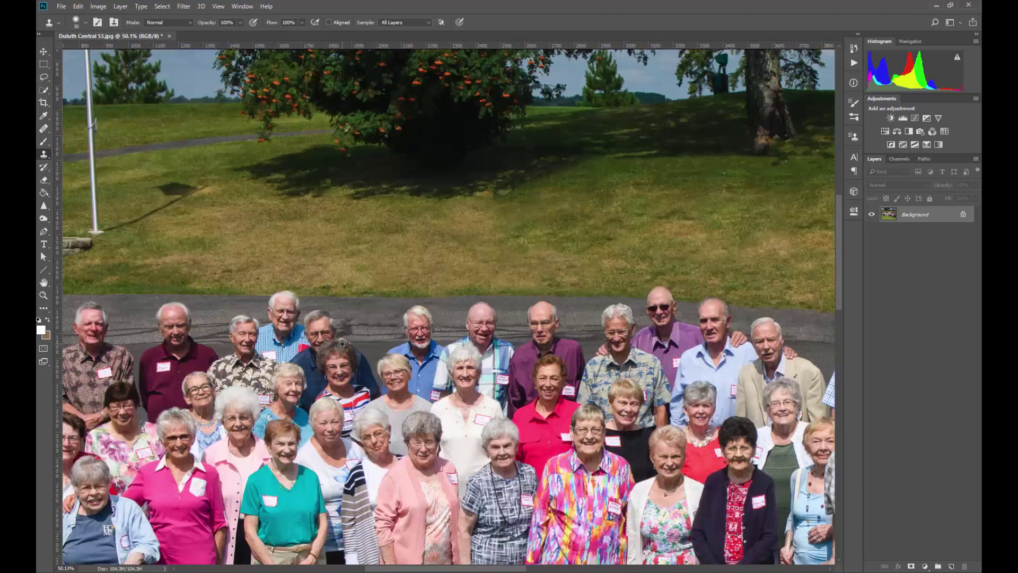
scroll(508, 286, down, 2)
scroll(508, 287, up, 2)
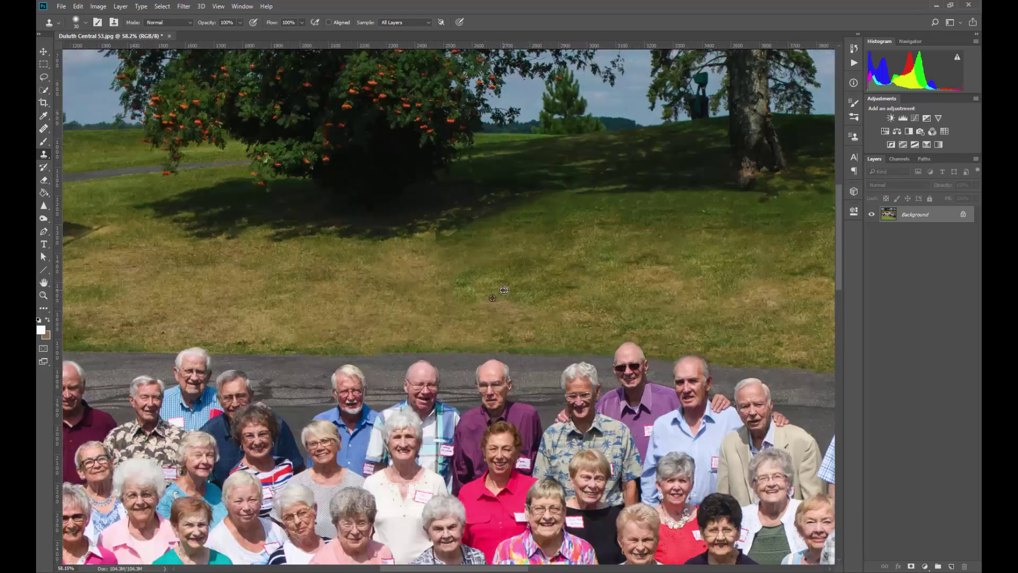
key(bracketright)
key(bracketright)
key(bracketright)
key(bracketright)
click(480, 262)
mouse_move(478, 249)
mouse_down()
mouse_move(445, 252)
mouse_move(437, 232)
mouse_move(480, 241)
mouse_up()
alt+click(384, 239)
click(430, 234)
Step: Clone asphalt with a harder 25 px brush over the dark outline around the top of the beige-jacketed man's head
scroll(459, 277, down, 6)
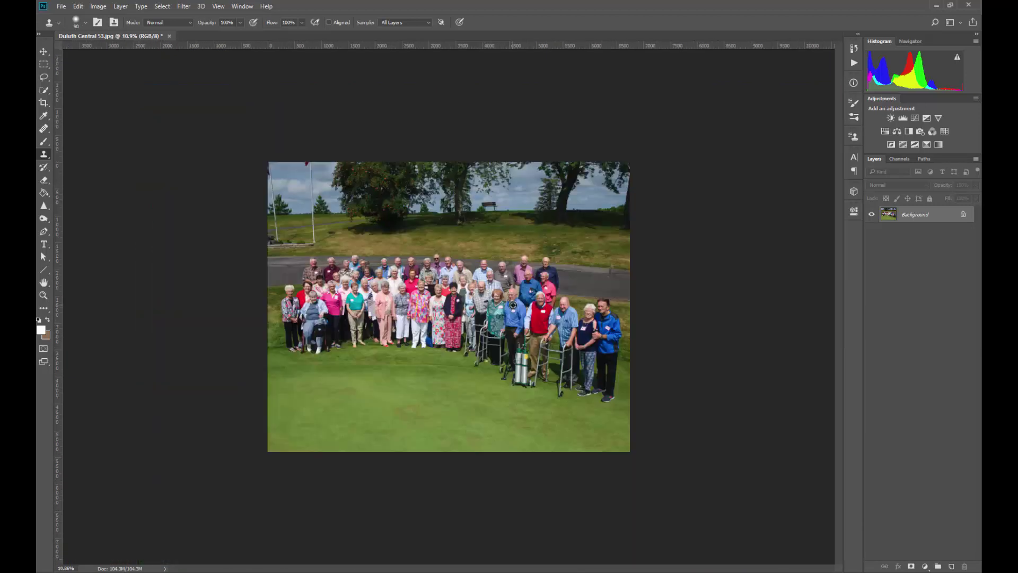
key(ctrl+0)
scroll(715, 245, up, 2)
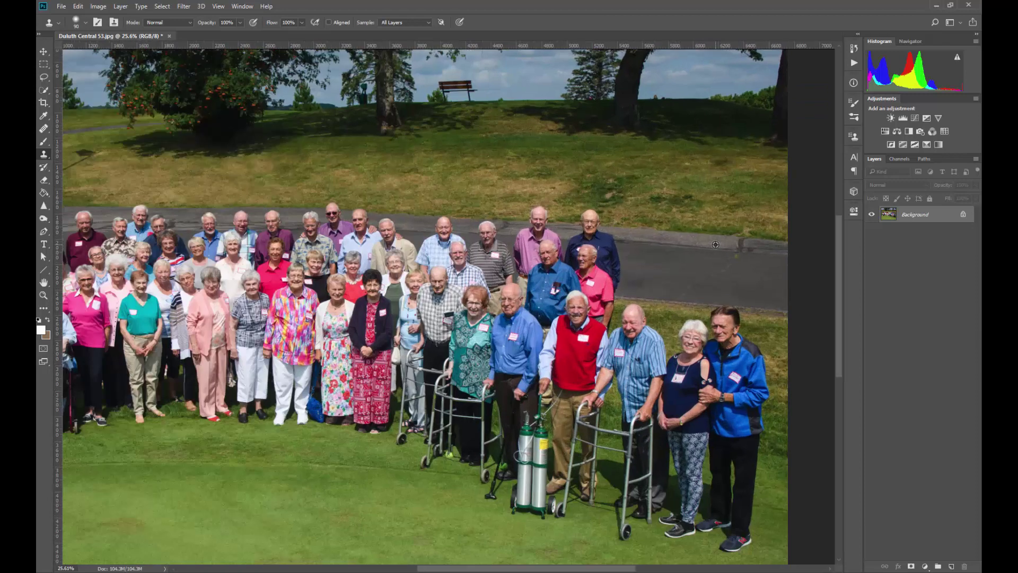
scroll(451, 236, up, 6)
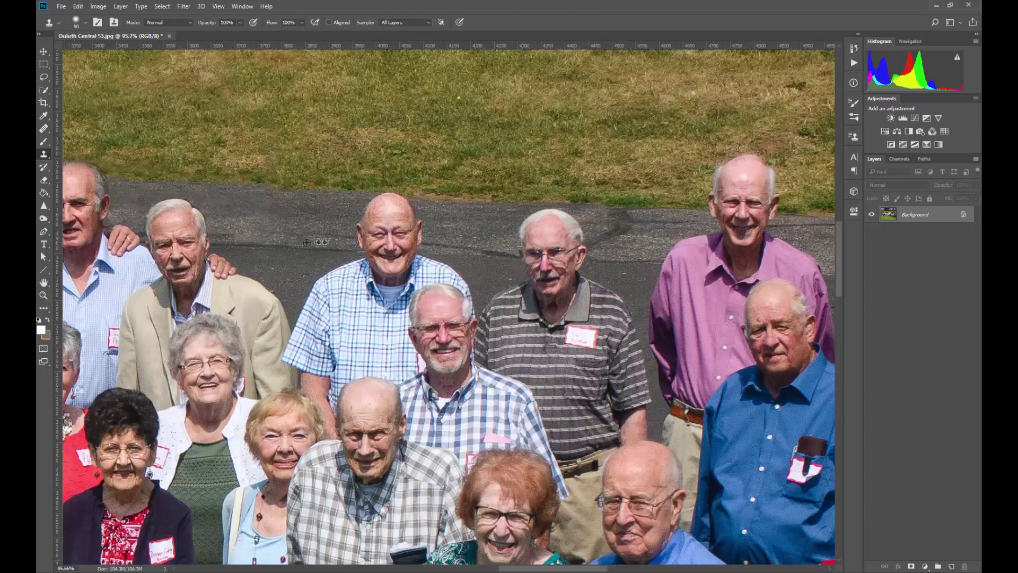
scroll(198, 223, up, 3)
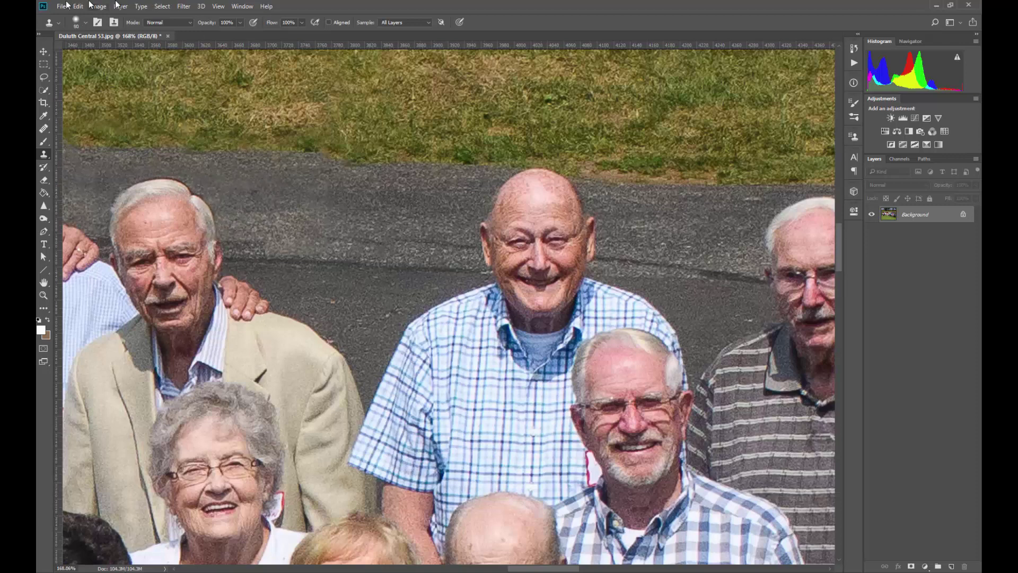
click(77, 24)
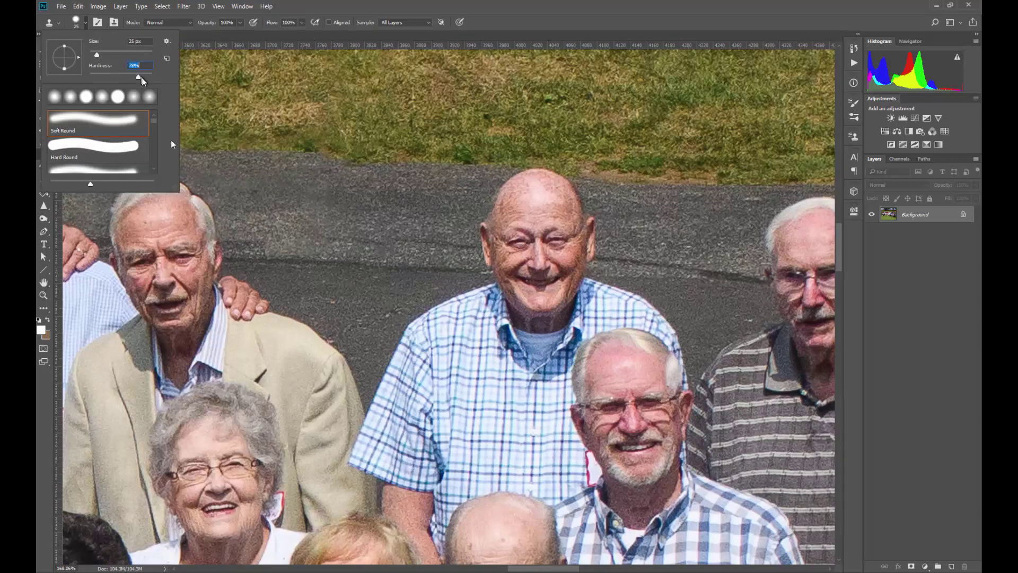
alt+click(234, 209)
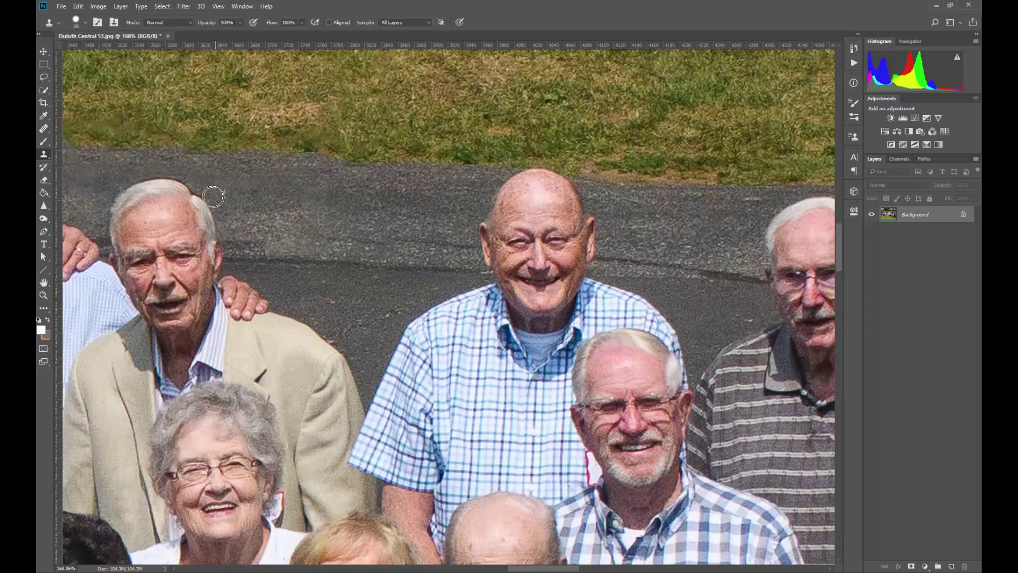
drag(198, 183, 186, 172)
alt+click(119, 164)
drag(138, 172, 206, 180)
Step: Save the retouched photo as a new JPEG in Downloads, adding "MDP EDIT" to the start of its file name
scroll(358, 208, down, 3)
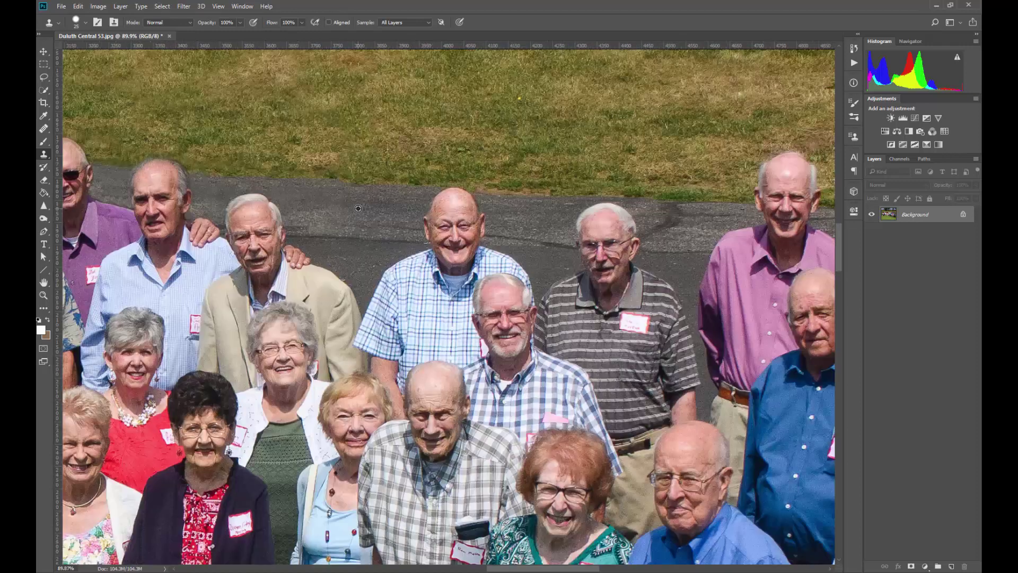
scroll(358, 209, down, 8)
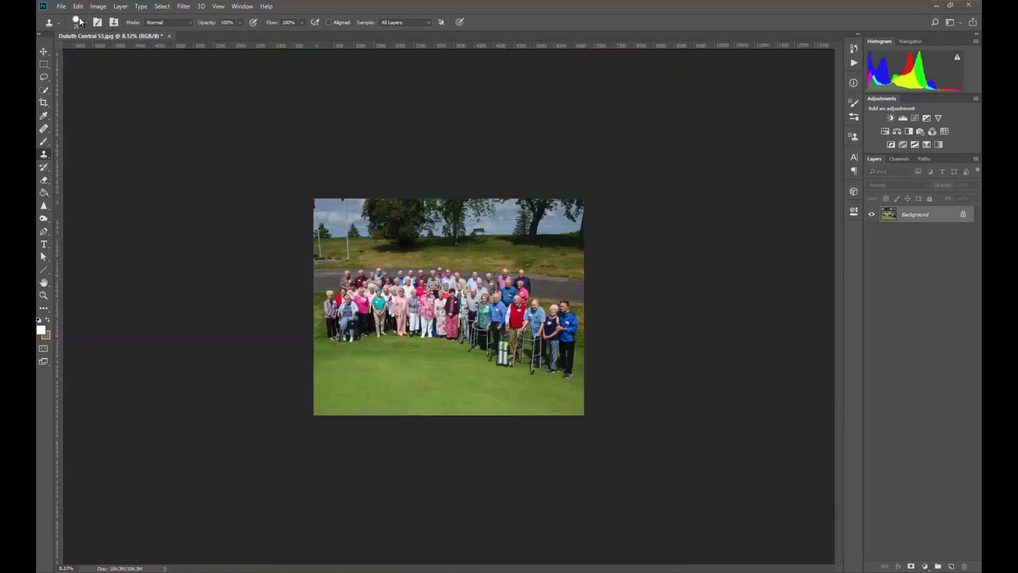
click(61, 6)
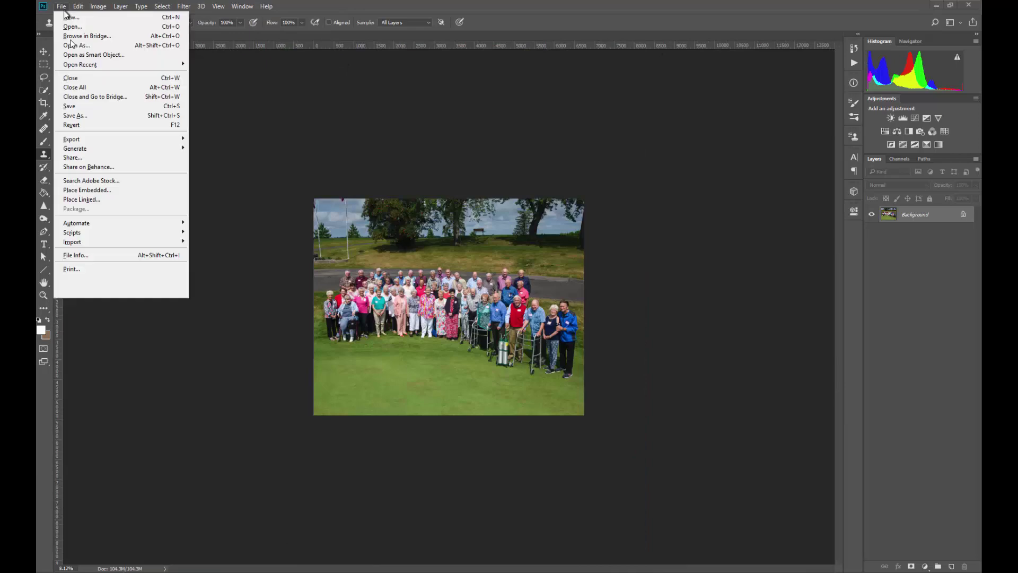
click(75, 115)
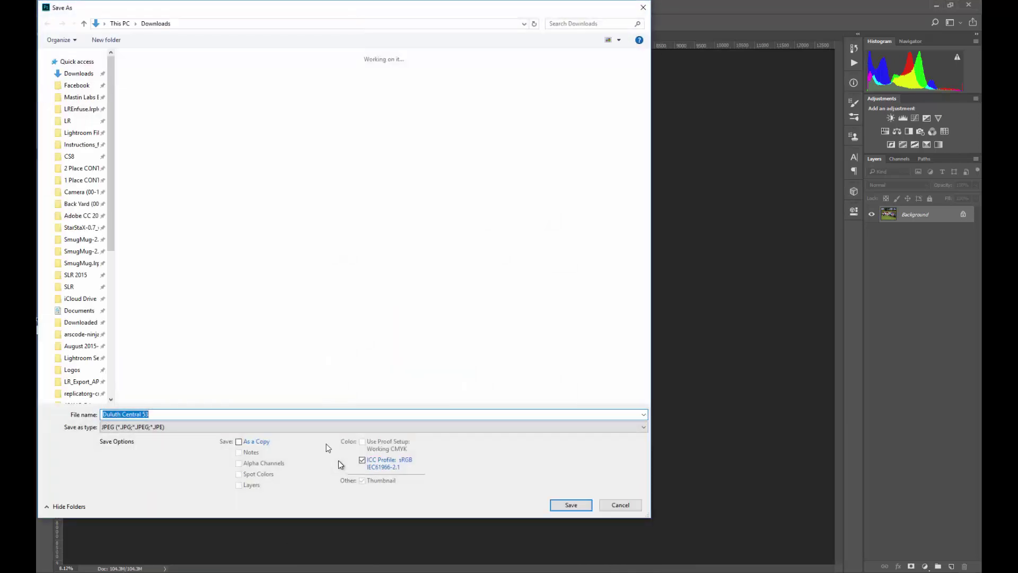
key(Home)
text(MDP )
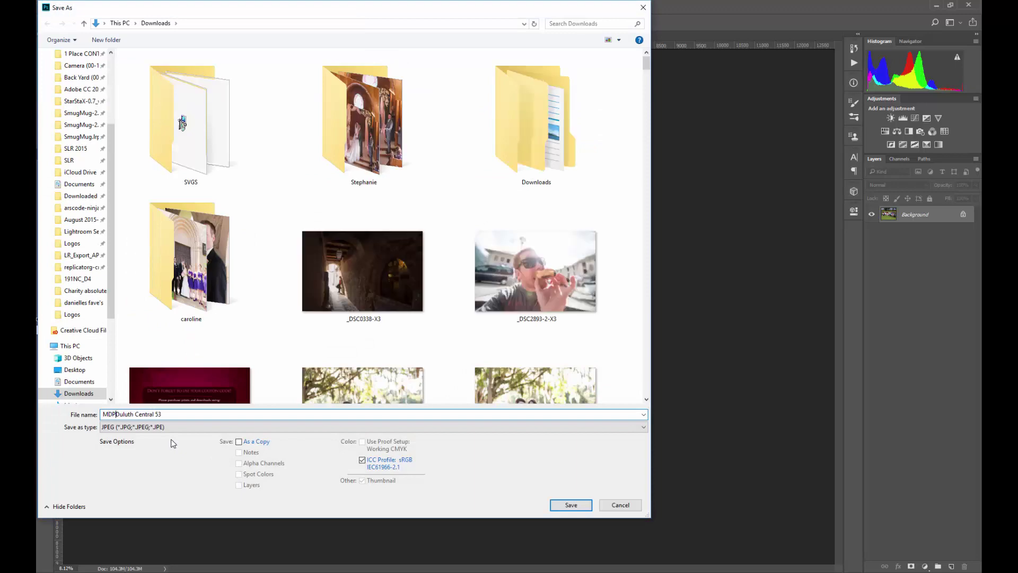
text(EDIT)
click(566, 504)
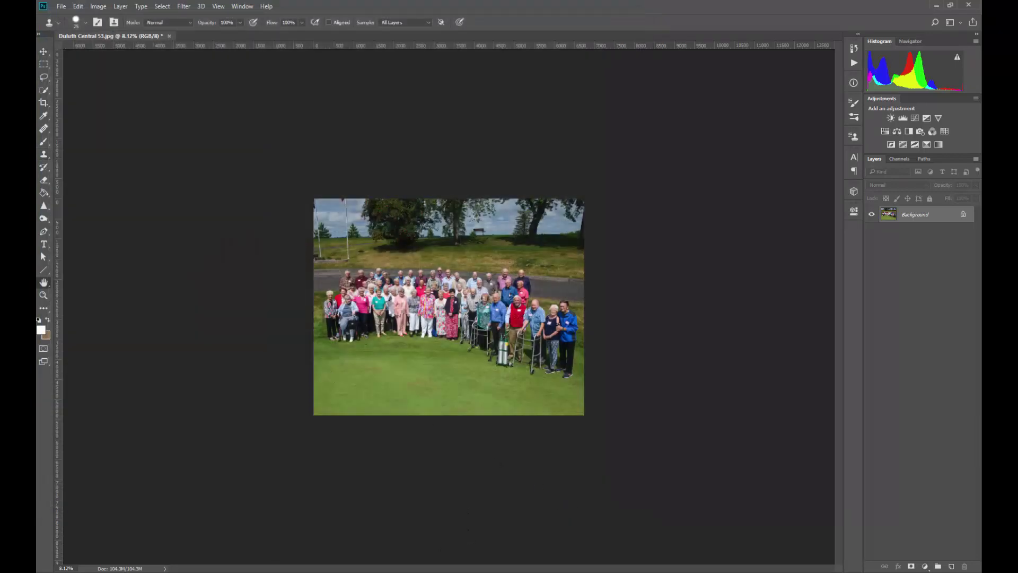
key(h)
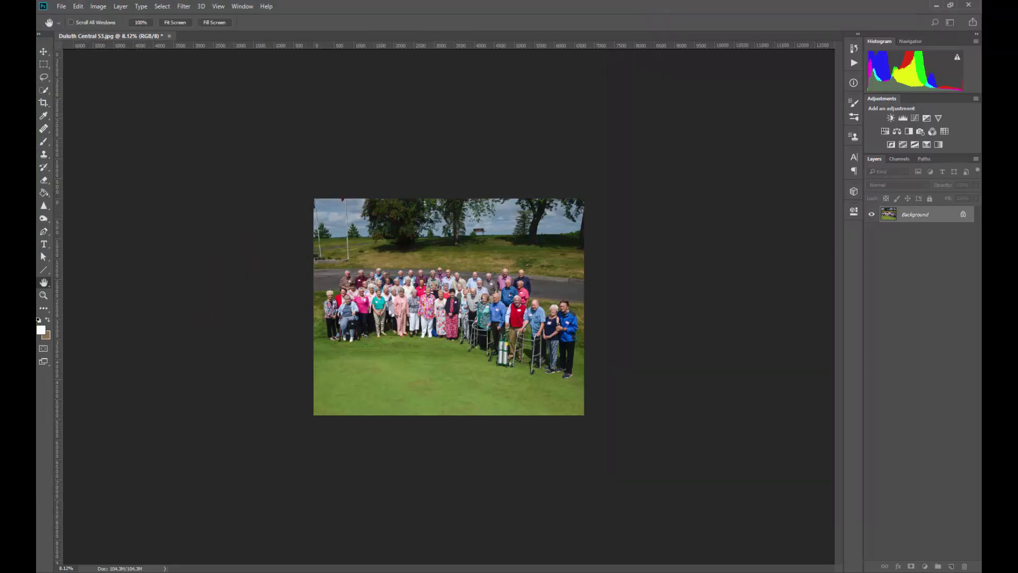